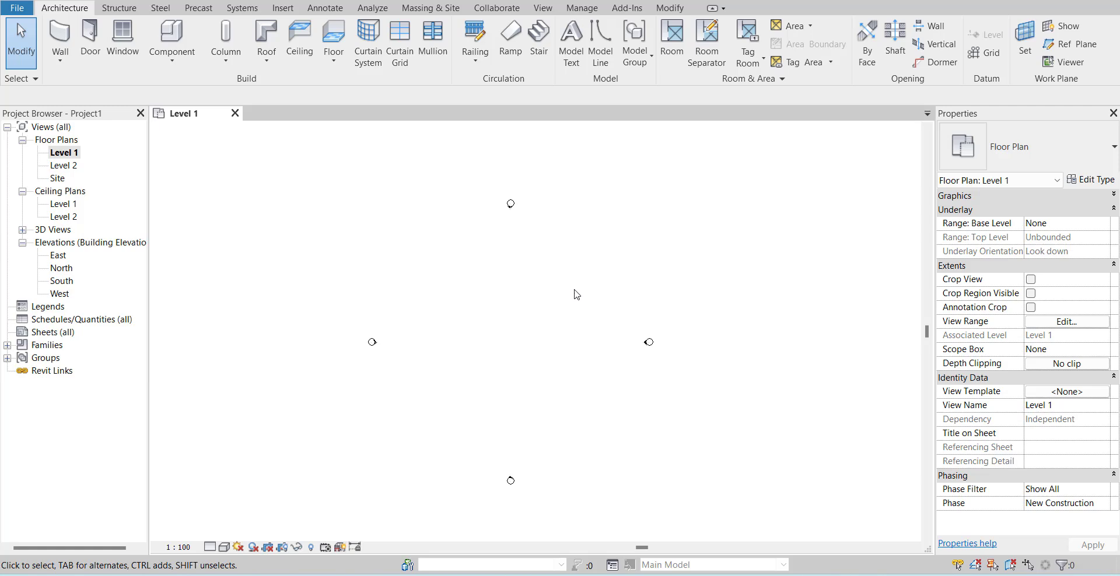
# Start an architectural wall and duplicate the Generic - 200mm basic wall type as w2.
pyautogui.moveTo(576, 295); pyautogui.dragTo(601, 325)
pyautogui.moveTo(522, 366); pyautogui.dragTo(538, 369, button='middle')
pyautogui.click(60, 61)
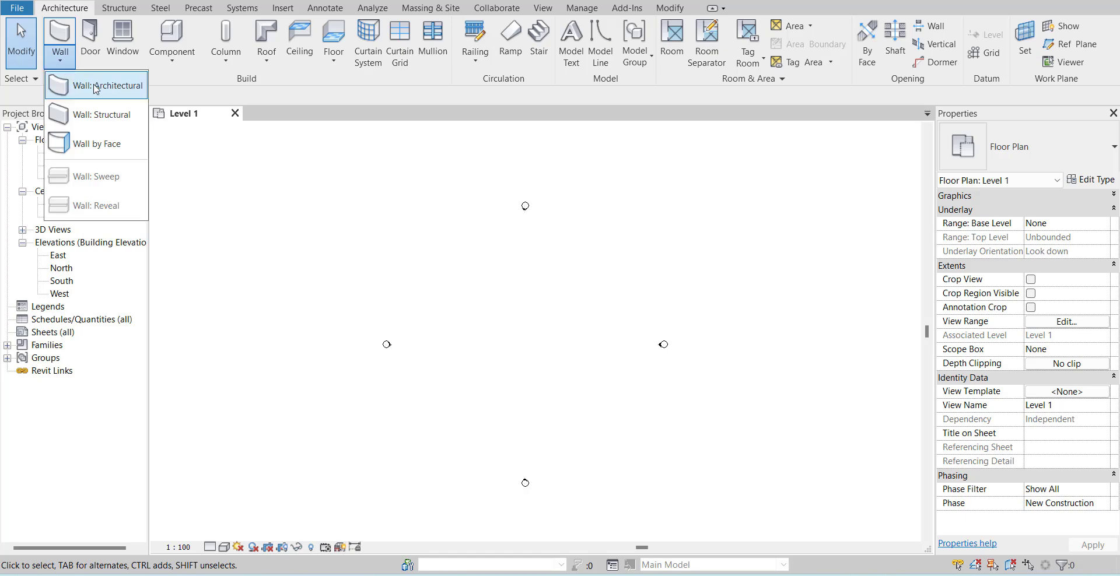
pyautogui.click(96, 89)
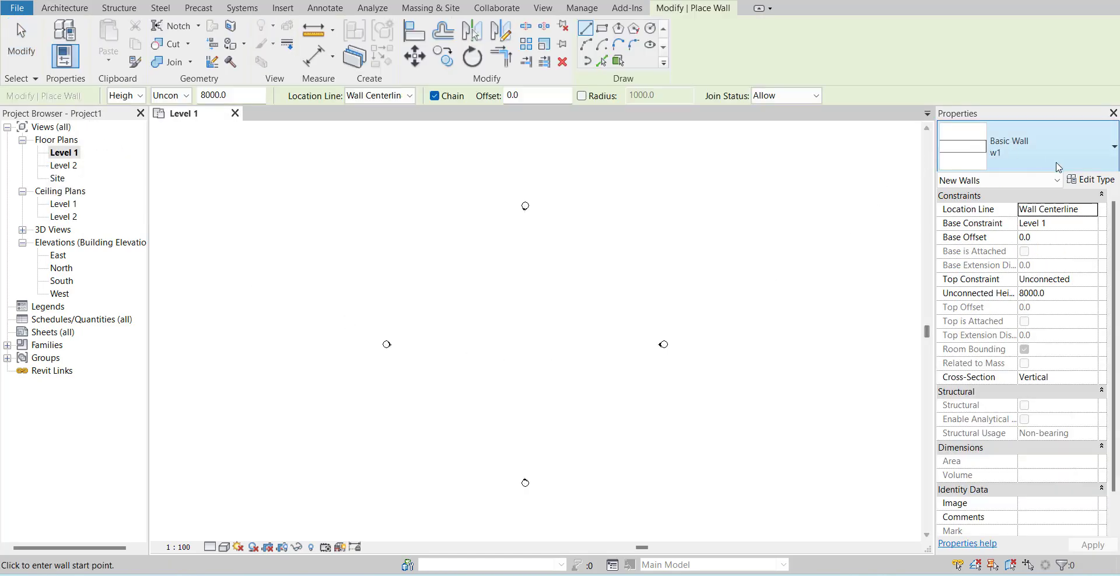
pyautogui.click(1098, 181)
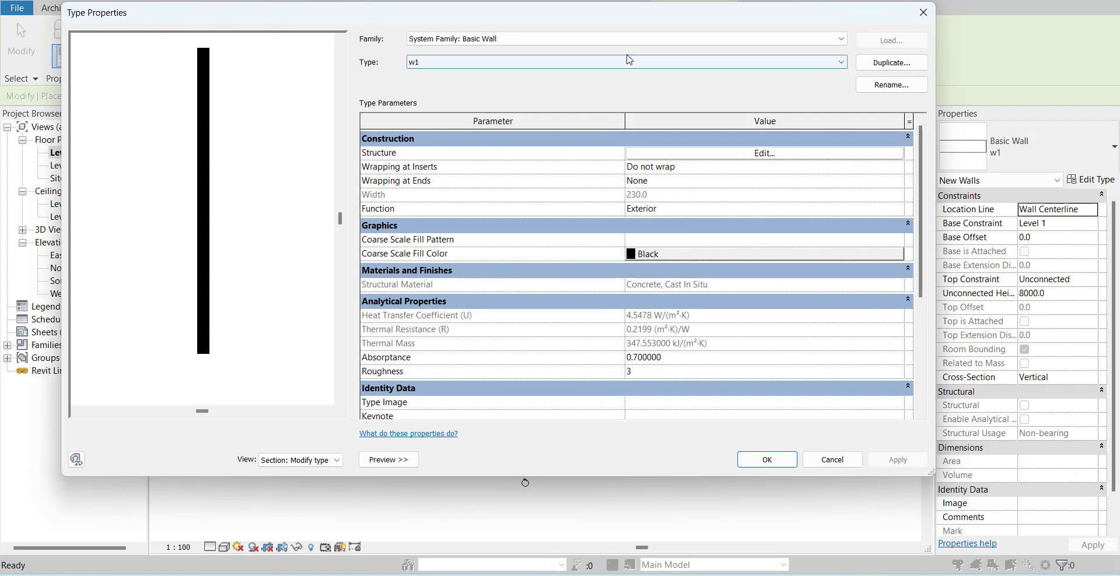
pyautogui.click(633, 62)
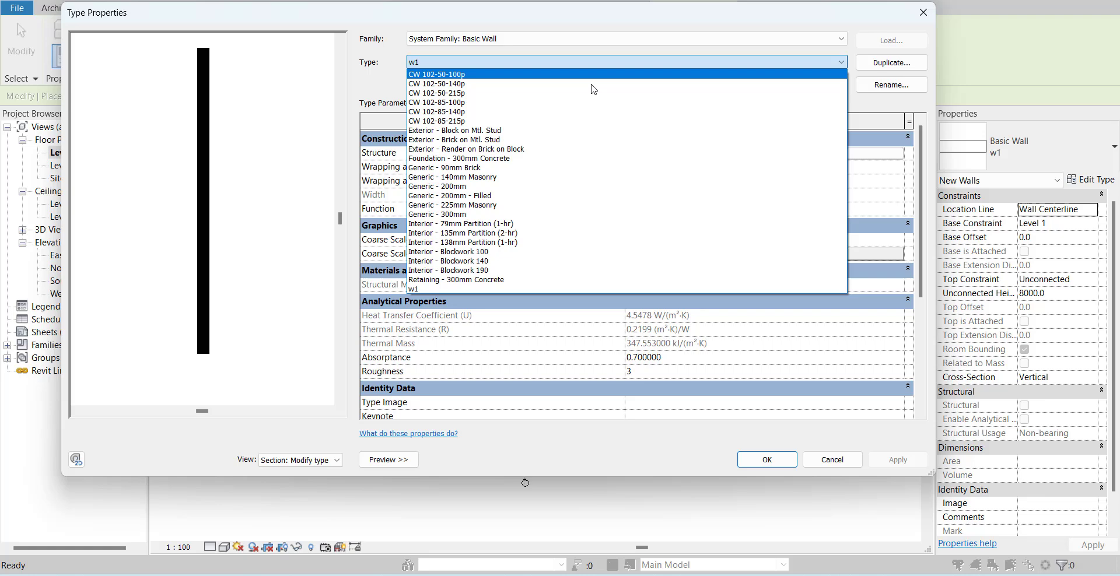
pyautogui.click(472, 187)
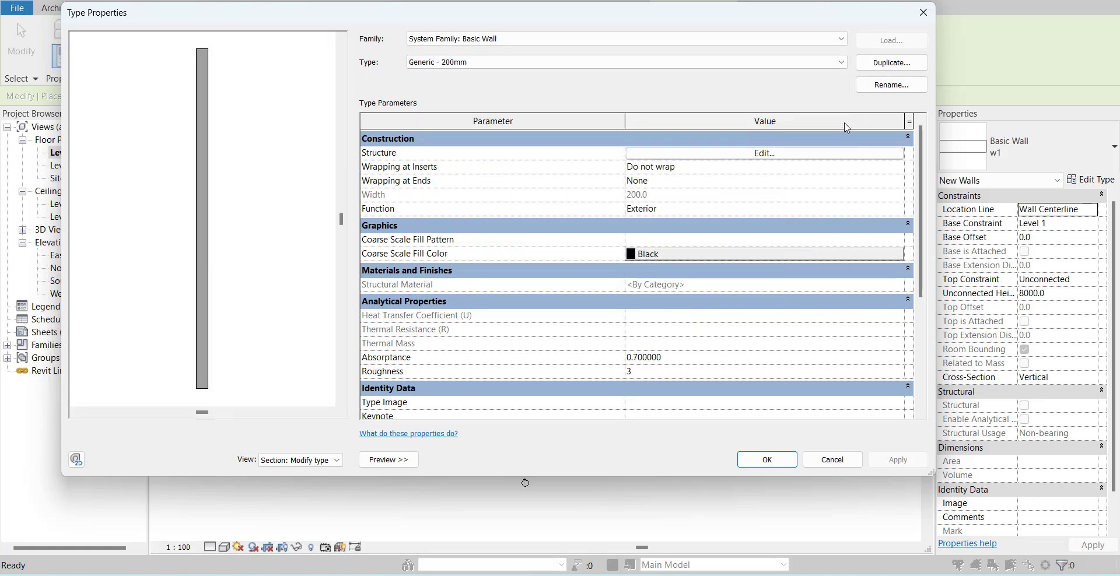
pyautogui.click(892, 63)
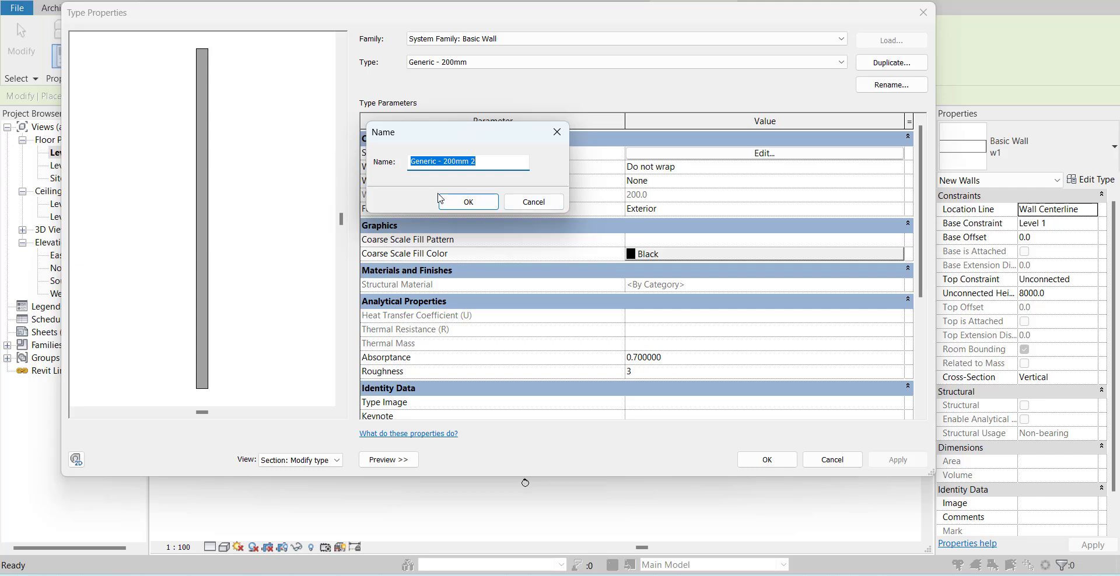
pyautogui.write('w2')
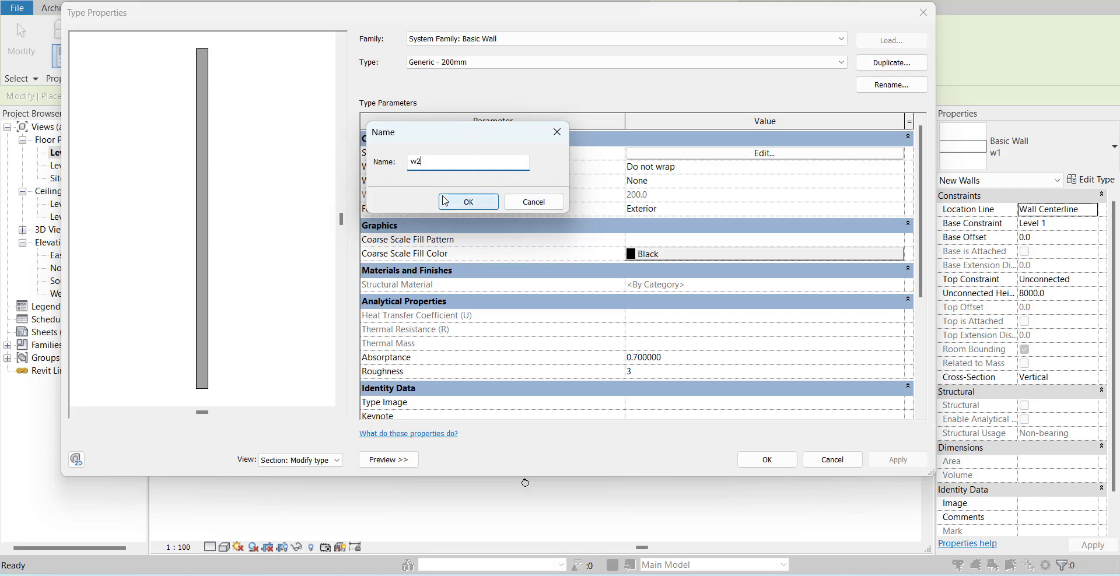
pyautogui.click(466, 201)
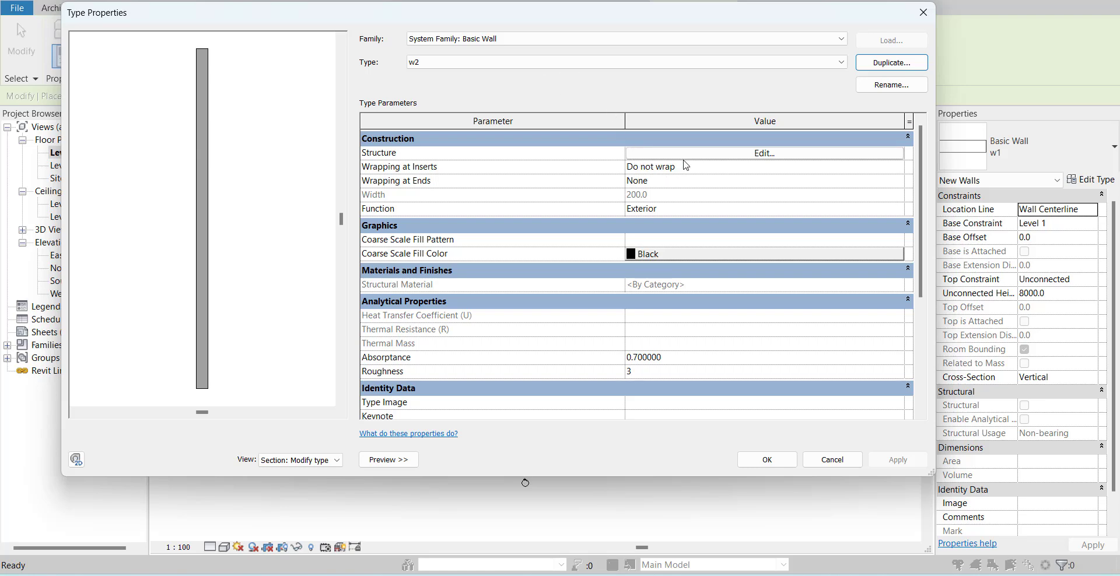
# Open the w2 wall assembly and examine the structure layer's thickness and material.
pyautogui.click(693, 155)
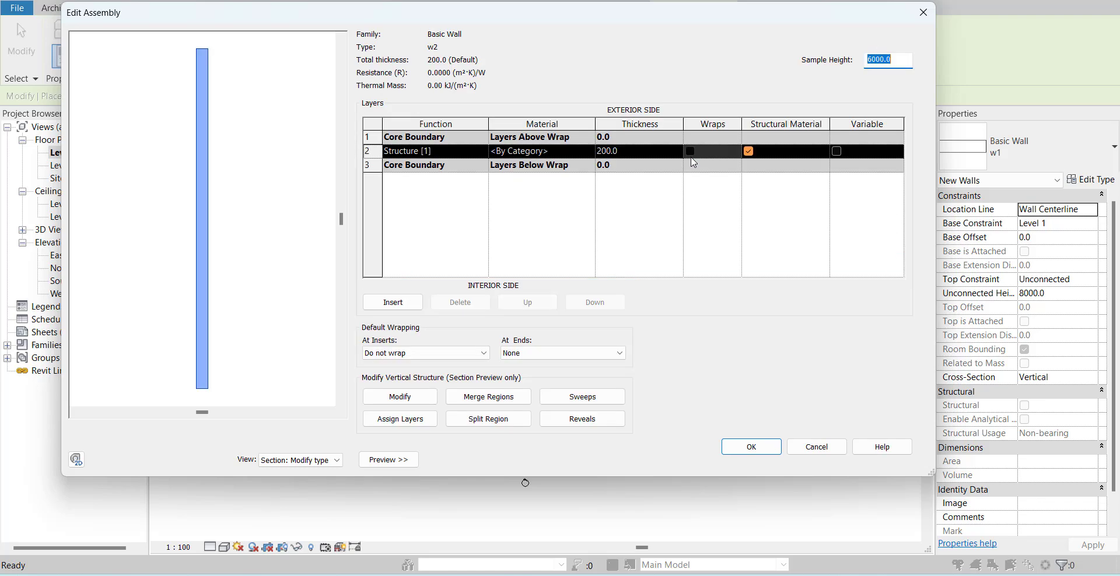
pyautogui.click(662, 152)
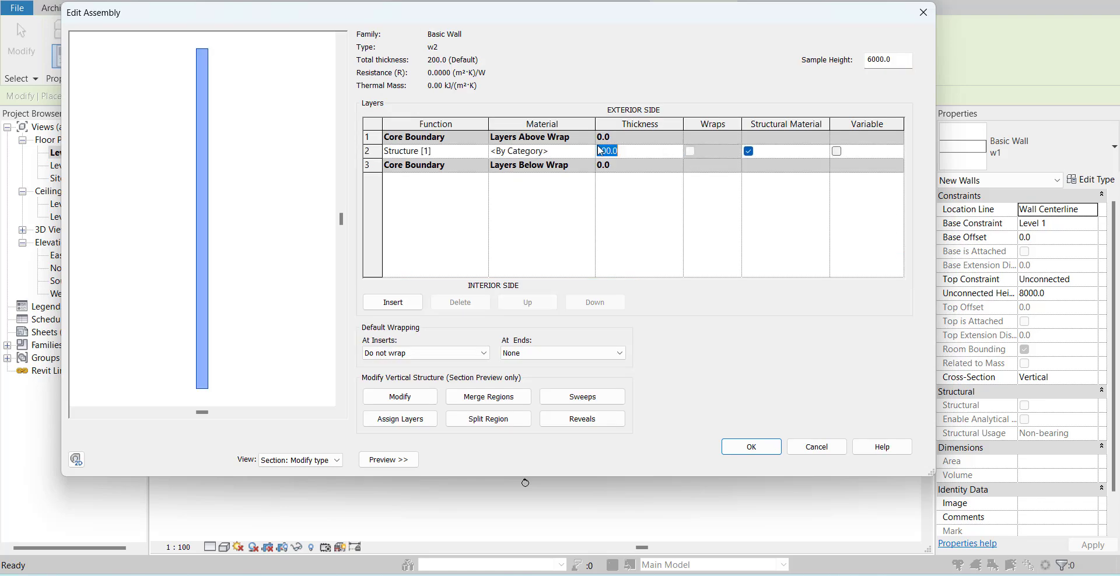
pyautogui.moveTo(627, 152); pyautogui.dragTo(599, 153)
pyautogui.click(626, 157)
pyautogui.click(582, 155)
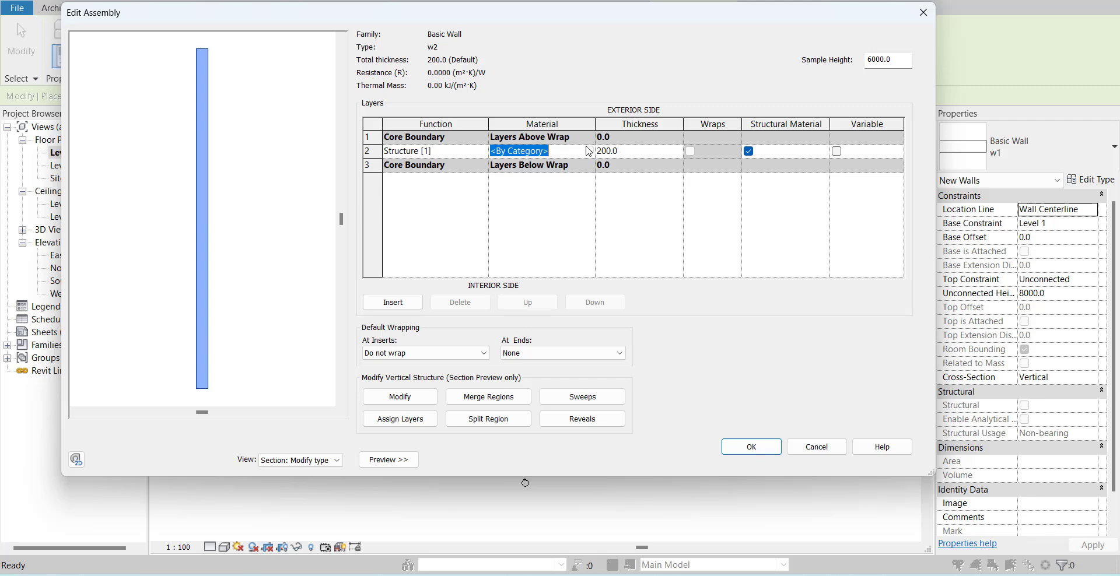
pyautogui.click(657, 225)
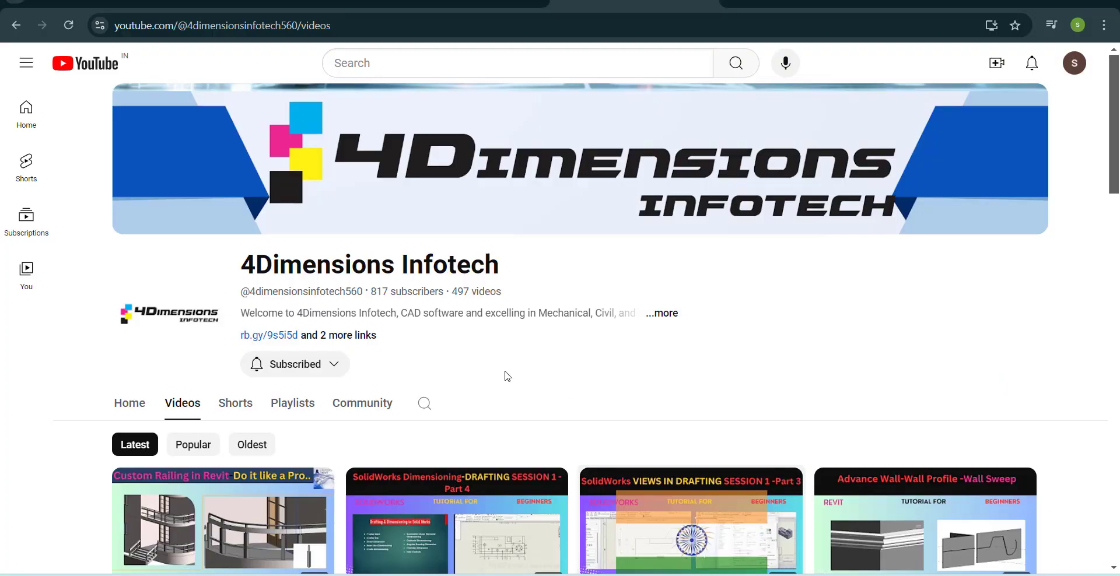
pyautogui.scroll(-6, 508, 376)
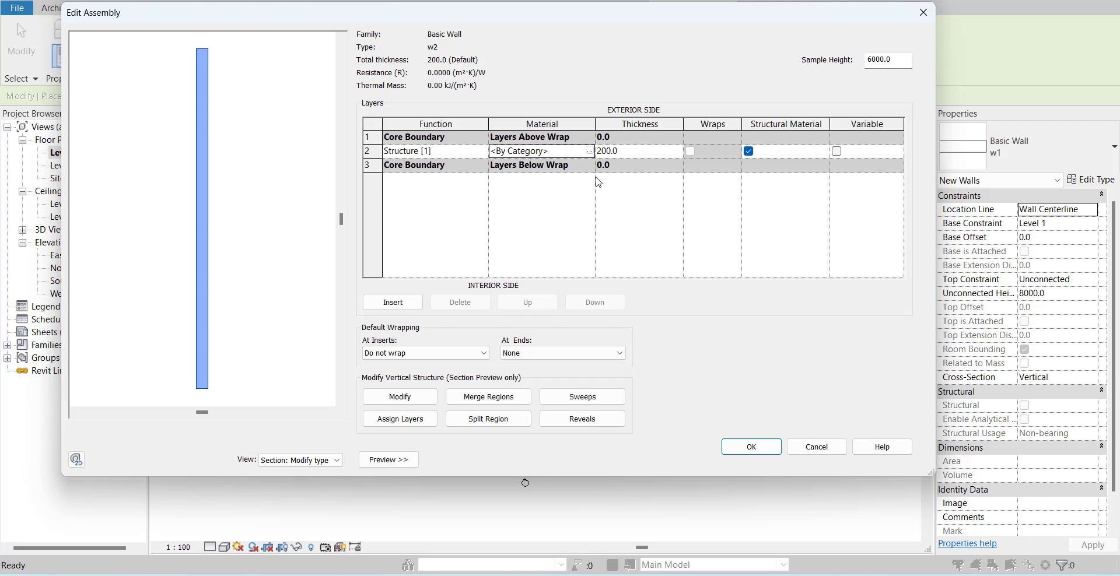
# Accept the w2 wall assembly and make w2 the active wall type.
pyautogui.click(637, 156)
pyautogui.click(636, 154)
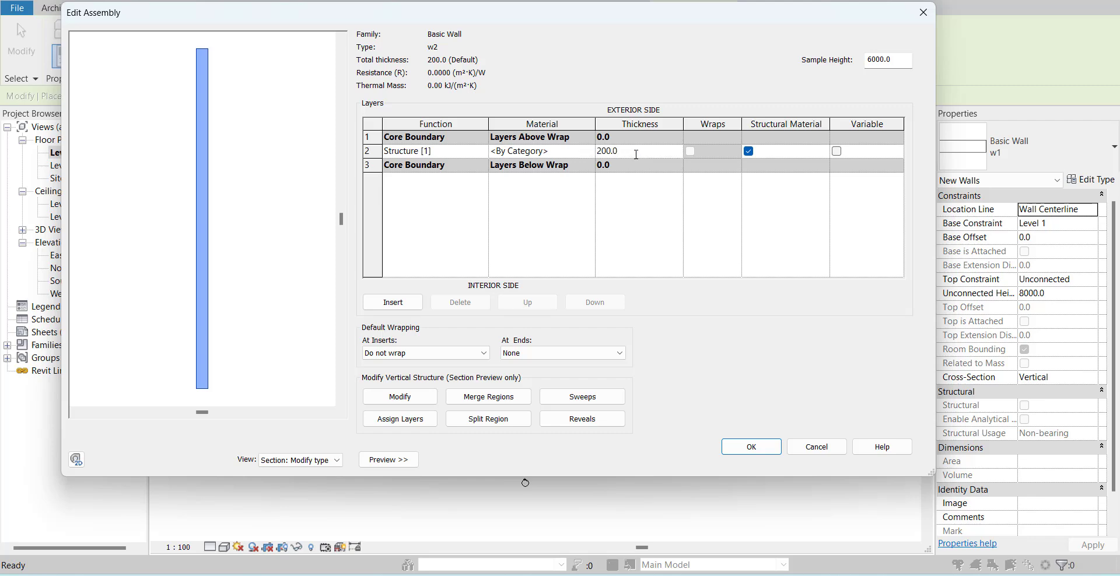
pyautogui.click(759, 446)
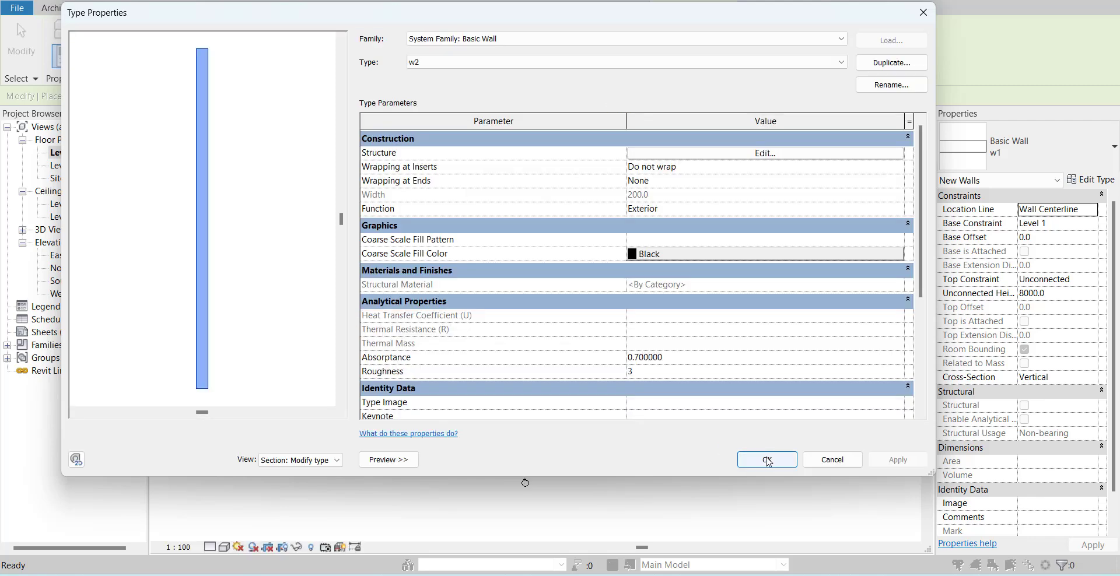
pyautogui.click(767, 460)
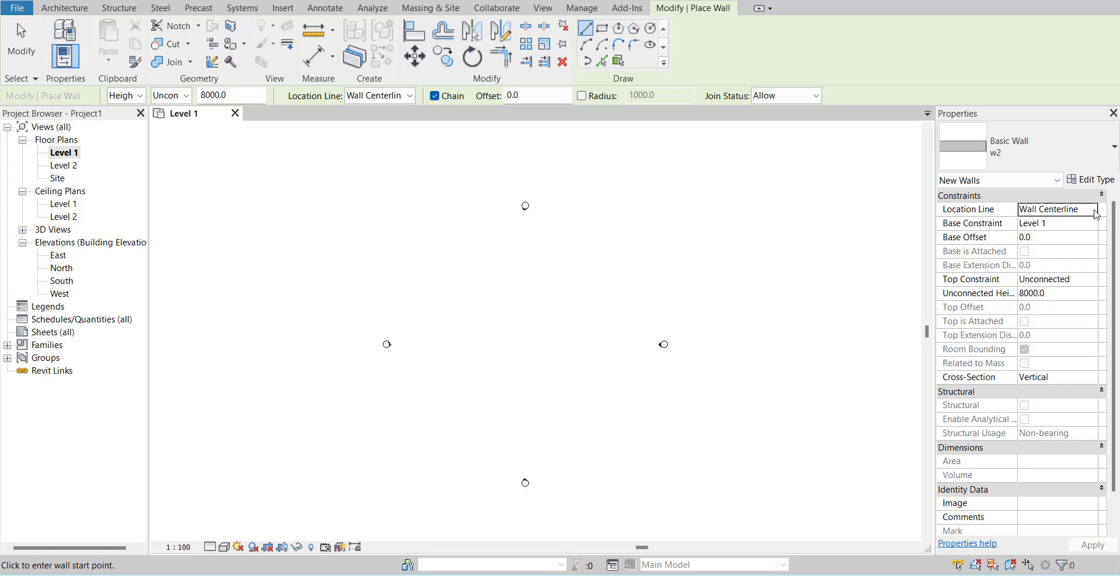
# Draw a rectangle of walls about 12000 by 8000 mm between the elevation markers, with the top constraint up to Level 2.
pyautogui.click(1094, 280)
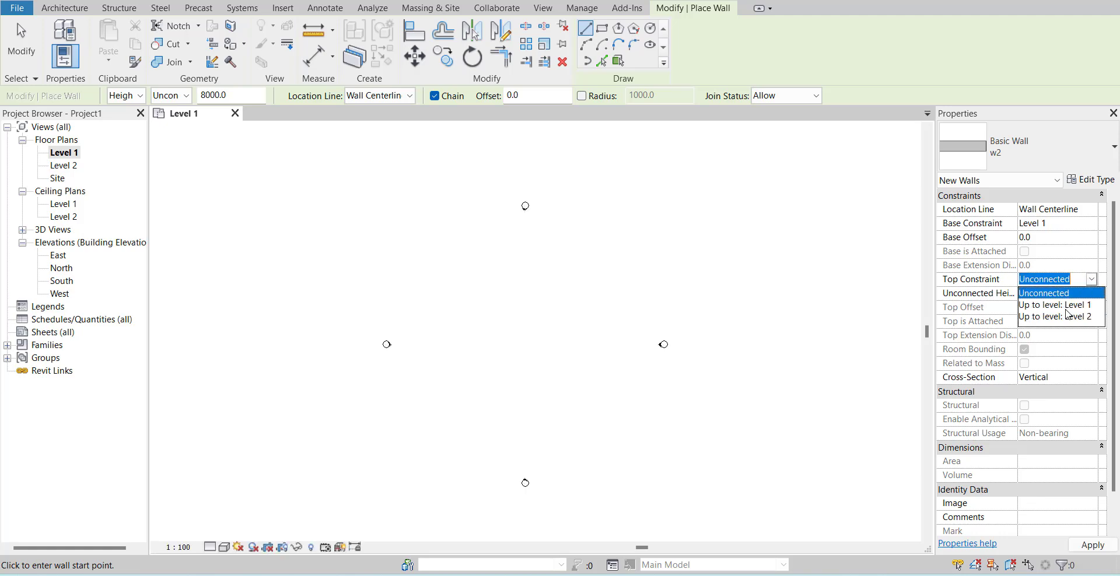
pyautogui.click(1067, 318)
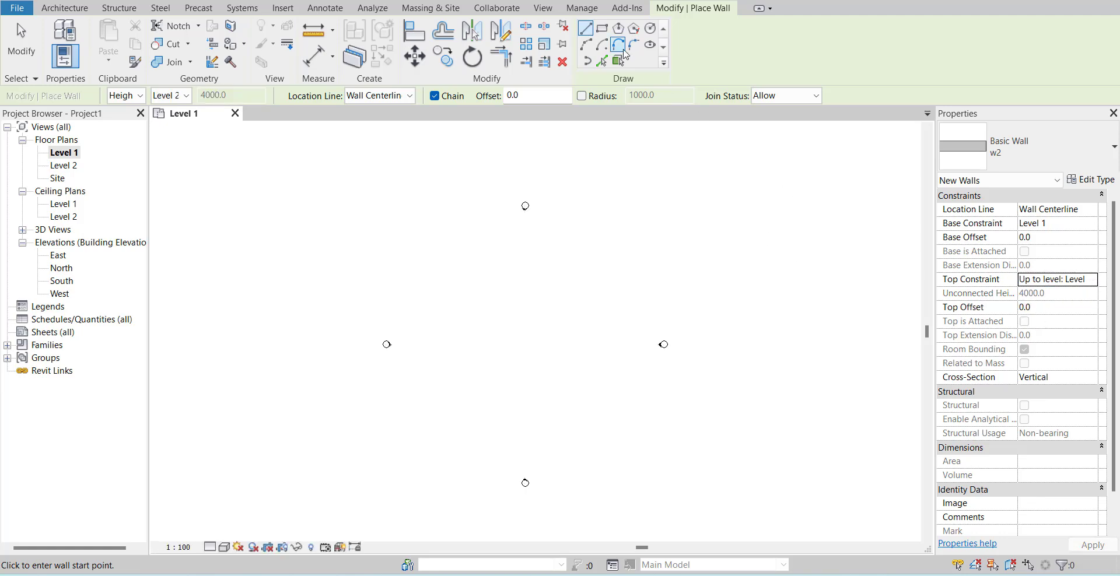
pyautogui.click(602, 28)
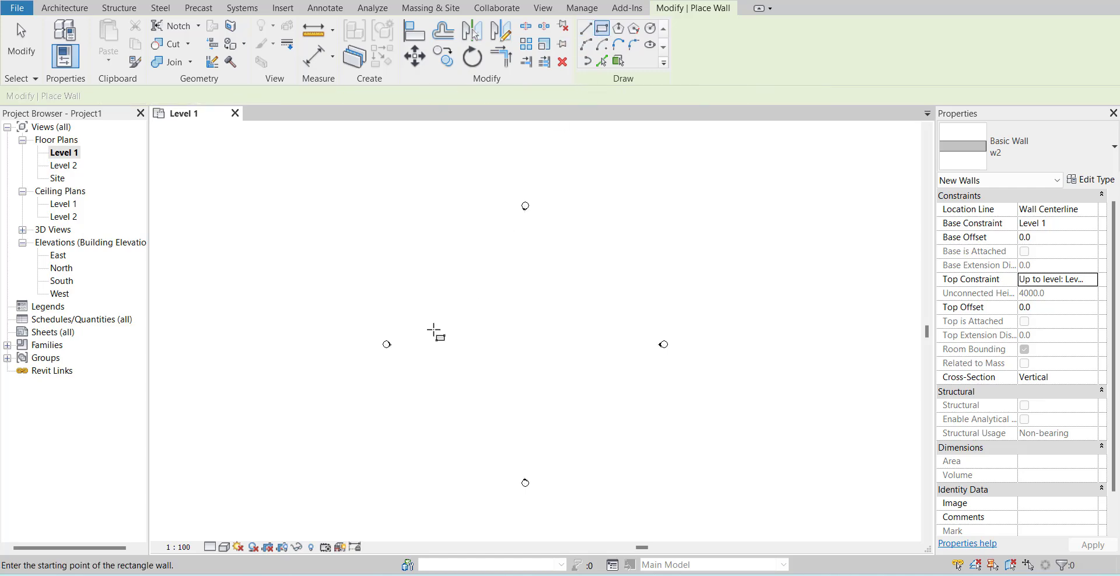
pyautogui.click(496, 313)
pyautogui.scroll(2, 517, 352)
pyautogui.scroll(1, 519, 354)
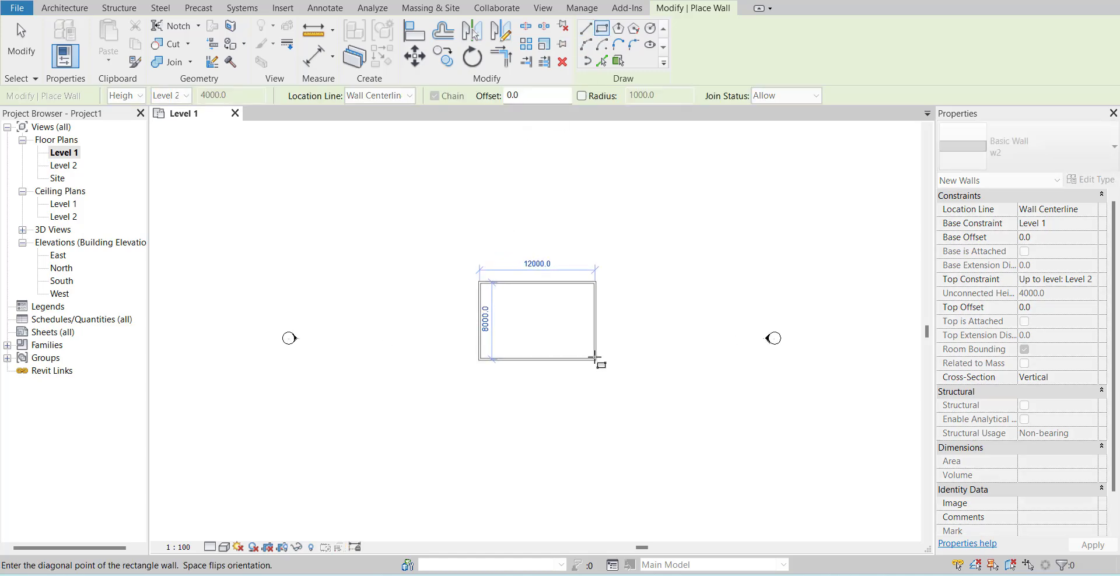
pyautogui.click(587, 357)
pyautogui.press('Escape')
pyautogui.press('Escape')
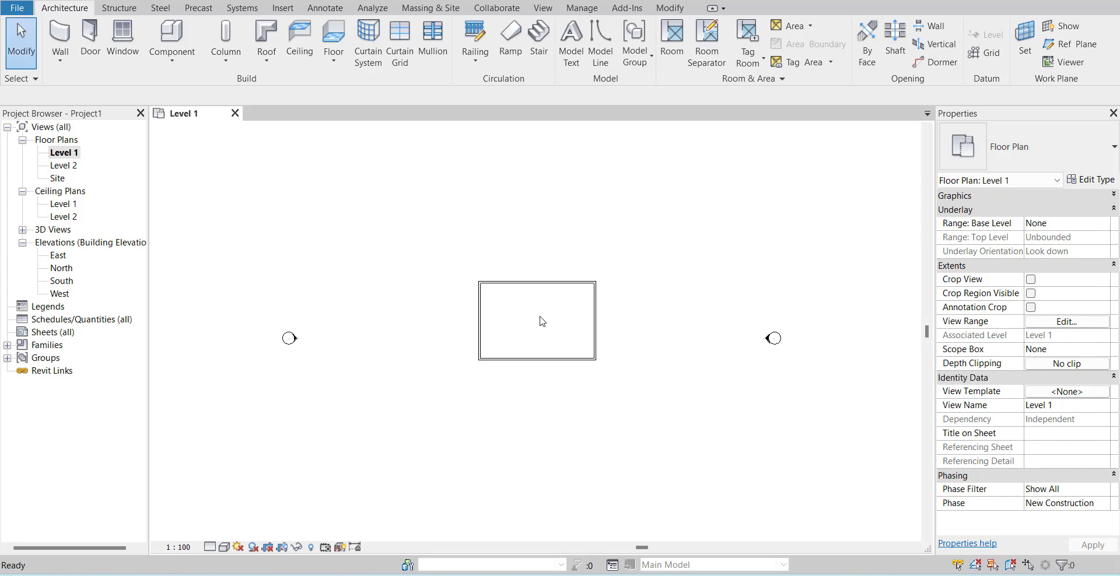
# Open the Level 2 floor plan and start a Roof by Footprint sketch for the rectangular building.
pyautogui.doubleClick(74, 168)
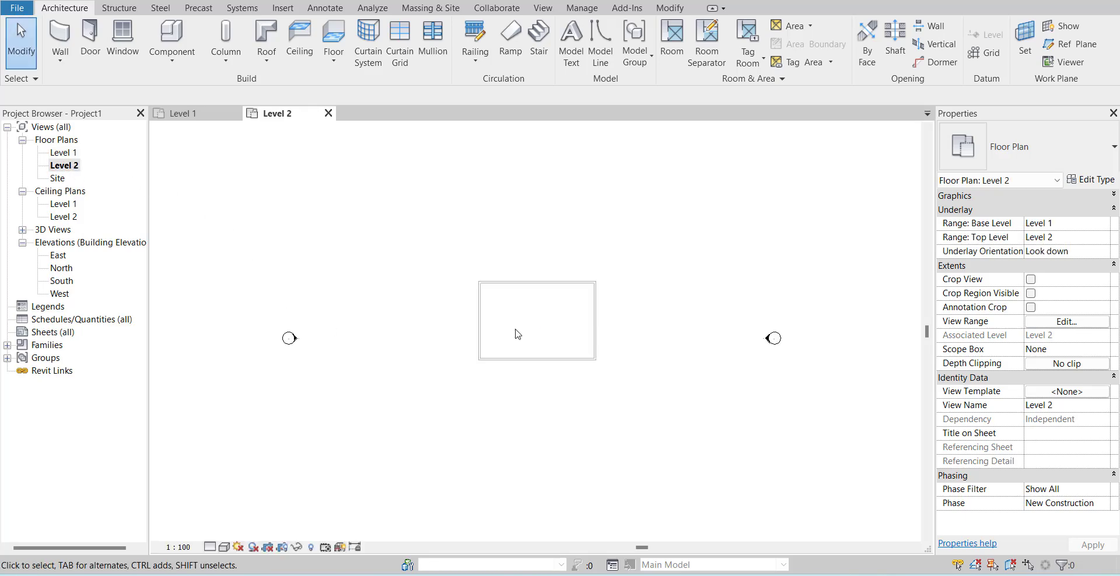
pyautogui.scroll(3, 538, 334)
pyautogui.moveTo(538, 335); pyautogui.dragTo(555, 271, button='middle')
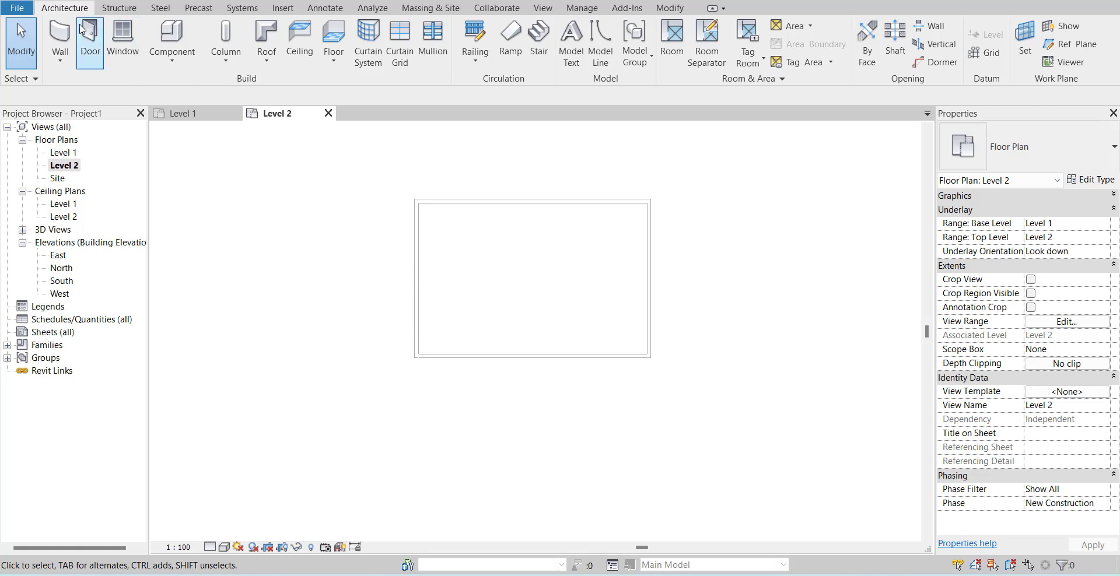
pyautogui.click(267, 56)
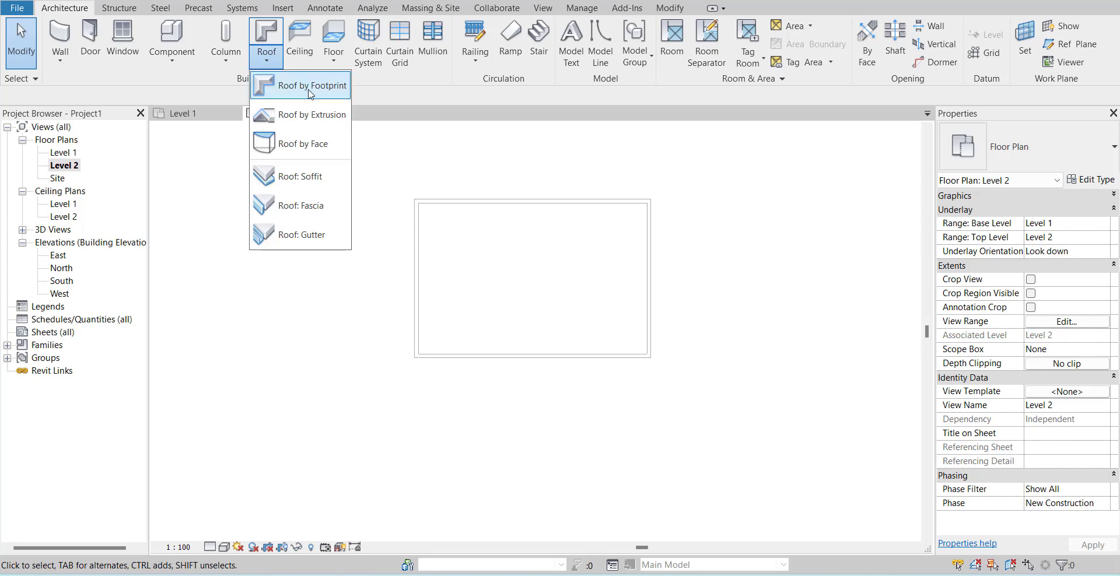
pyautogui.click(310, 88)
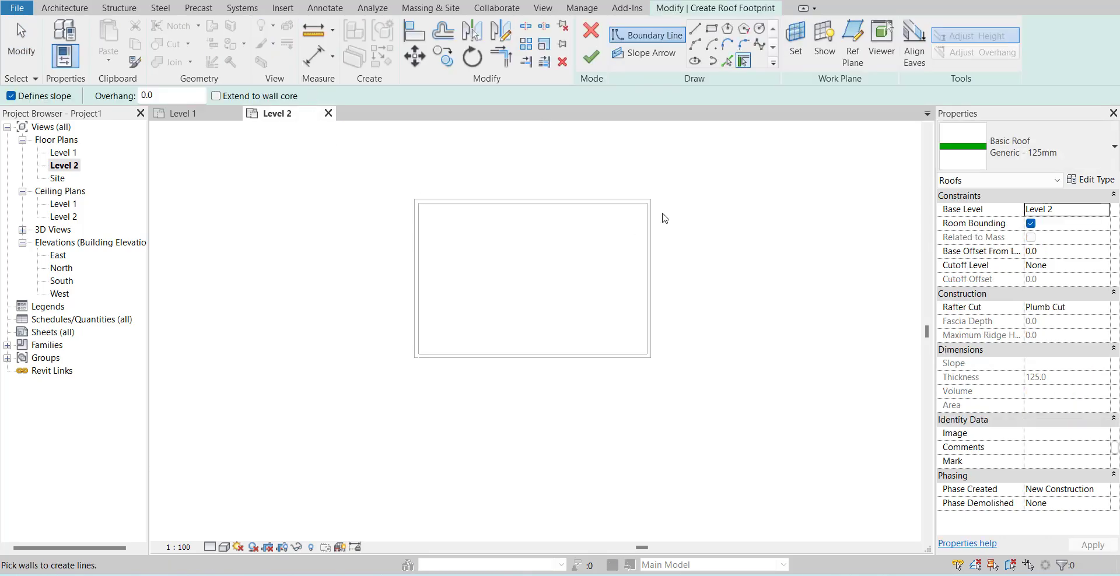
pyautogui.click(654, 203)
# Duplicate the Generic - 125mm basic roof type as r1.
pyautogui.click(1099, 183)
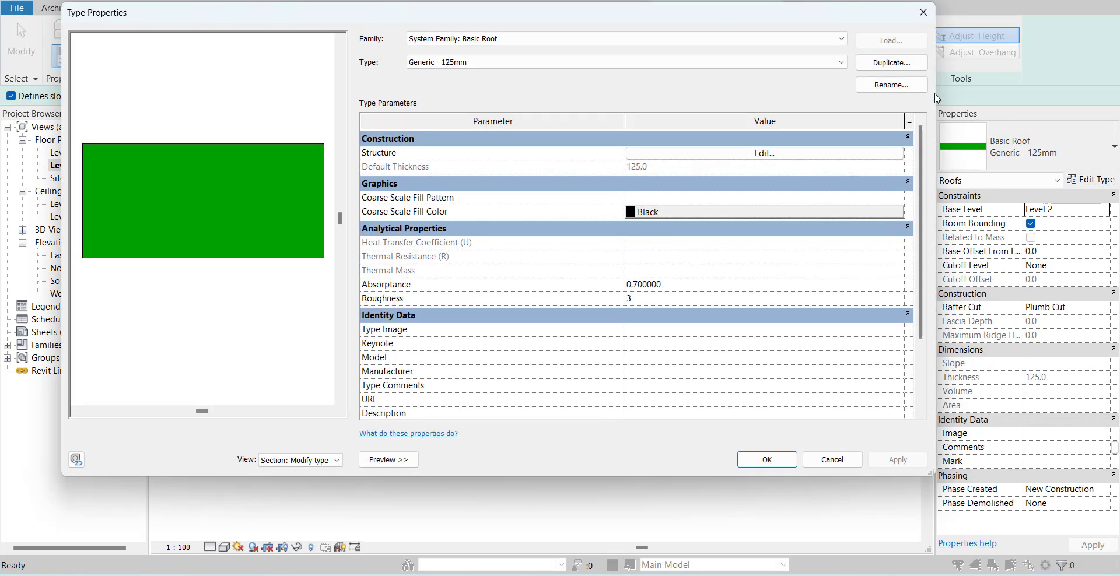
pyautogui.click(908, 65)
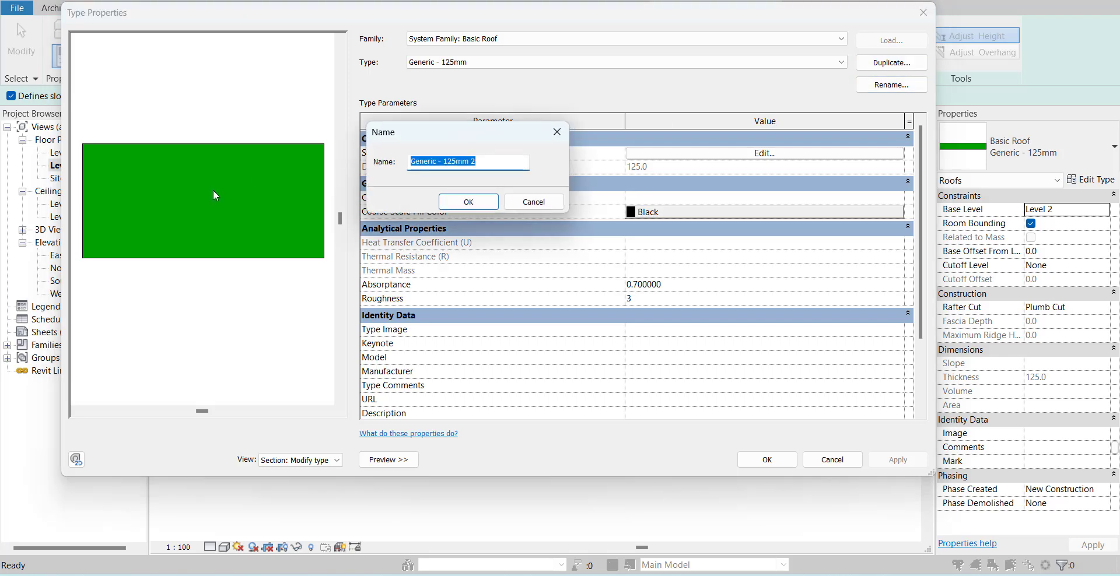
pyautogui.write('r1')
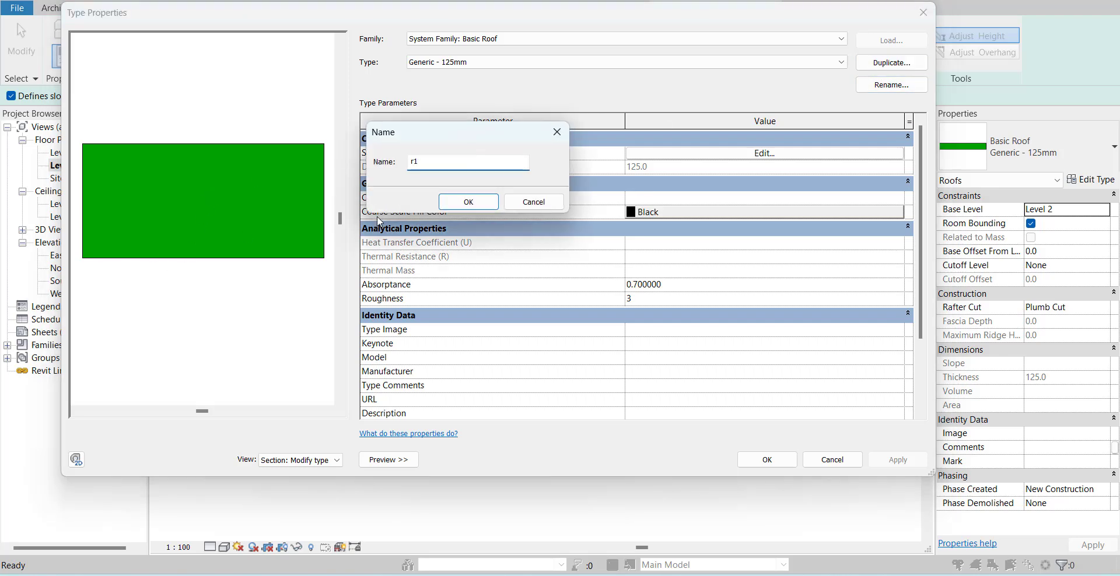
pyautogui.click(483, 203)
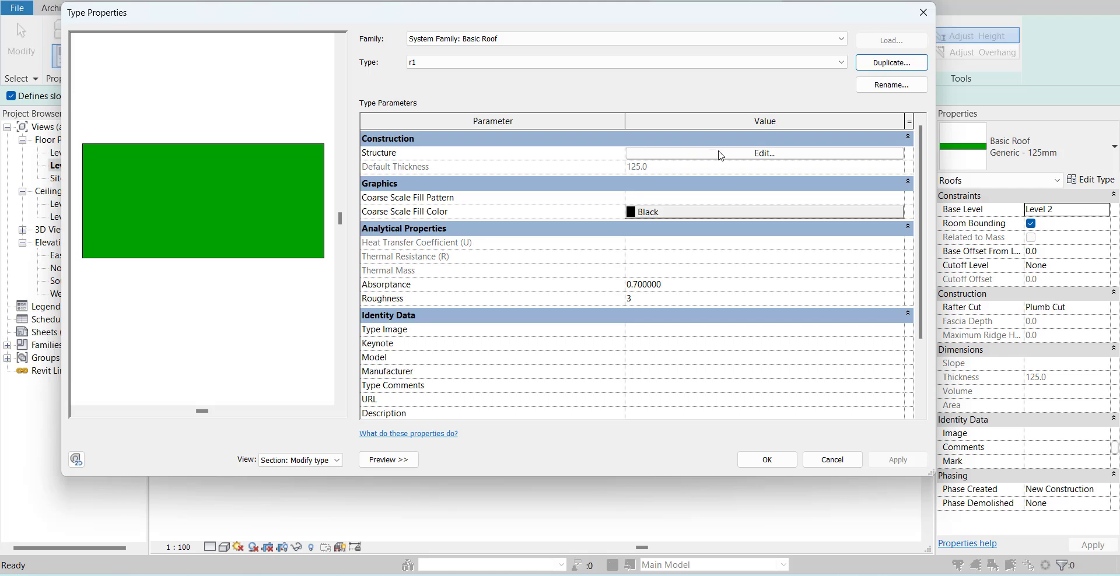
# Set the structure layer thickness of roof type r1 to 100 mm.
pyautogui.click(721, 154)
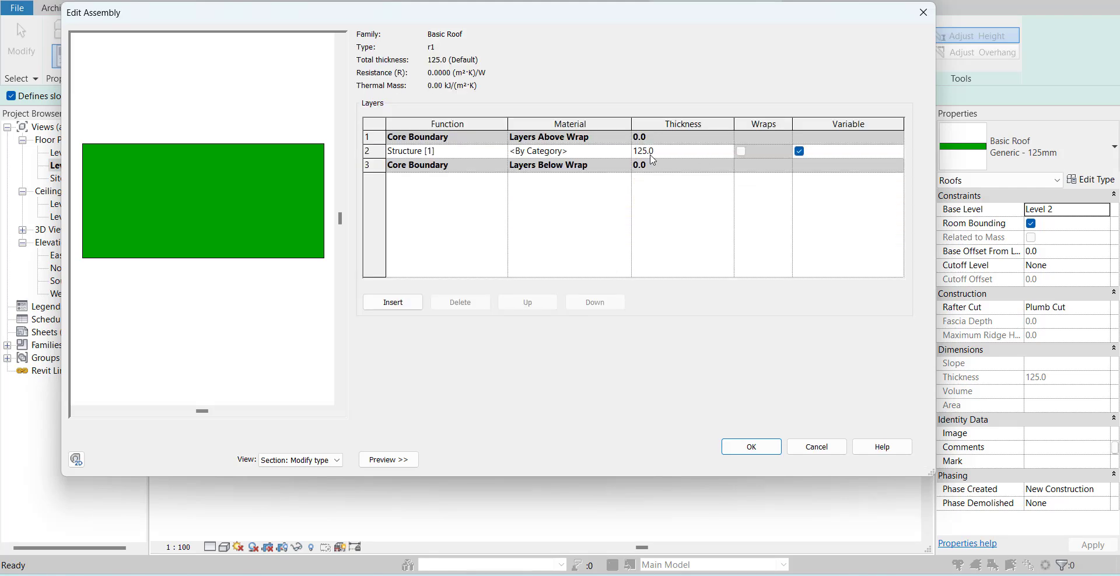
pyautogui.click(692, 147)
pyautogui.write('100')
pyautogui.press('Tab')
# Search the project materials for "roof" and assign Roofing, Tile to the r1 structure layer.
pyautogui.click(611, 150)
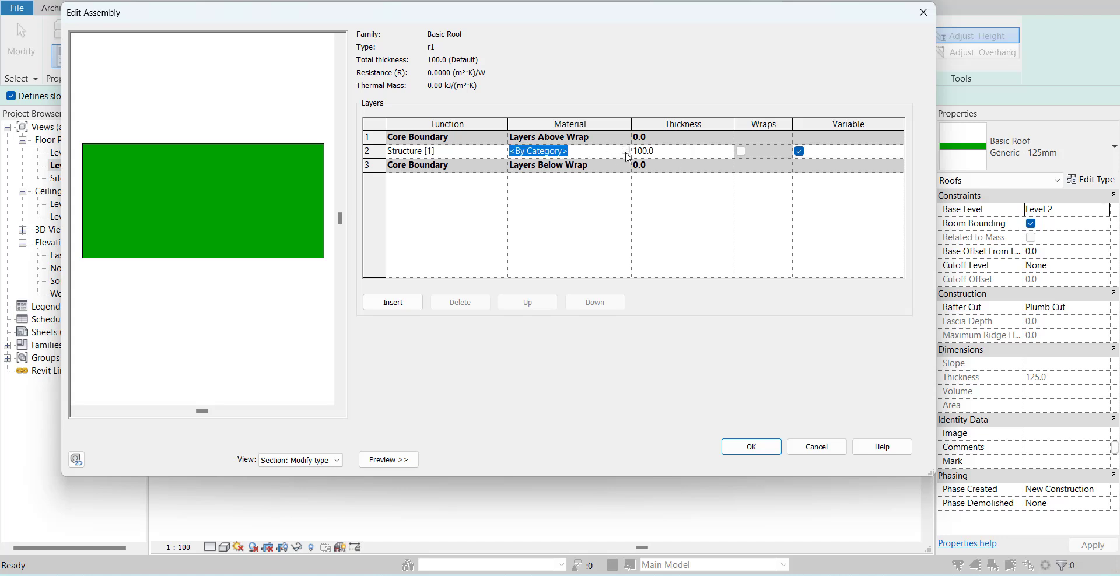
pyautogui.click(625, 151)
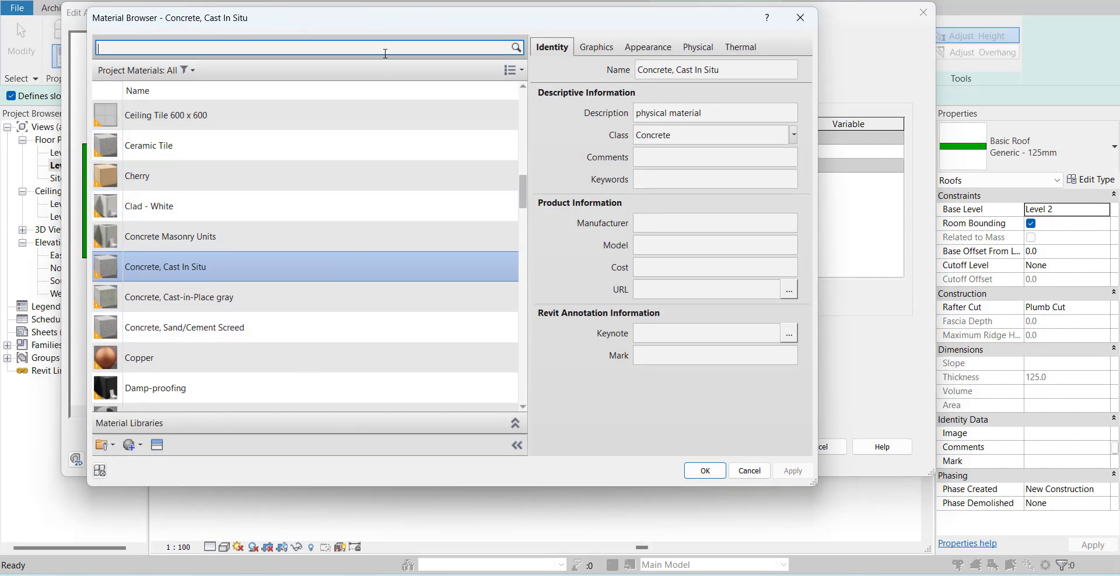
pyautogui.click(385, 52)
pyautogui.write('roof')
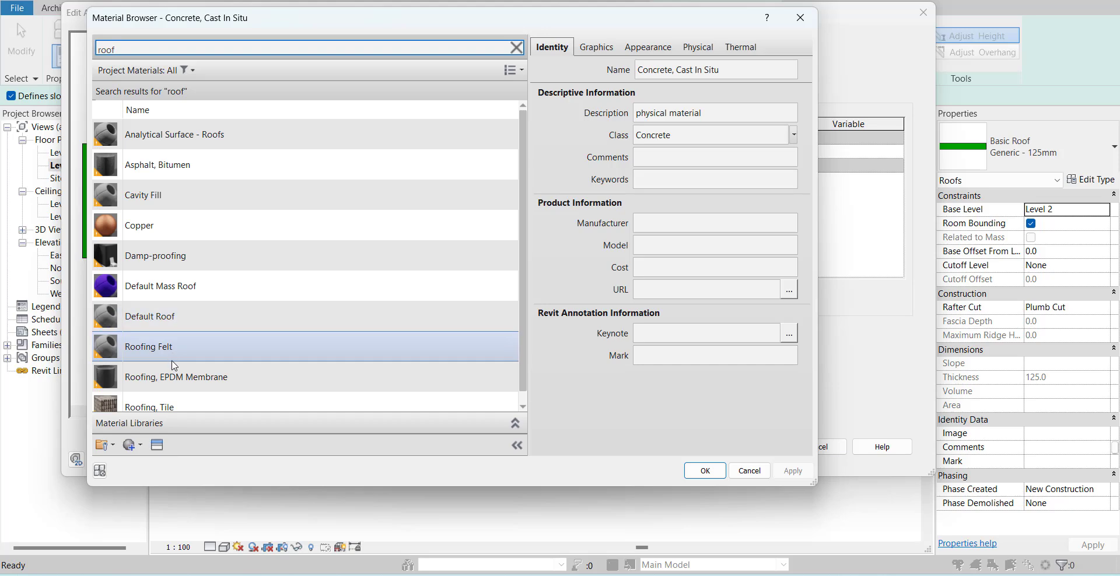
pyautogui.scroll(-1, 172, 364)
pyautogui.click(179, 403)
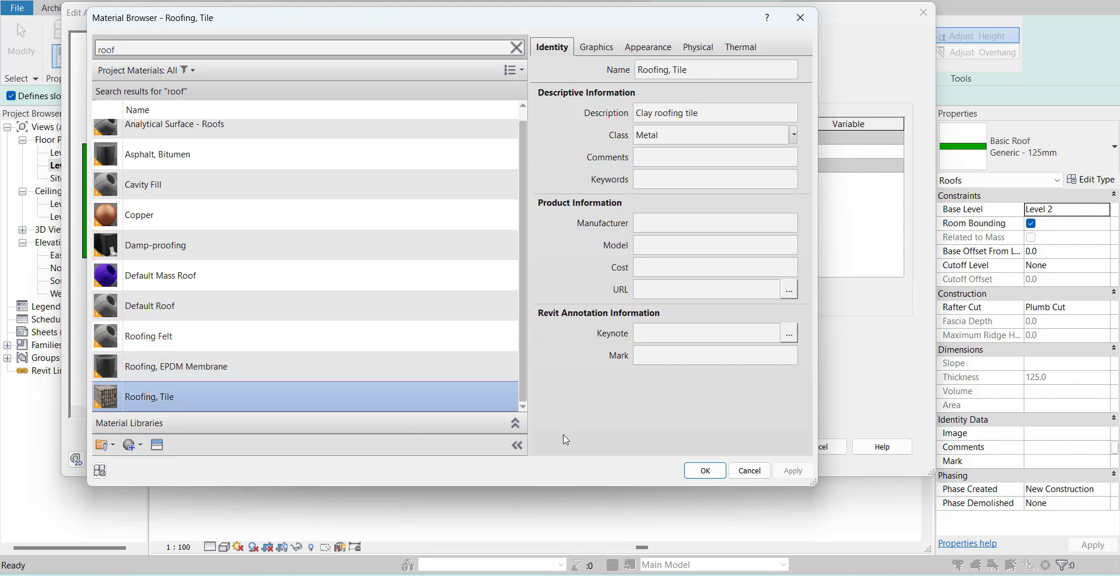
pyautogui.click(705, 471)
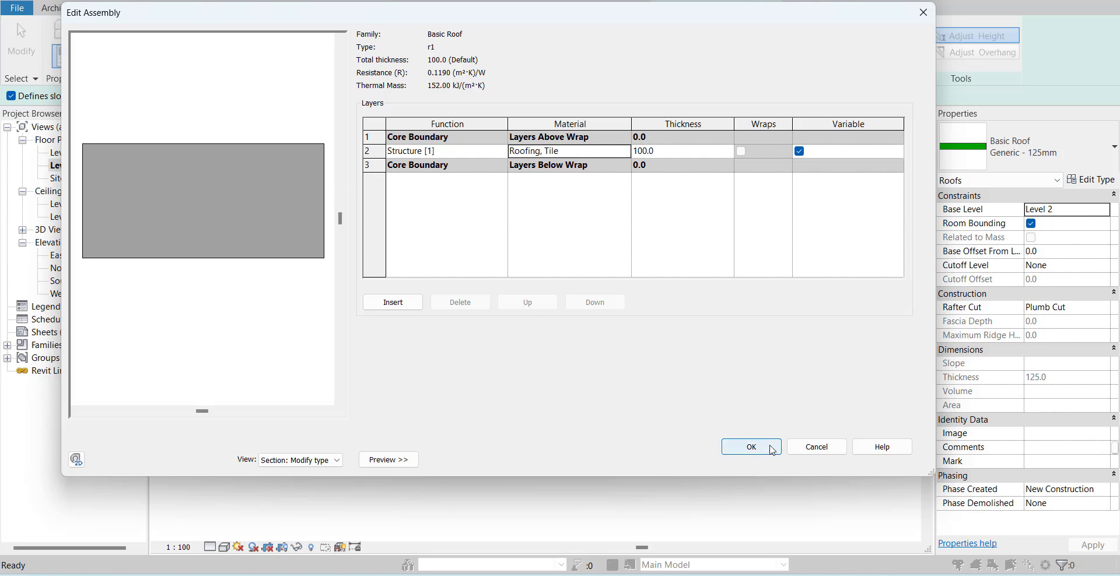
# Apply roof type r1, sketch a rectangular footprint boundary along the building's outer wall corners, and finish the roof.
pyautogui.click(751, 446)
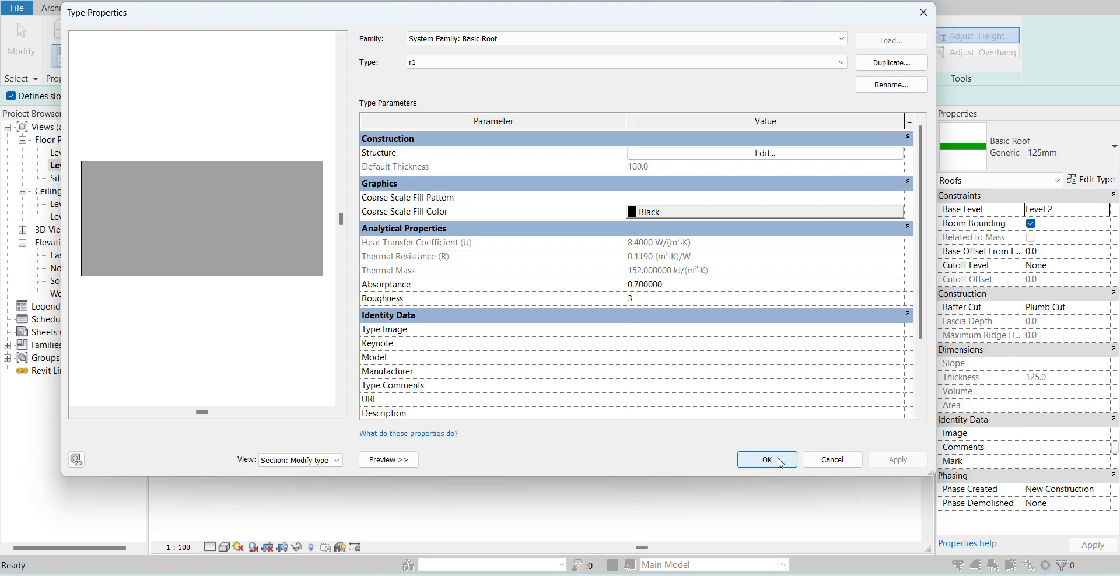
pyautogui.click(768, 460)
pyautogui.click(711, 28)
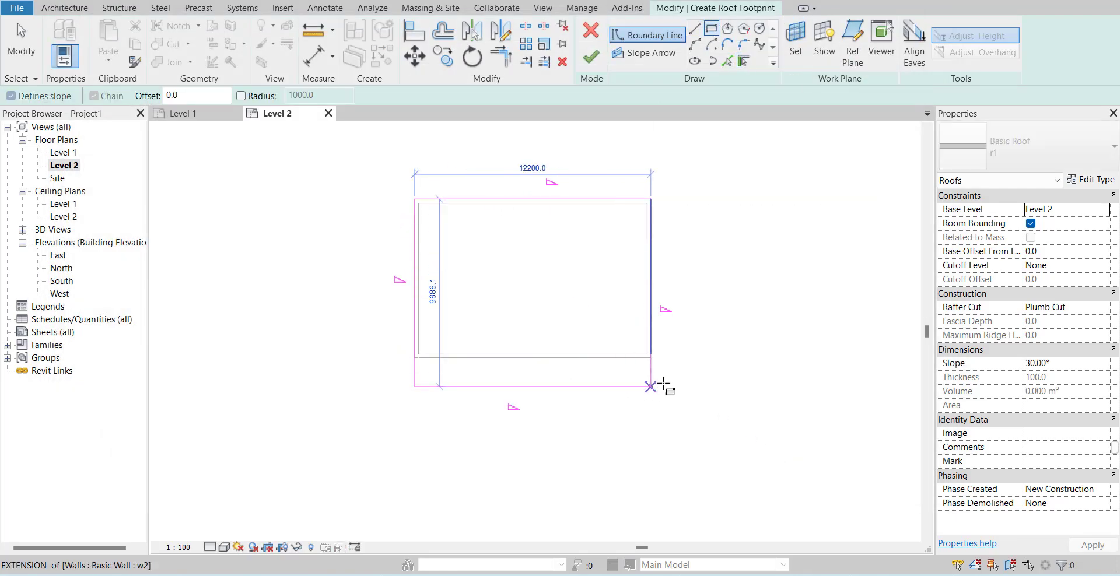
pyautogui.click(651, 357)
pyautogui.press('Escape')
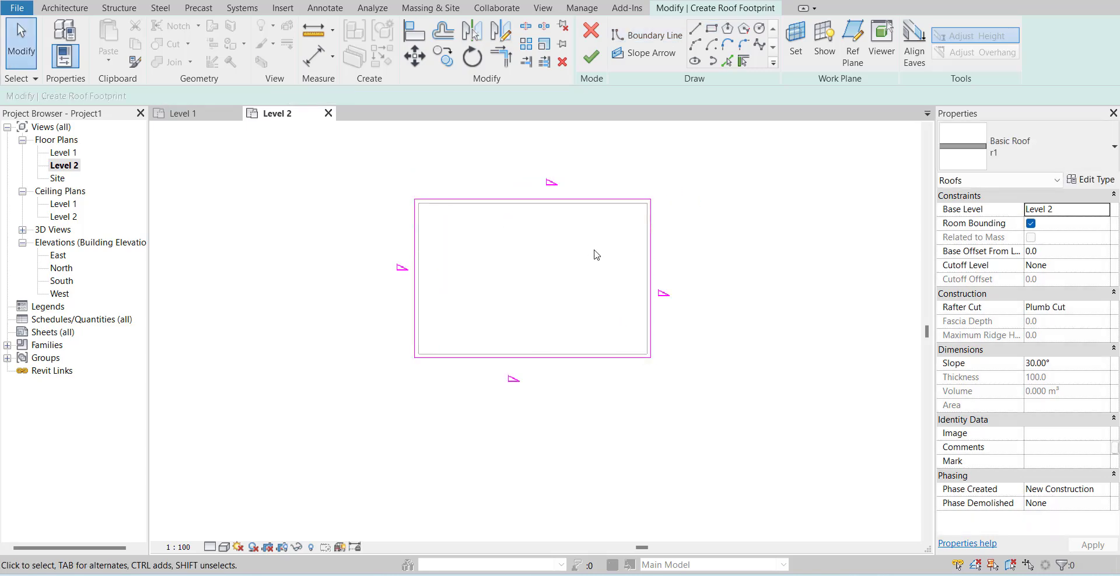
pyautogui.click(591, 57)
pyautogui.click(572, 180)
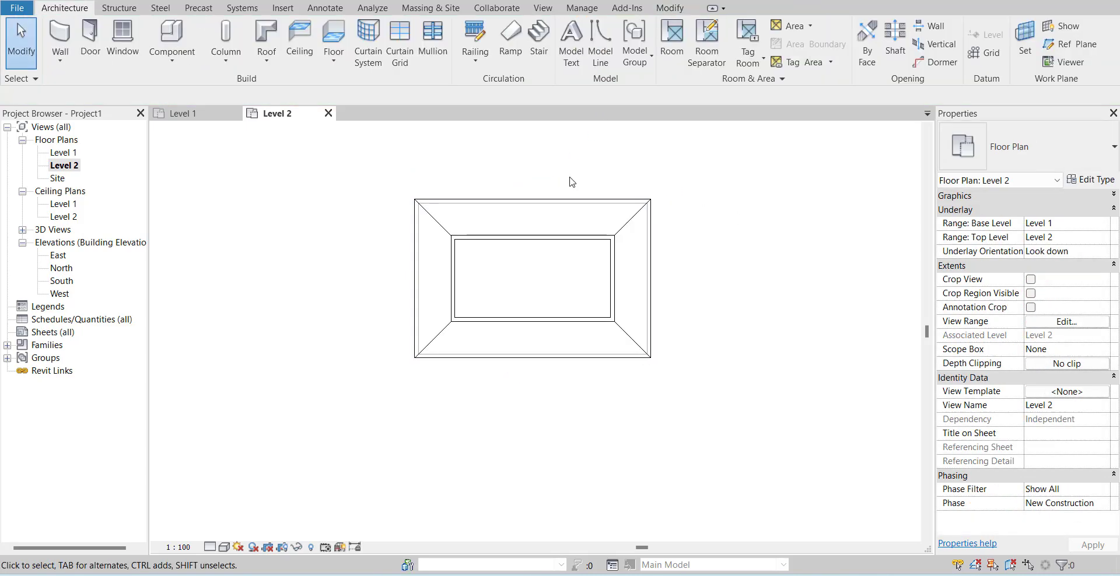
# Open the default 3D view of the roofed building and display it in the Wireframe visual style.
pyautogui.click(262, 2)
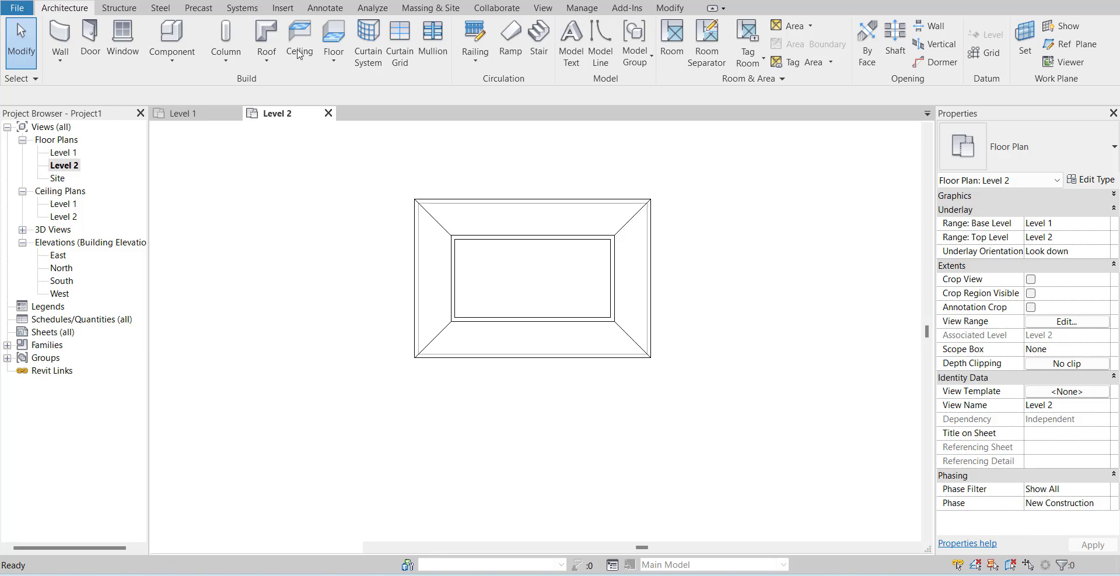
pyautogui.keyDown('shift'); pyautogui.moveTo(605, 392); pyautogui.dragTo(458, 284, button='middle'); pyautogui.keyUp('shift')
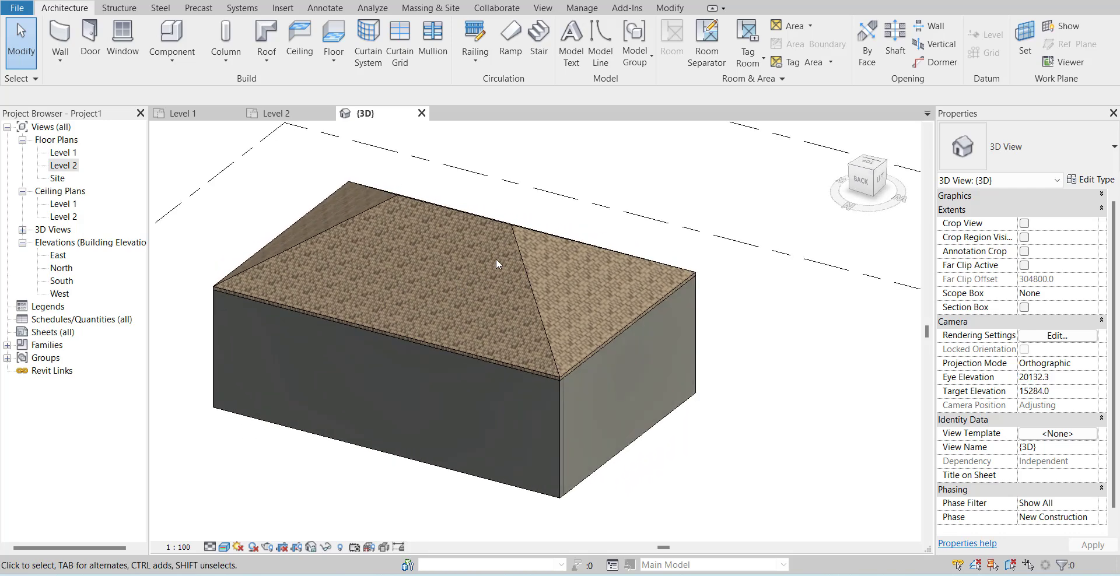
pyautogui.press('w')
pyautogui.press('f')
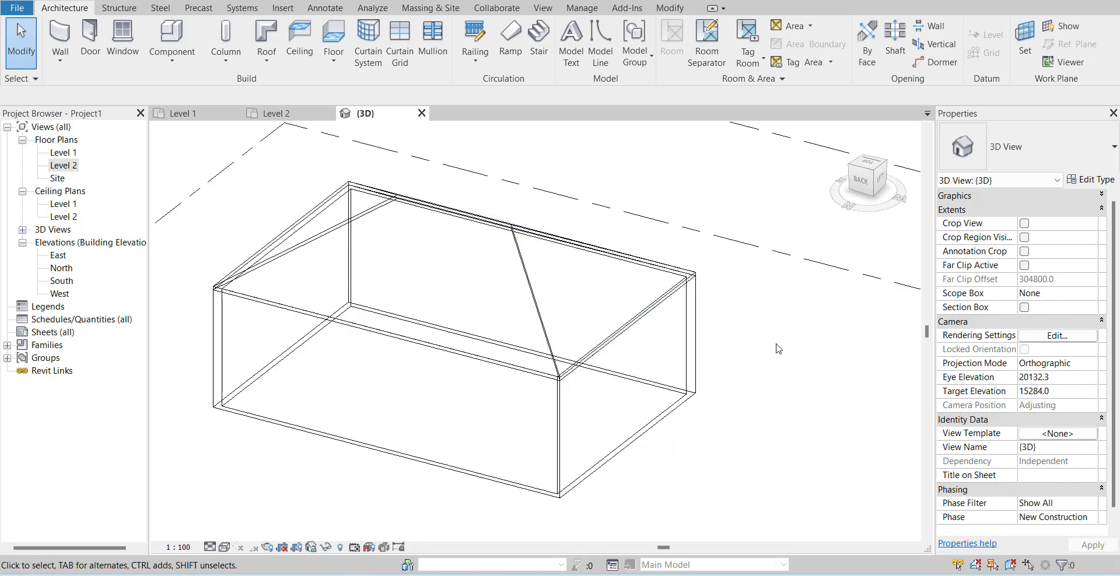
pyautogui.keyDown('shift'); pyautogui.moveTo(717, 362); pyautogui.dragTo(706, 309, button='middle'); pyautogui.keyUp('shift')
pyautogui.scroll(3, 706, 310)
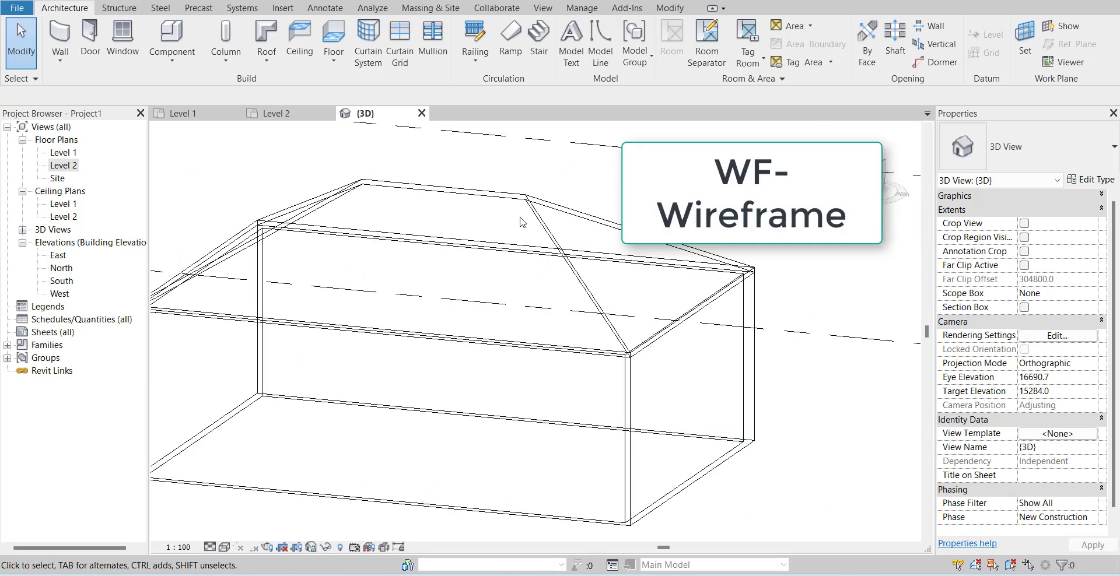
pyautogui.scroll(-2, 630, 222)
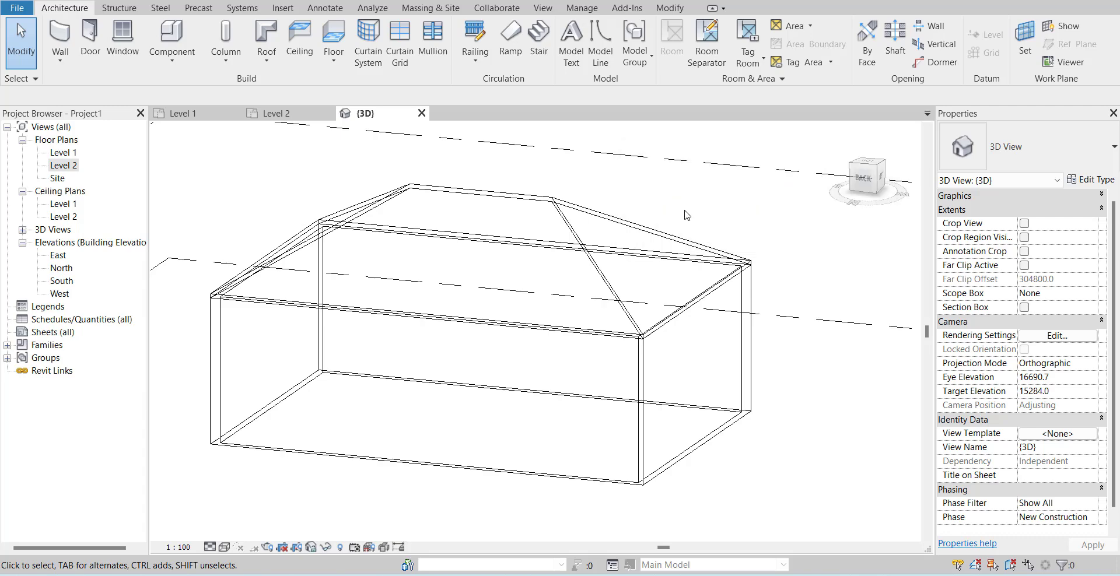
# Choose the Wireframe visual style from the available display styles and select the roof to inspect its edges.
pyautogui.click(224, 547)
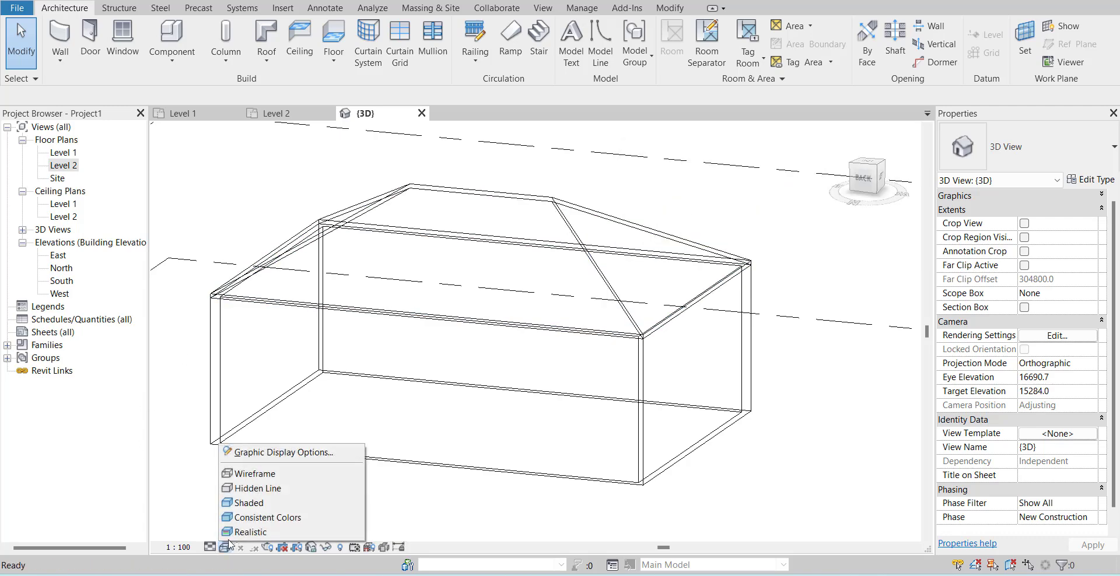
pyautogui.click(294, 474)
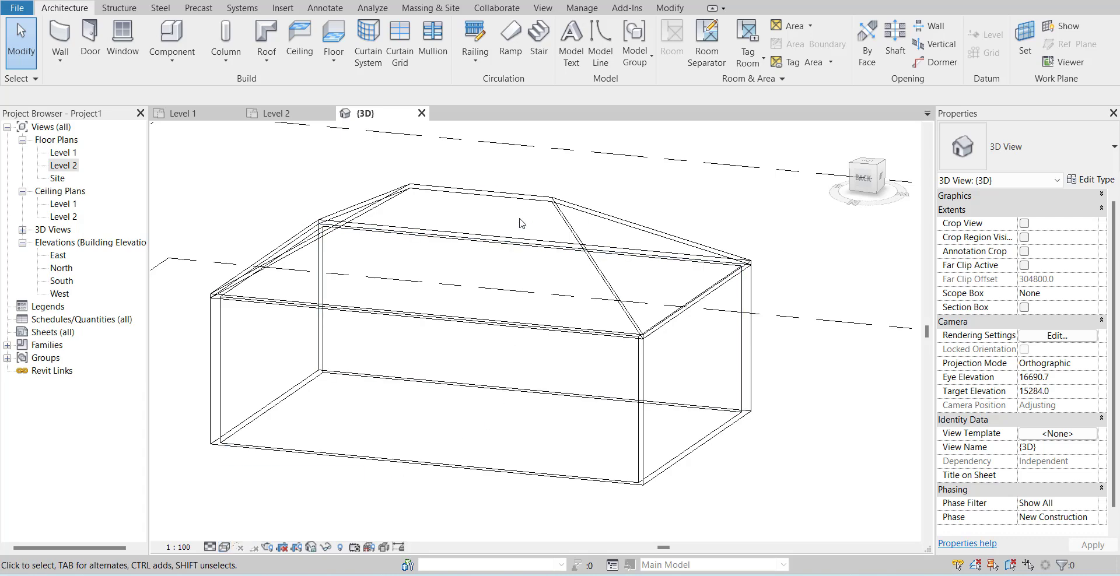
pyautogui.click(542, 206)
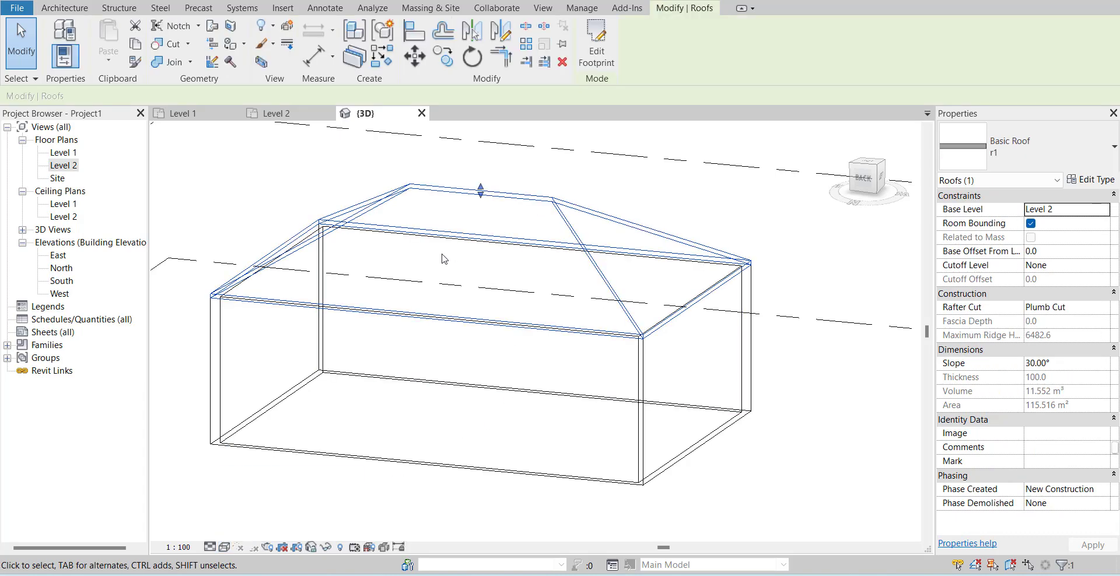
pyautogui.click(772, 238)
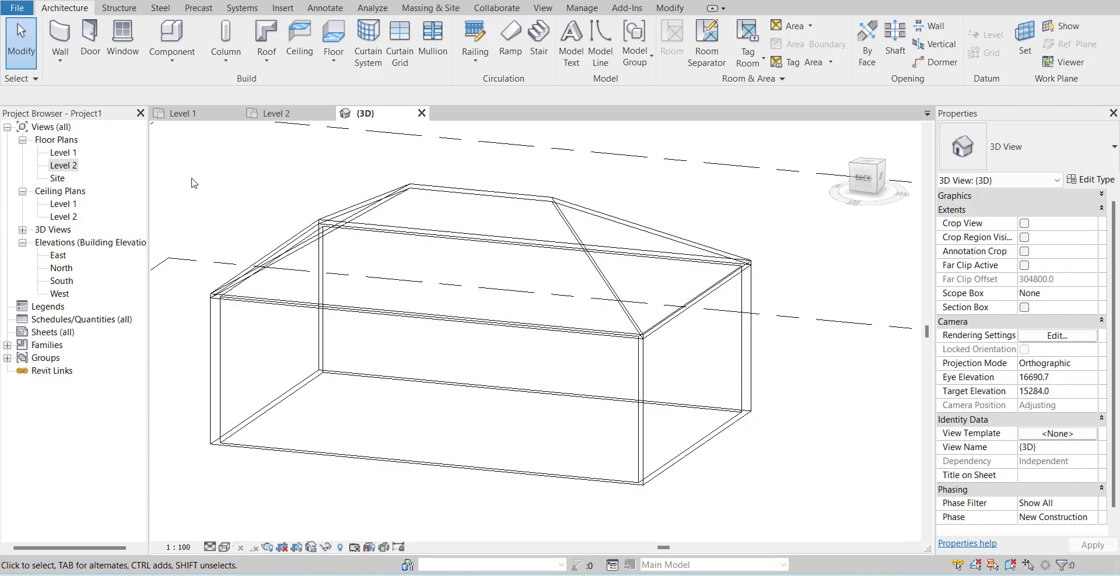
# Return to the Level 2 floor plan and start placing a structural beam.
pyautogui.doubleClick(63, 166)
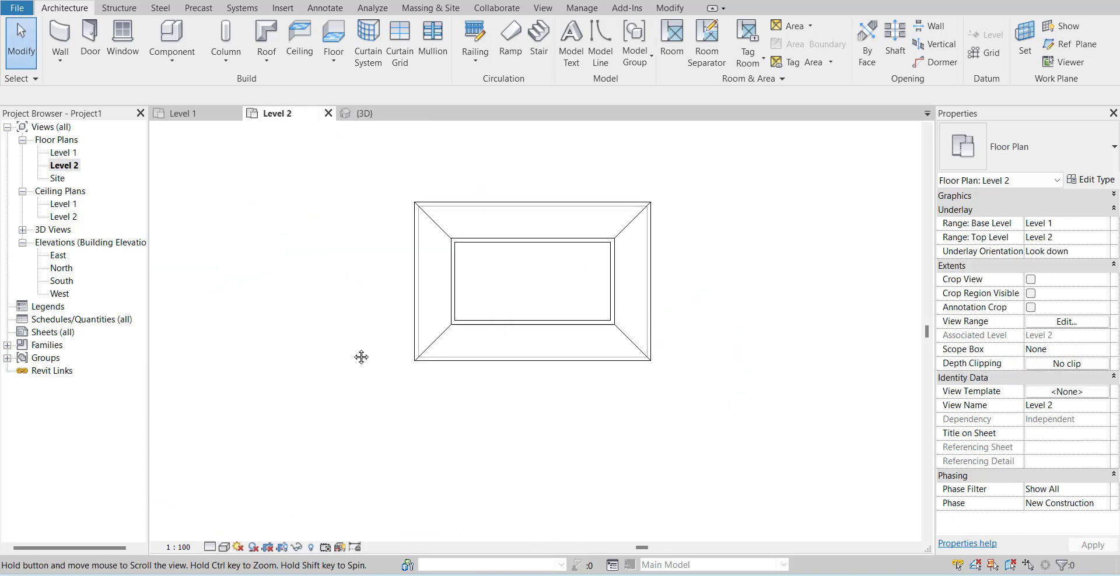
pyautogui.scroll(2, 607, 236)
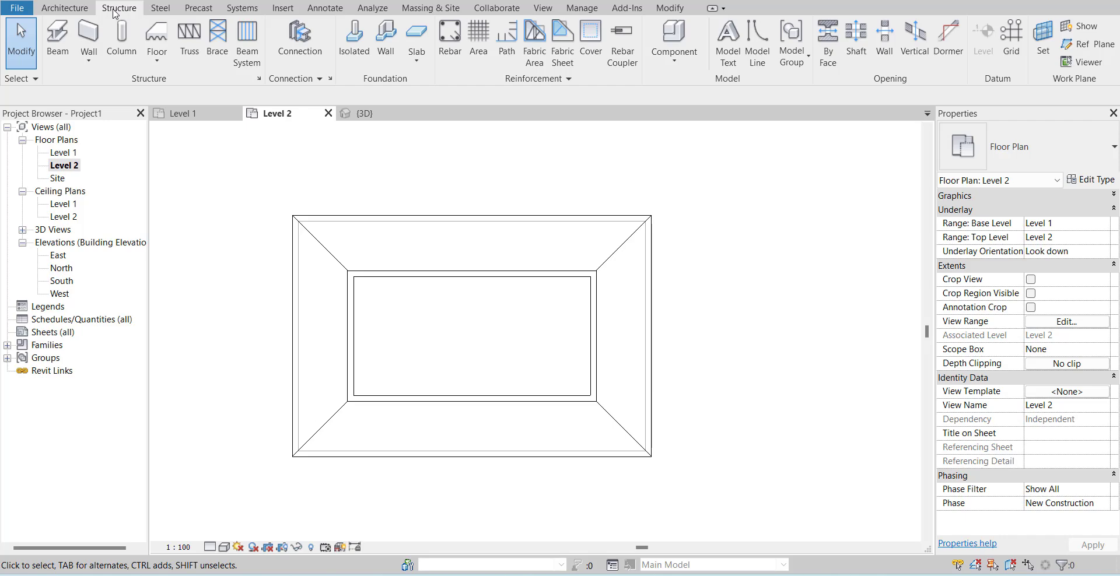
pyautogui.click(61, 65)
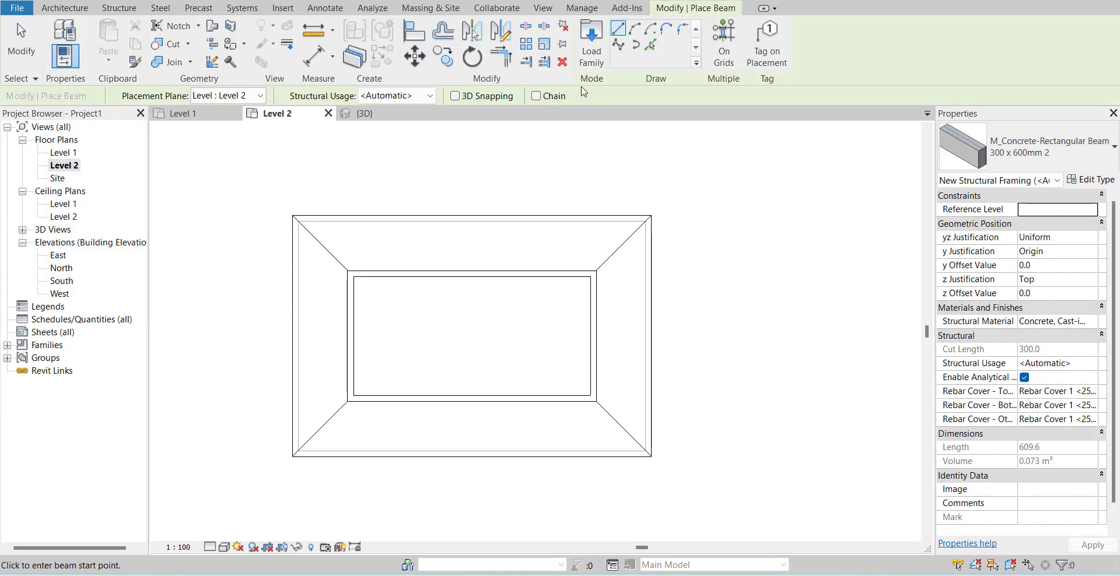
# Load the M_Concrete-Rectangular Beam.rfa family from the Concrete folder under US Metric Structural Framing.
pyautogui.click(586, 65)
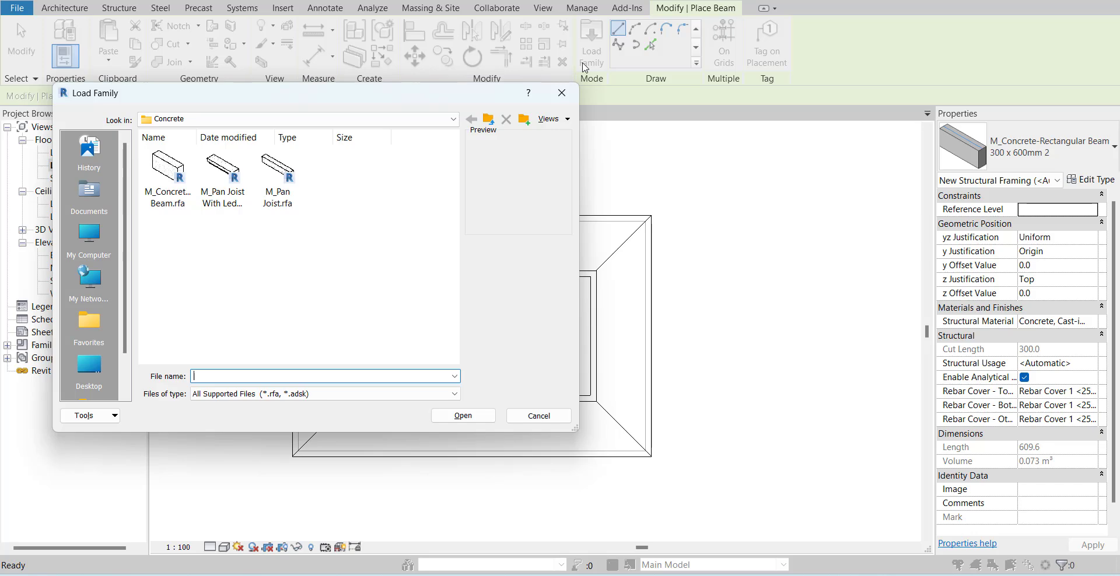
pyautogui.click(489, 120)
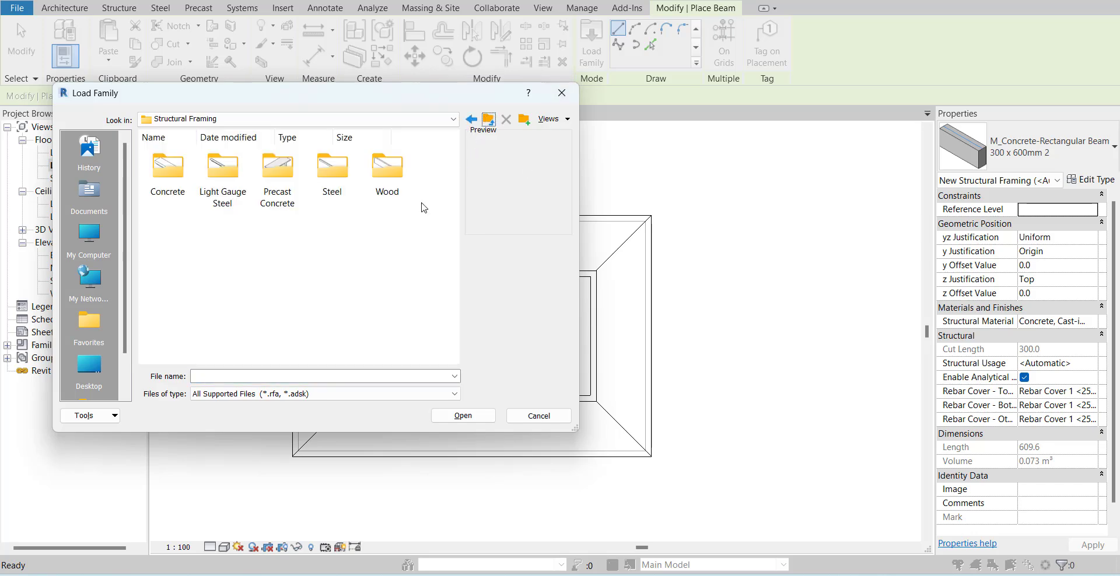
pyautogui.click(489, 120)
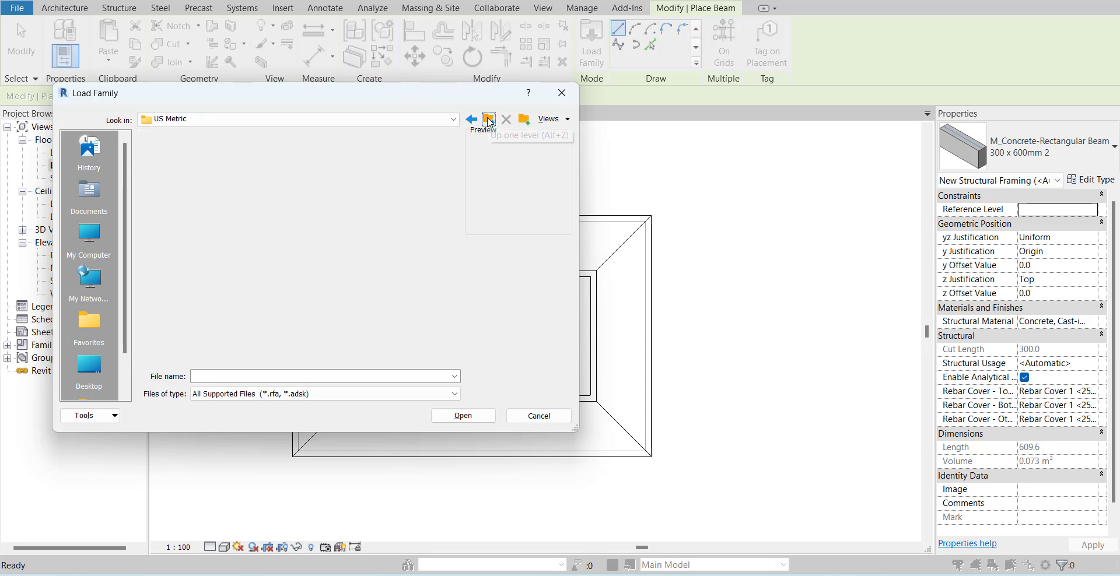
pyautogui.scroll(-3, 387, 260)
pyautogui.scroll(-3, 386, 261)
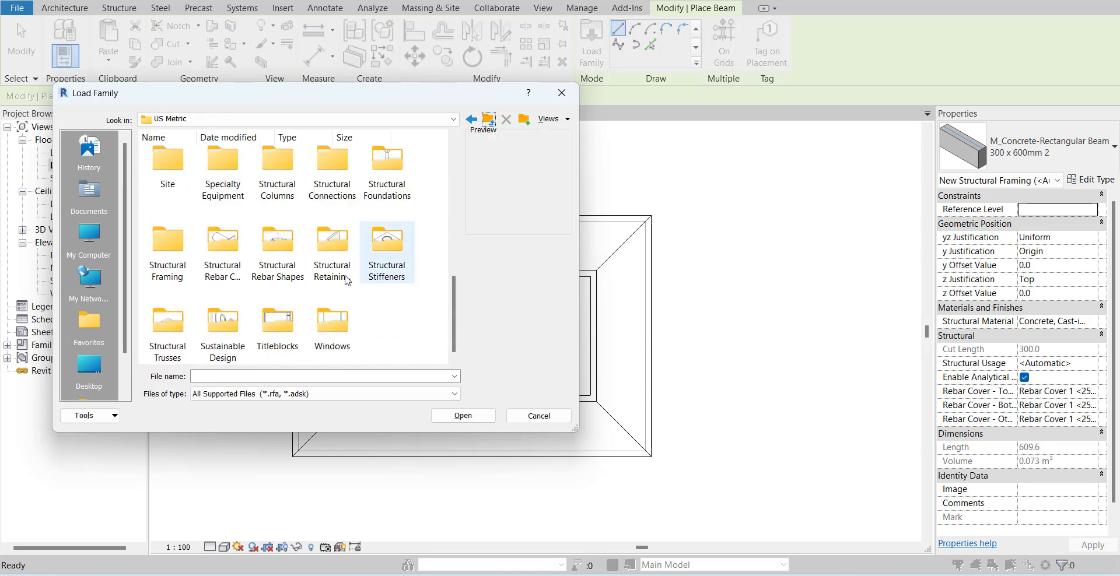
pyautogui.click(169, 250)
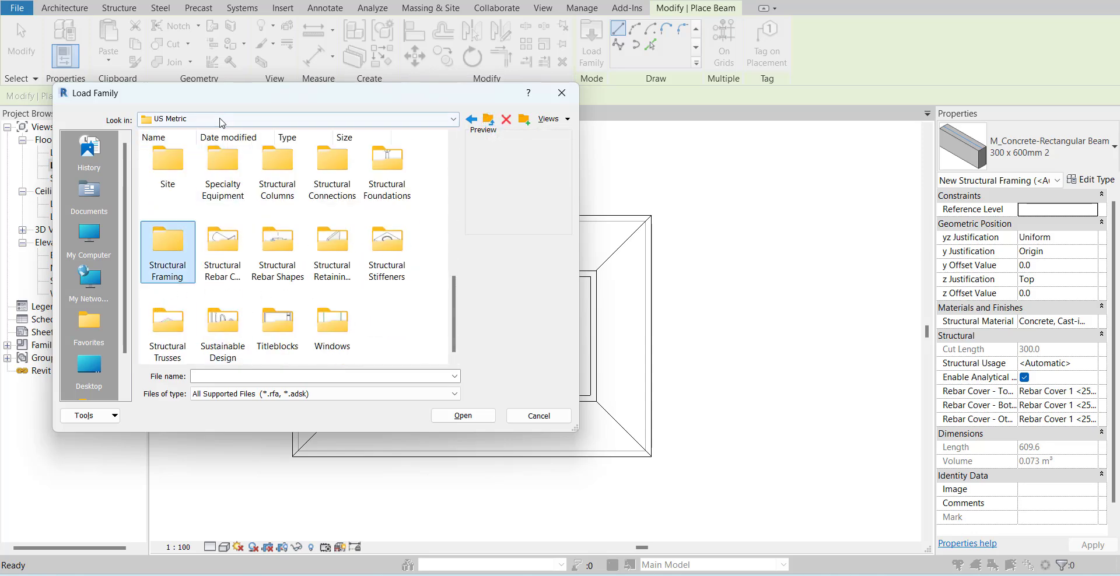
pyautogui.doubleClick(181, 236)
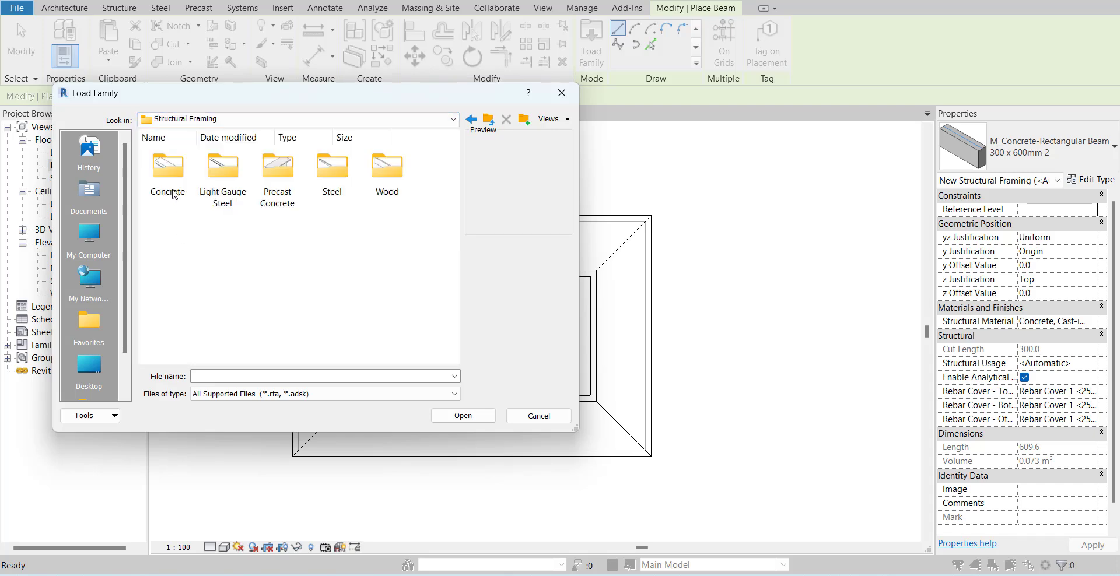
pyautogui.doubleClick(166, 170)
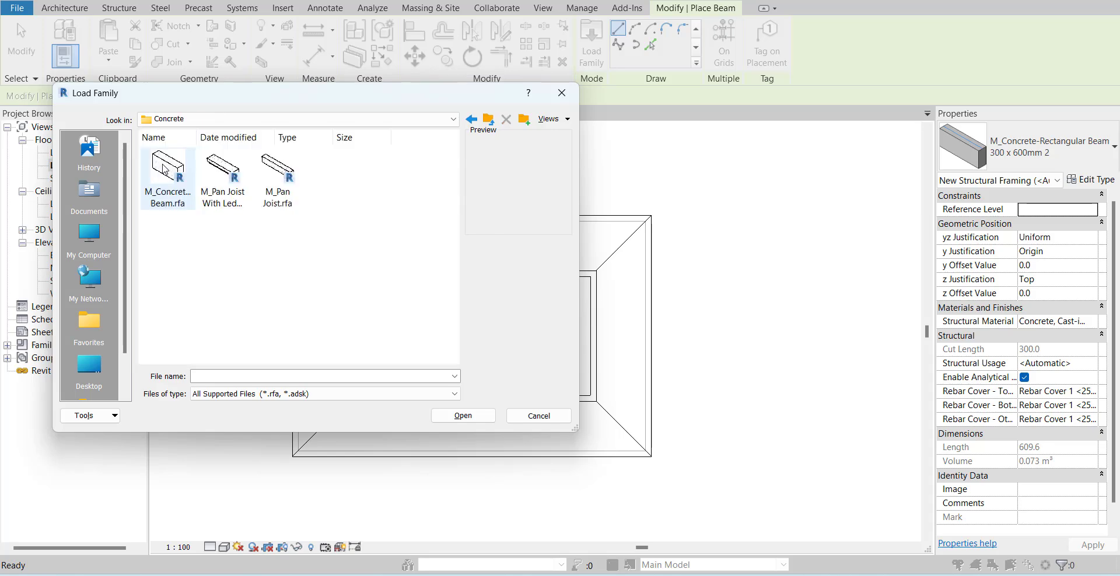
pyautogui.click(179, 179)
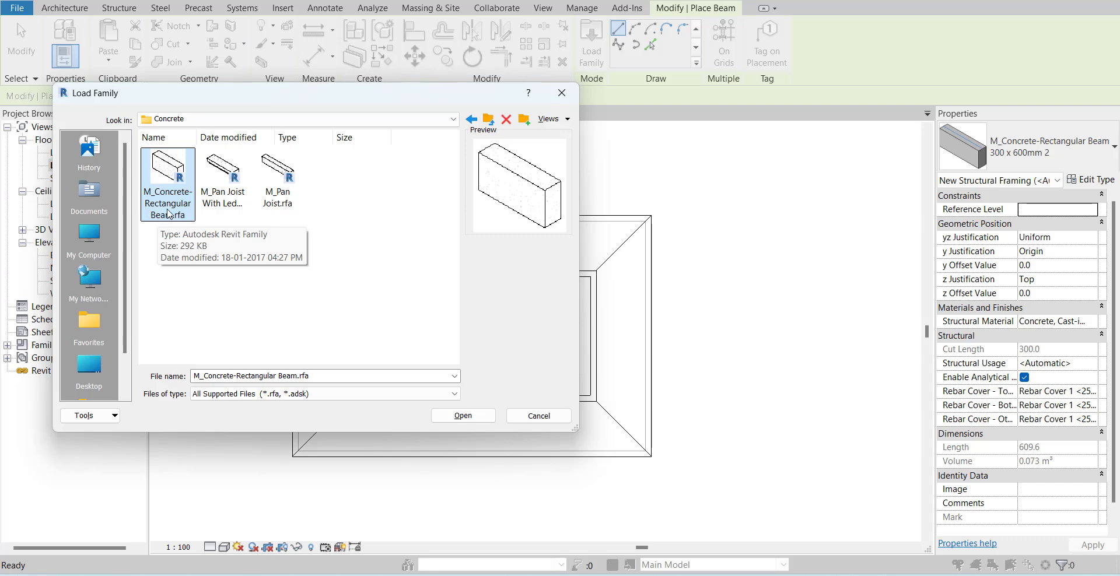
pyautogui.click(477, 417)
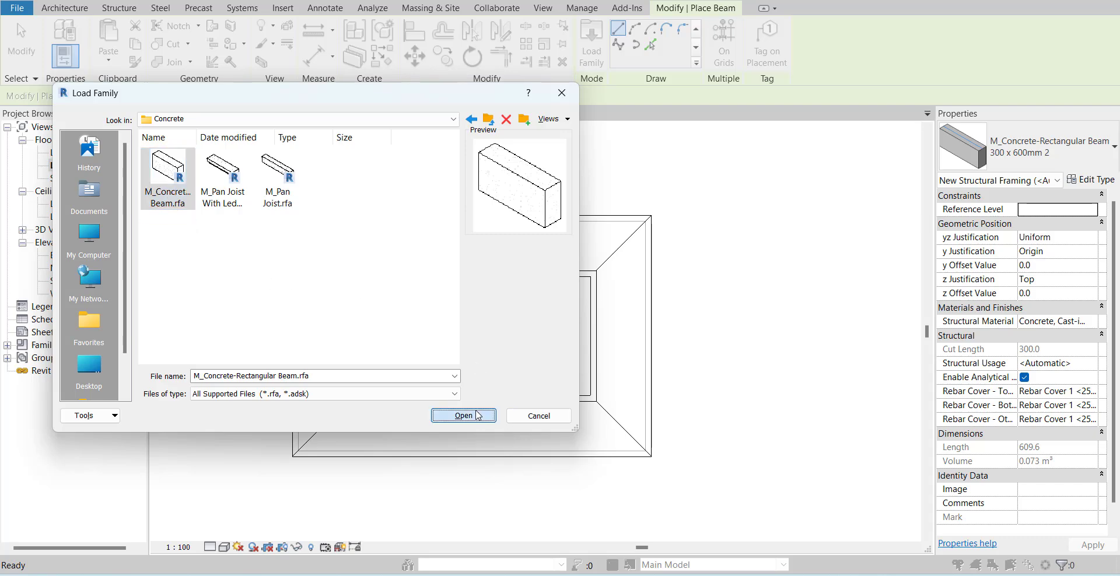
# Duplicate the 300 x 600mm 2 concrete beam type as 300 x 600mm 3.
pyautogui.click(1102, 184)
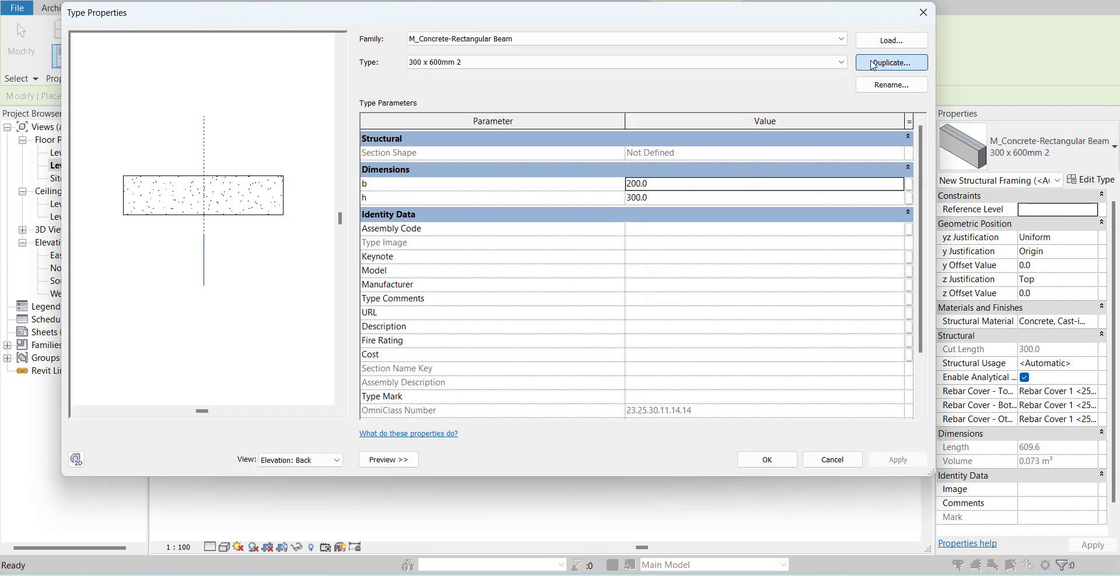
pyautogui.click(892, 62)
pyautogui.click(474, 203)
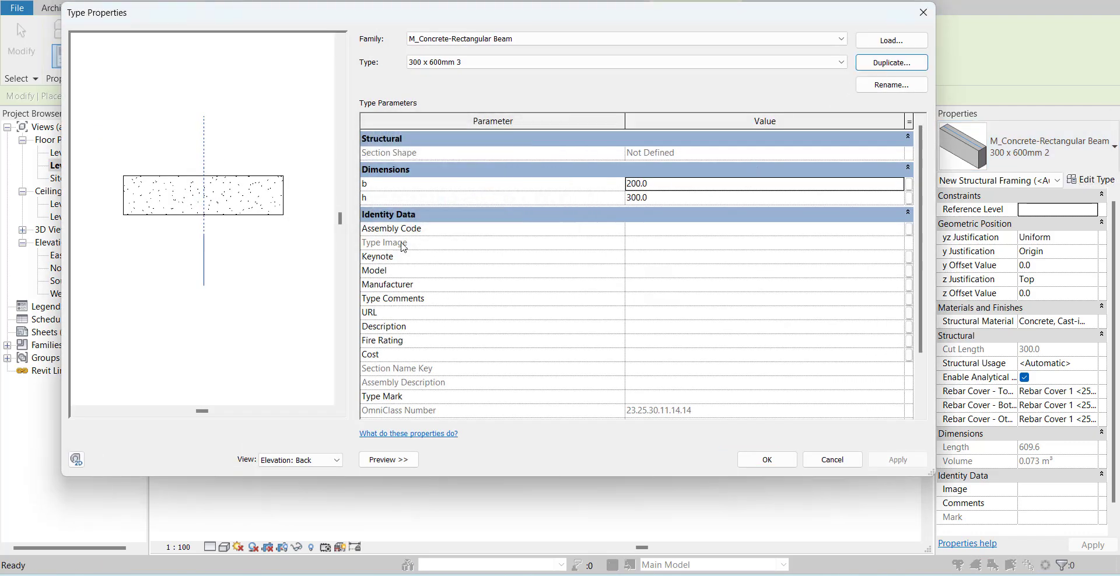
# Switch to the 300 x 600mm concrete beam type and duplicate it as b1.
pyautogui.click(493, 63)
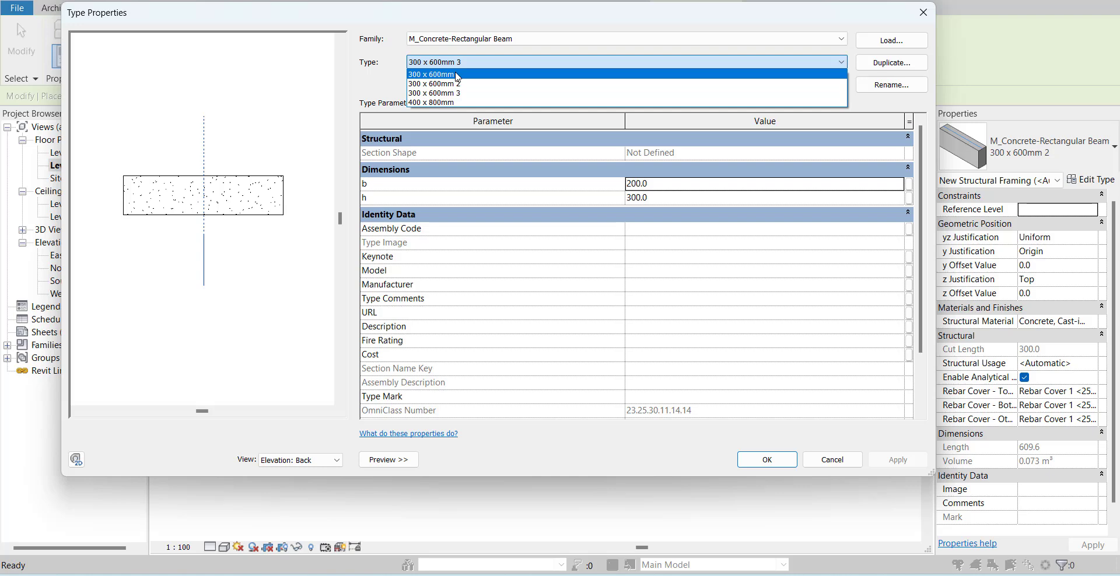
pyautogui.click(457, 75)
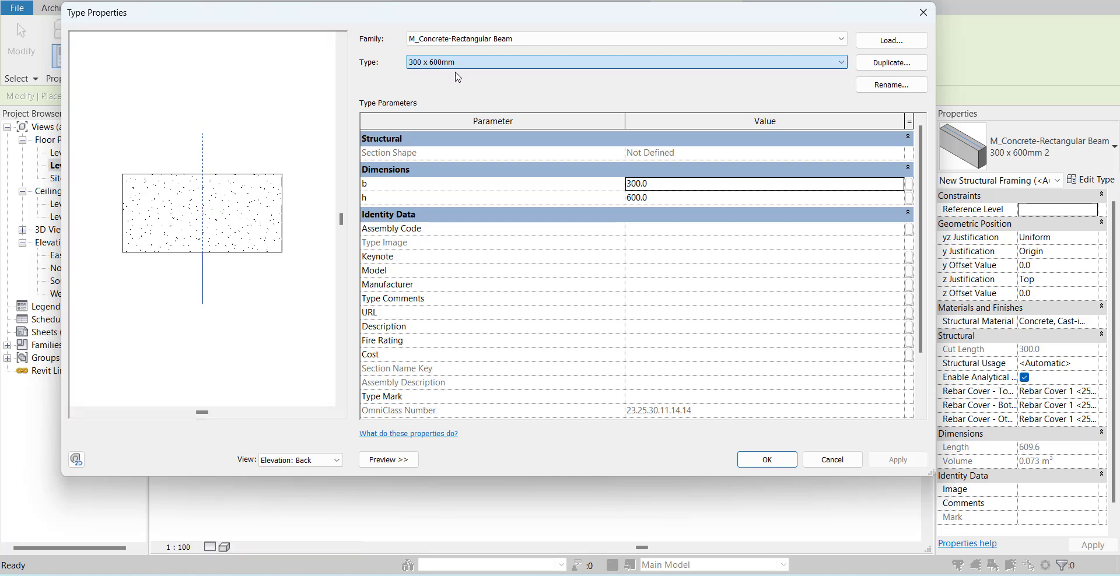
pyautogui.click(890, 64)
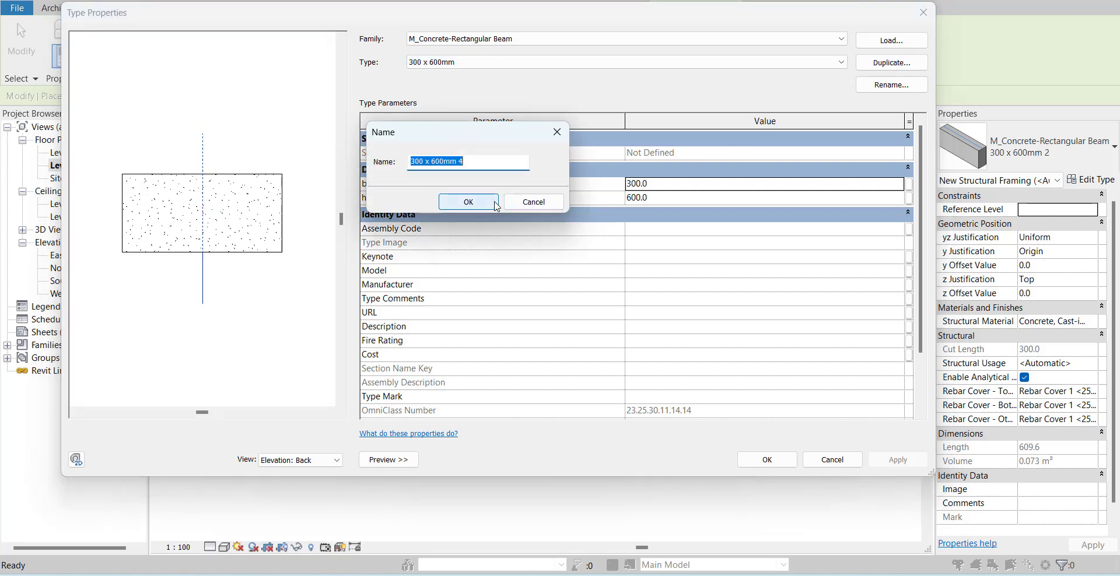
pyautogui.write('b1')
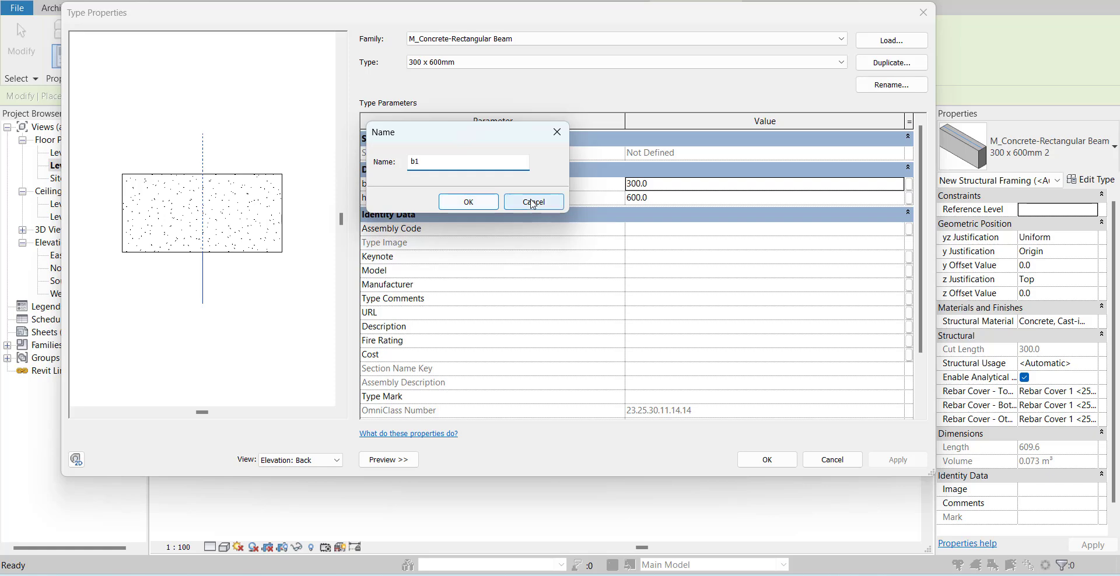
pyautogui.click(473, 203)
# Set beam type b1's dimensions to b 200 and h 300, and apply the type for placement.
pyautogui.click(674, 184)
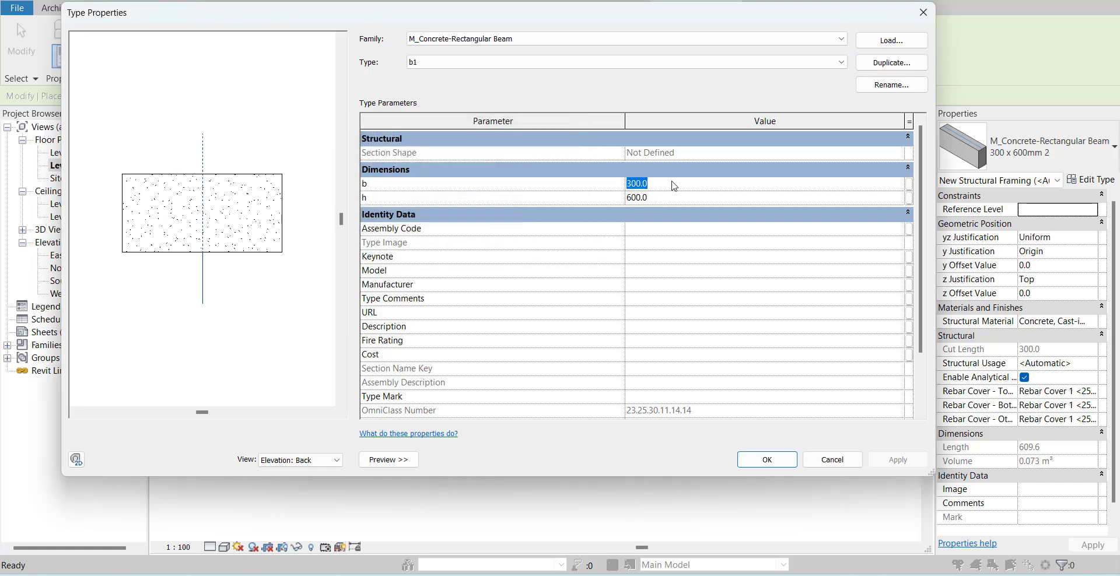
pyautogui.click(677, 201)
pyautogui.click(677, 187)
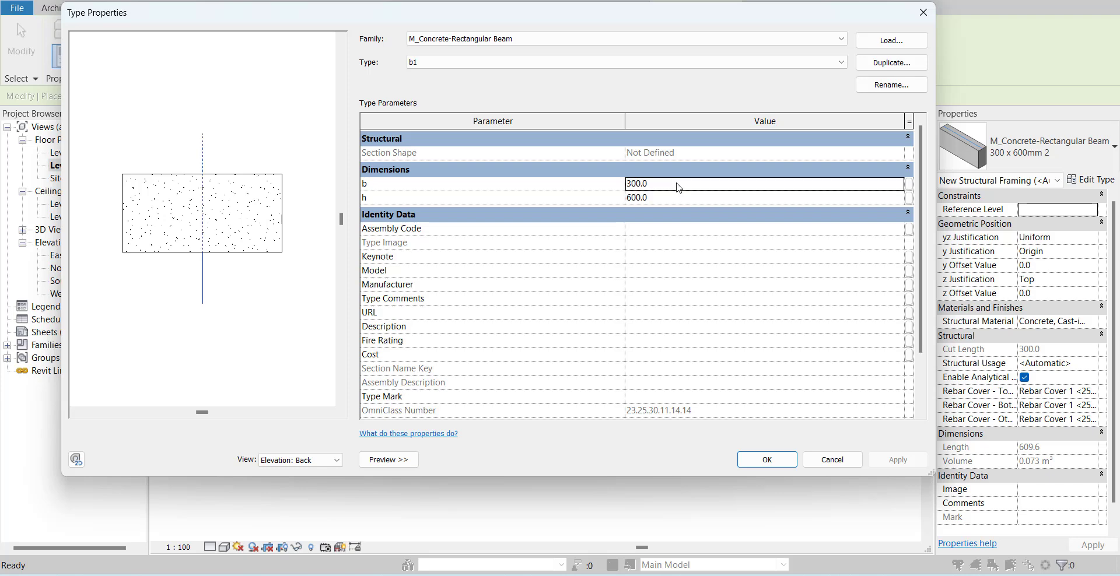
pyautogui.click(679, 198)
pyautogui.click(679, 182)
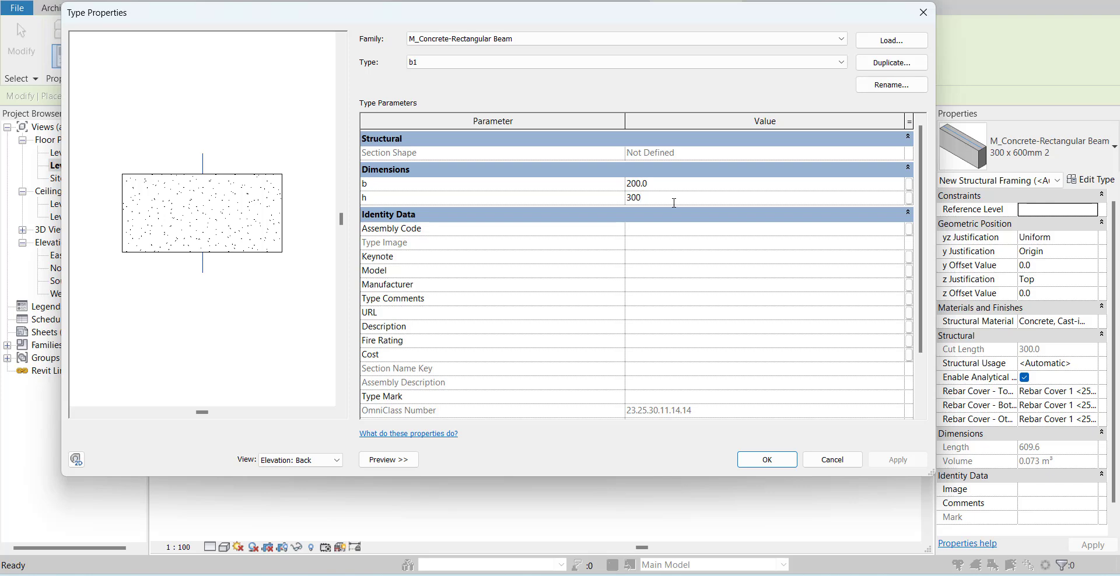
pyautogui.press('Return')
pyautogui.click(659, 188)
pyautogui.click(784, 464)
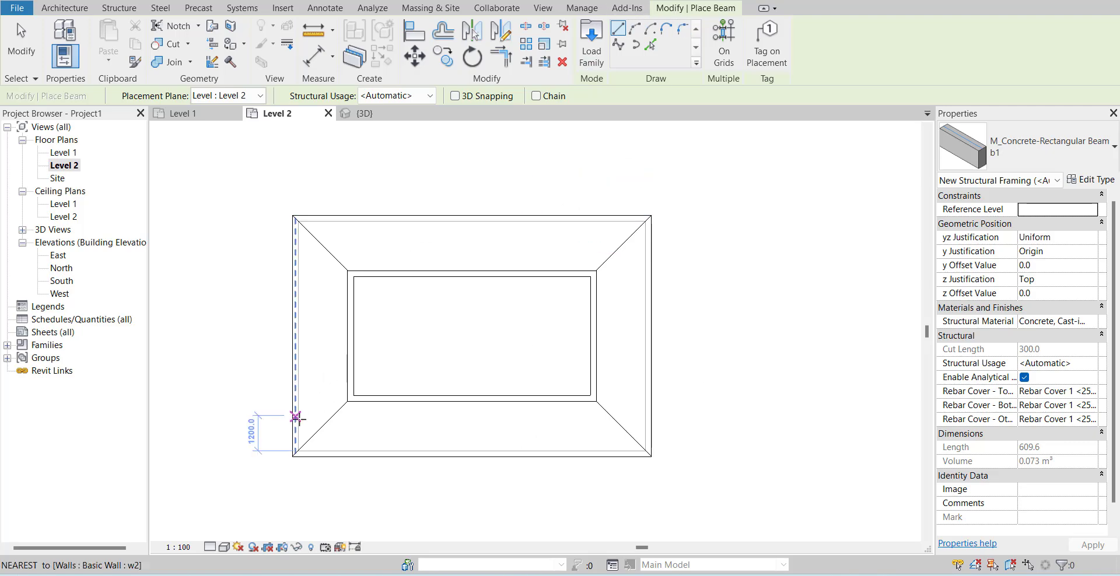
# Place b1 beams on Level 2 along the left and lower w2 walls by picking the walls' reference lines.
pyautogui.scroll(5, 293, 454)
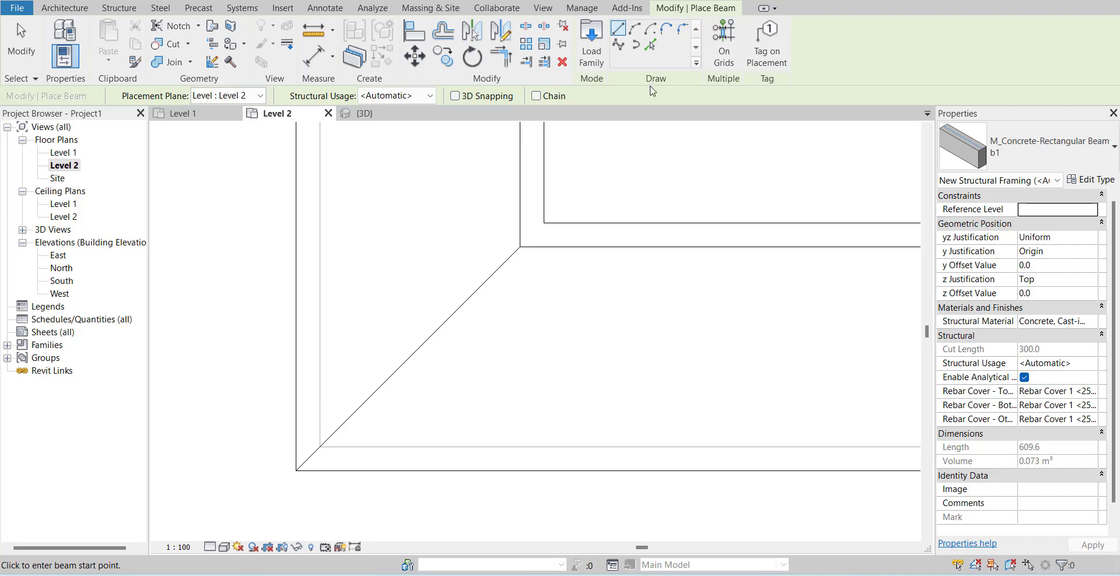
pyautogui.click(651, 46)
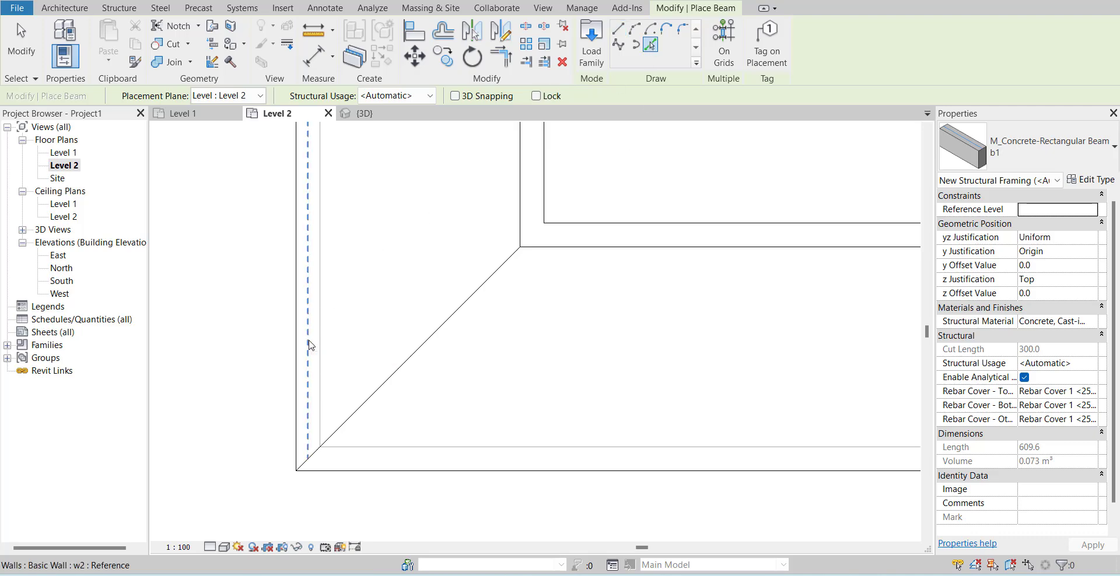
pyautogui.click(310, 345)
pyautogui.scroll(-3, 309, 344)
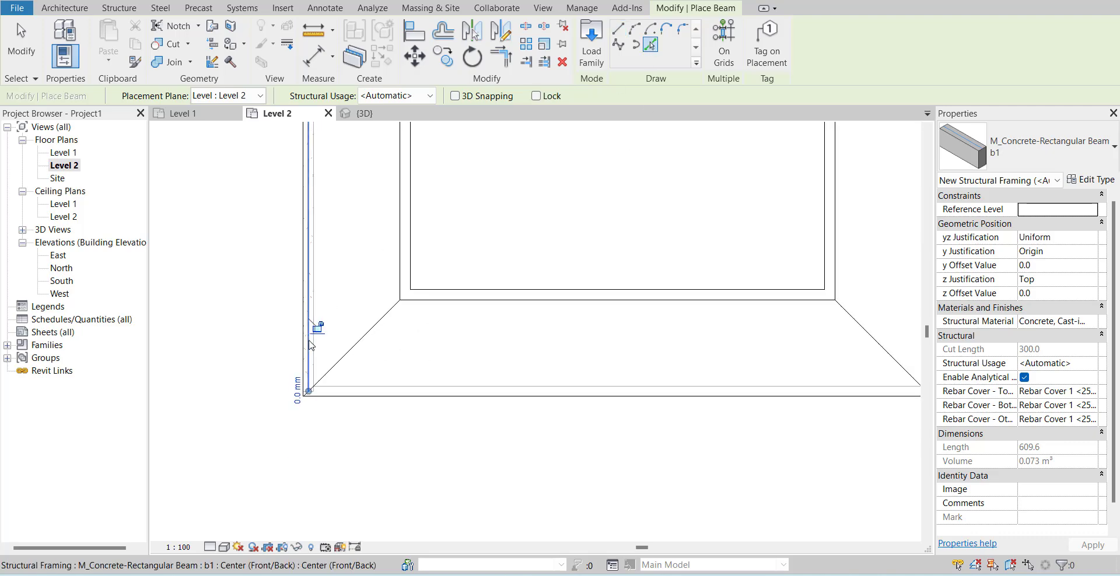
pyautogui.scroll(2, 418, 409)
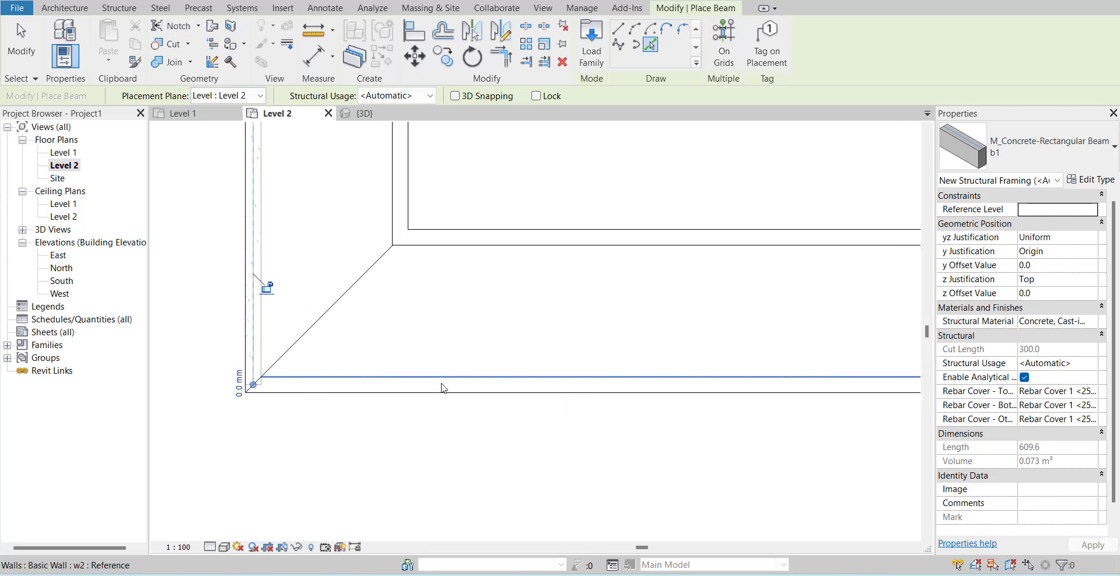
pyautogui.click(444, 385)
pyautogui.scroll(-3, 345, 413)
pyautogui.scroll(4, 715, 365)
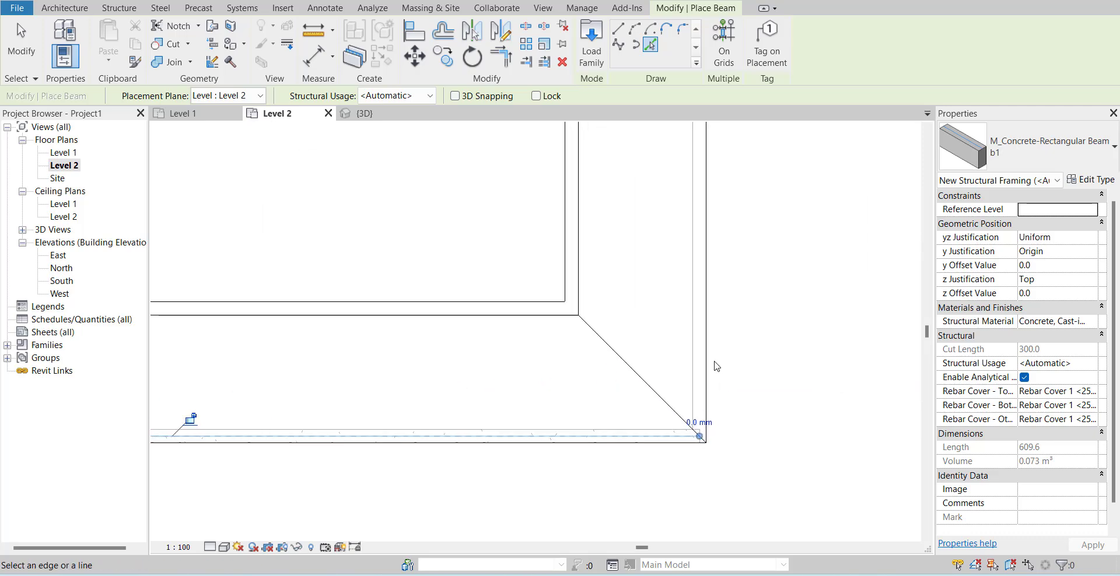
# Place b1 beams along the right and upper w2 walls by picking their reference lines, and end beam placement.
pyautogui.click(690, 373)
pyautogui.scroll(-3, 657, 470)
pyautogui.scroll(-2, 659, 474)
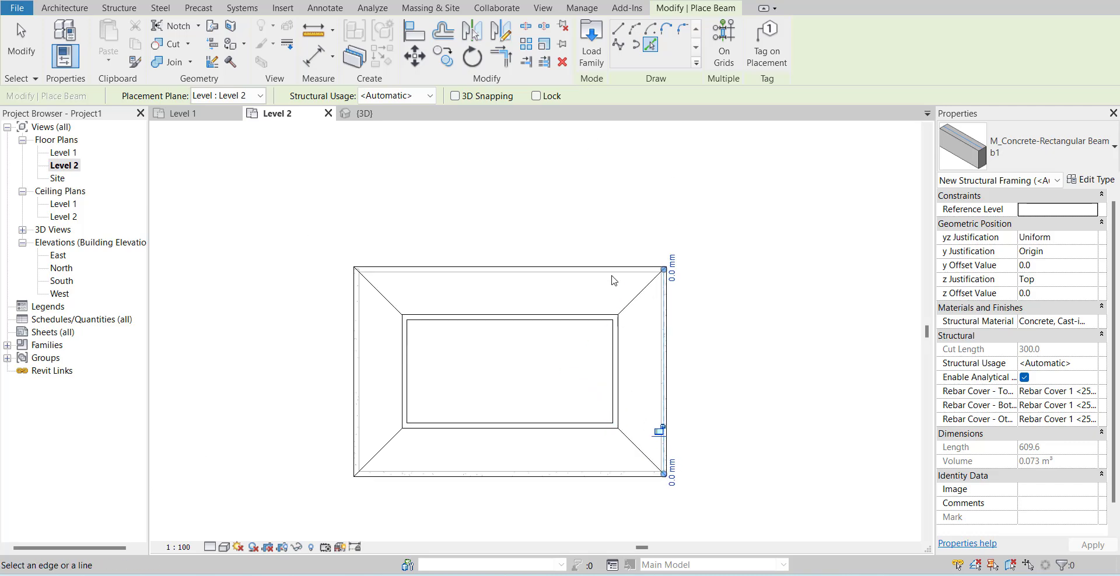
pyautogui.scroll(5, 677, 245)
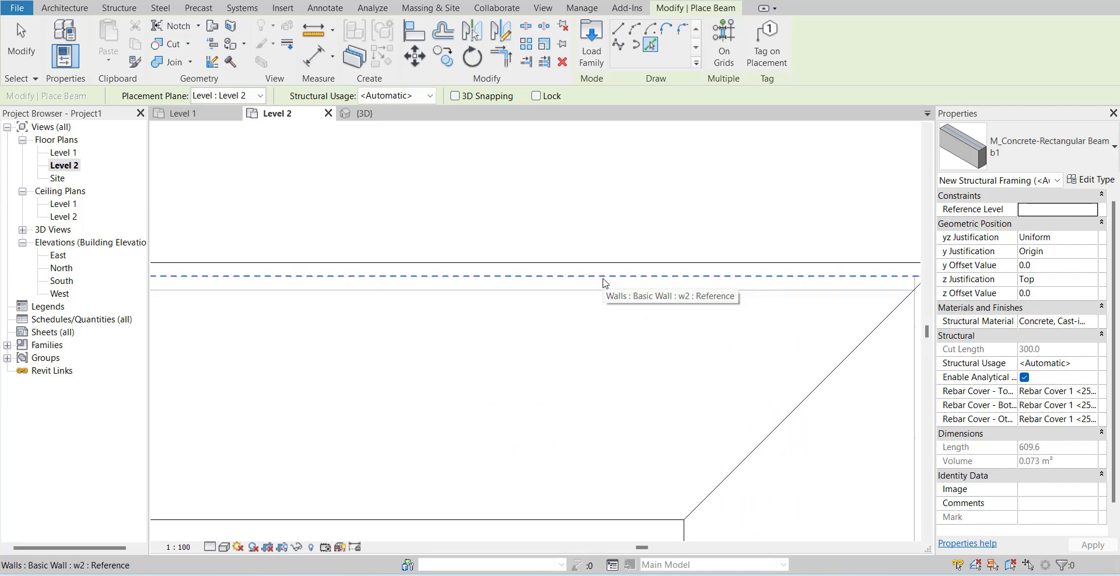
pyautogui.click(604, 284)
pyautogui.scroll(-3, 605, 284)
pyautogui.press('Escape')
pyautogui.press('Escape')
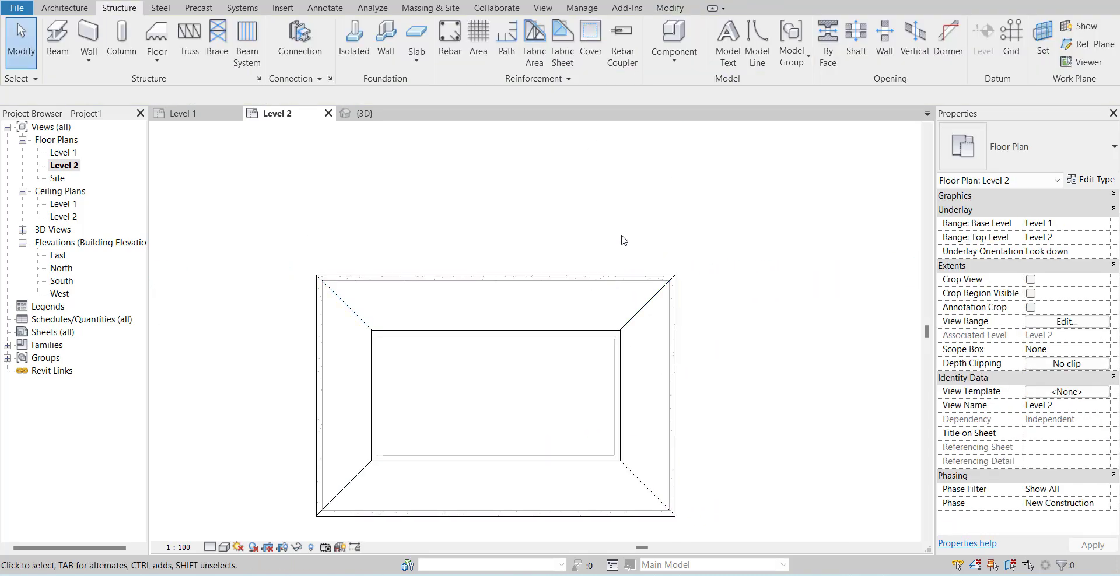
# In the 3D view, select all four b1 beams together and set their z Justification to Bottom.
pyautogui.click(365, 113)
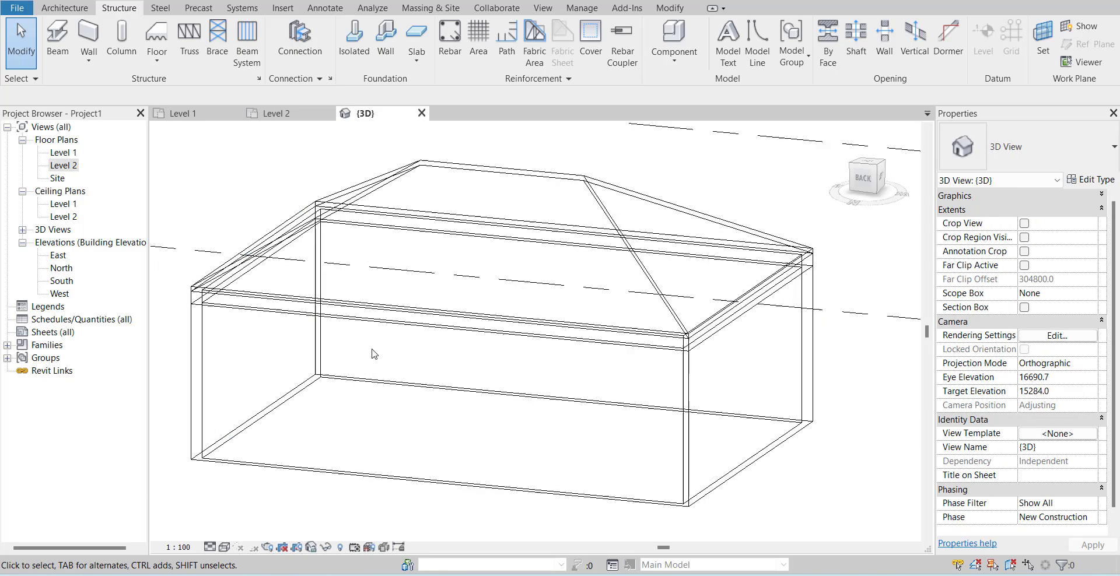
pyautogui.scroll(5, 425, 308)
pyautogui.click(429, 304)
pyautogui.scroll(-5, 430, 305)
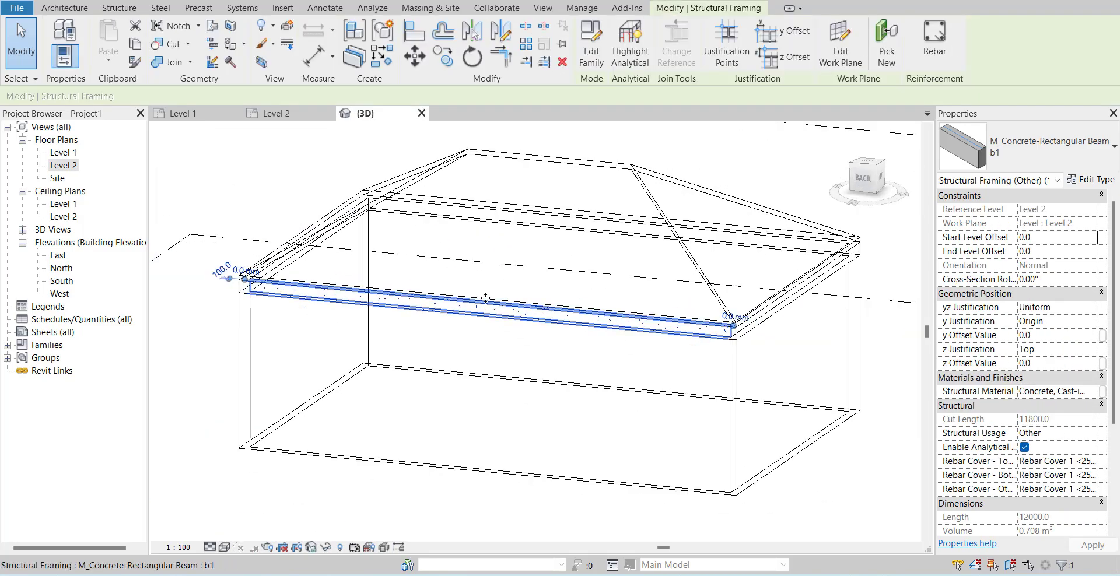
pyautogui.click(299, 175)
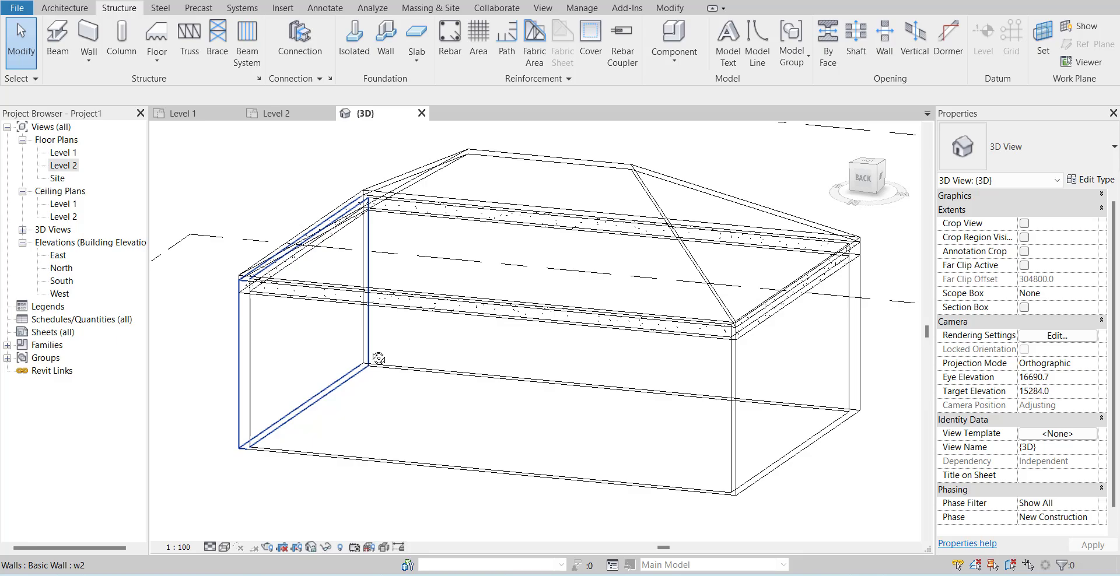
pyautogui.keyDown('shift'); pyautogui.moveTo(379, 359); pyautogui.dragTo(373, 309, button='middle'); pyautogui.keyUp('shift')
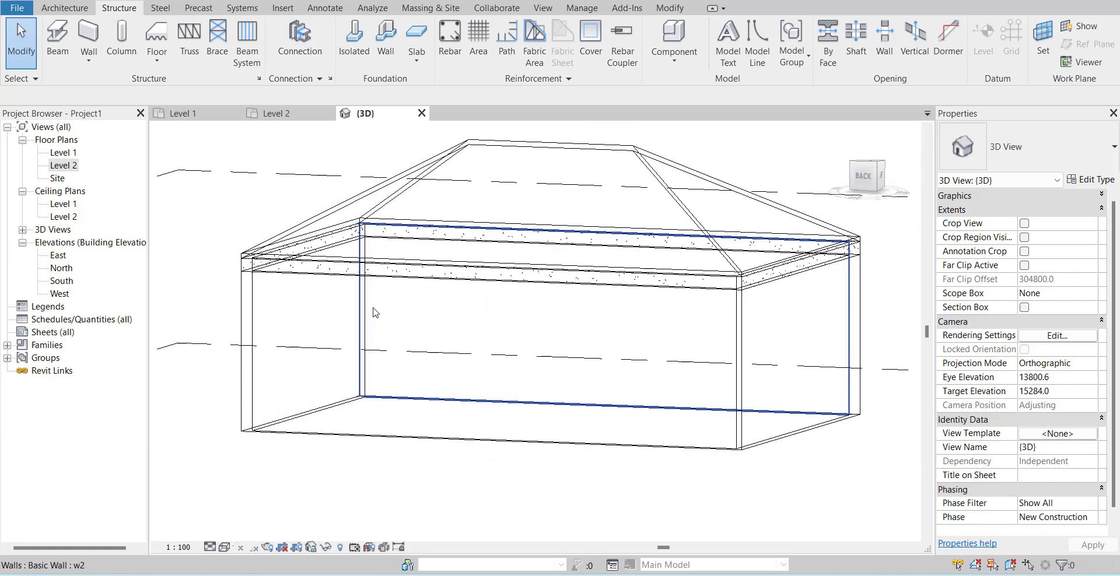
pyautogui.press('Tab')
pyautogui.click(431, 284)
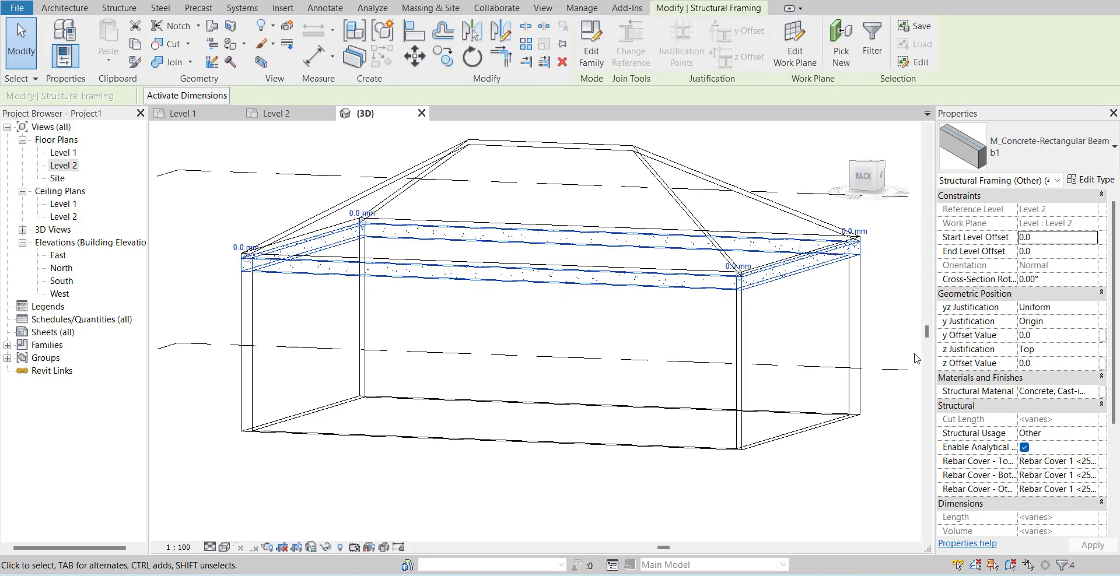
pyautogui.click(1095, 350)
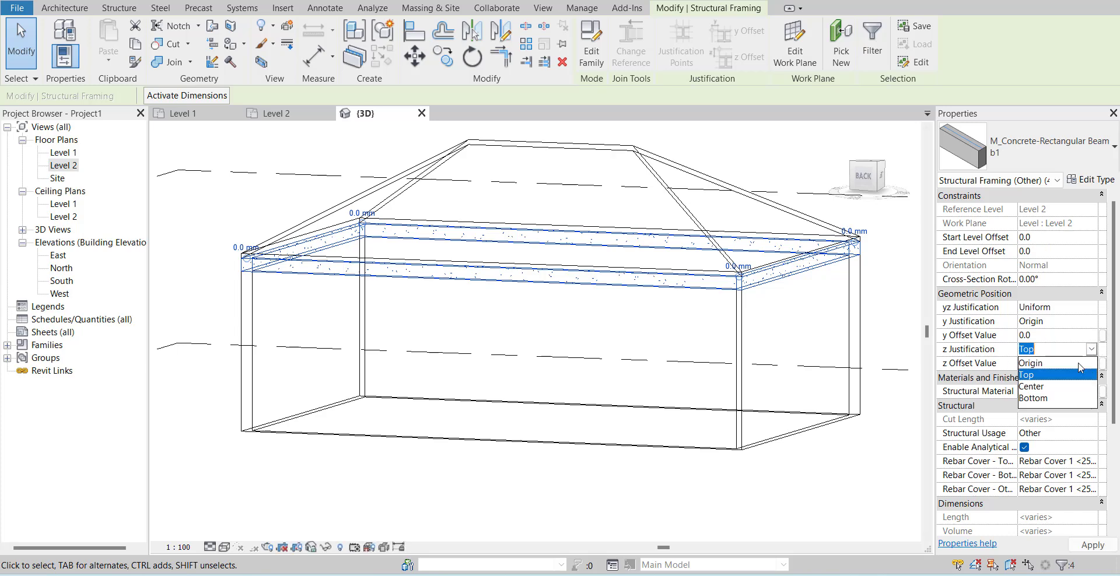
pyautogui.click(1044, 398)
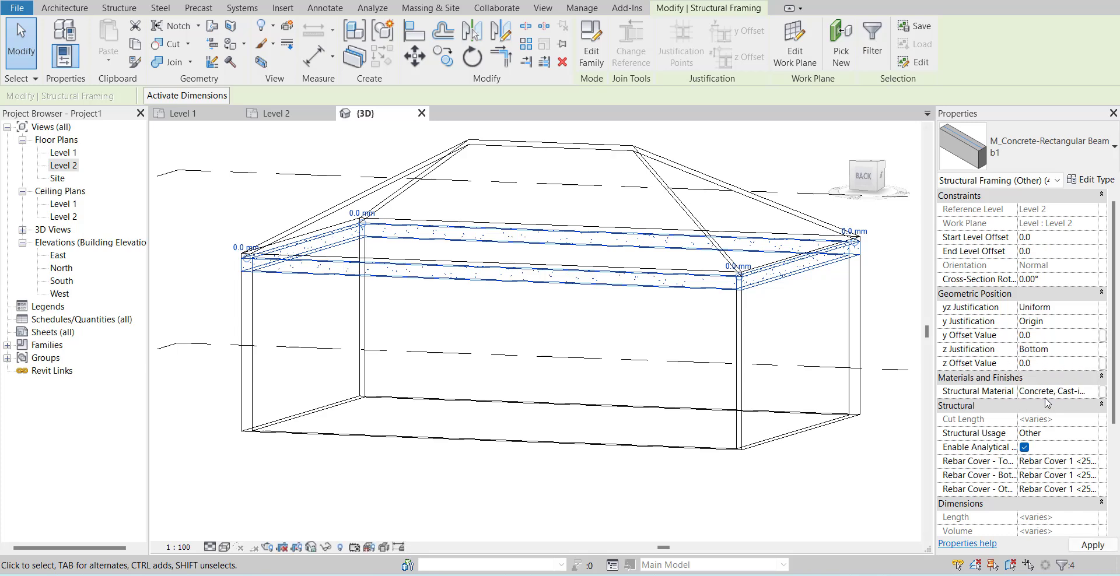
pyautogui.click(895, 253)
# Switch the 3D view to shaded display to show the raised beams against the roof.
pyautogui.scroll(8, 570, 238)
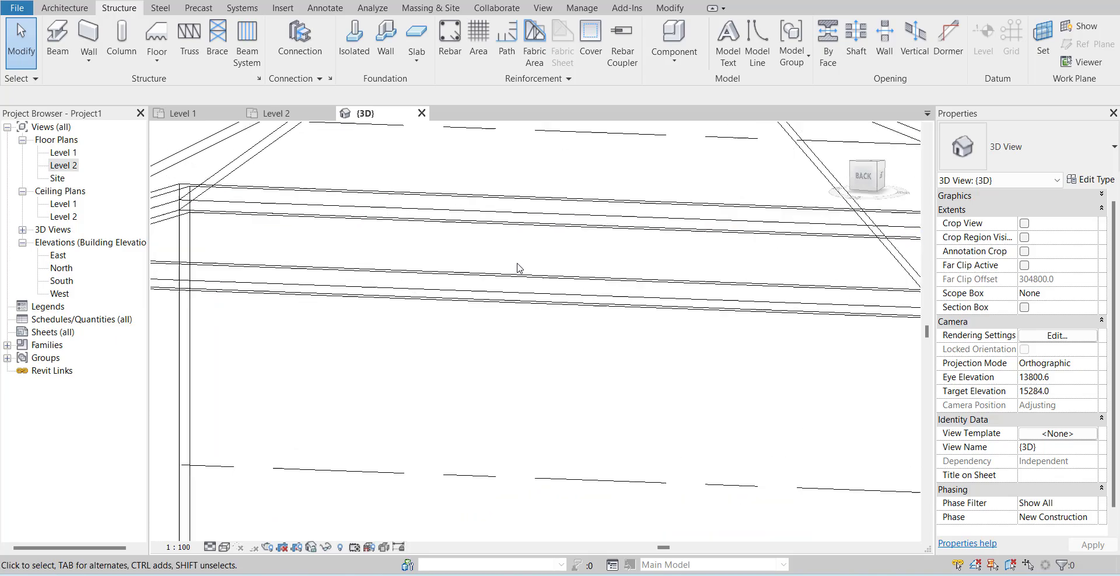
pyautogui.click(516, 292)
pyautogui.scroll(-5, 517, 290)
pyautogui.moveTo(518, 290)
pyautogui.keyDown('shift'); pyautogui.mouseDown(button='middle')
pyautogui.moveTo(380, 375)
pyautogui.moveTo(453, 303)
pyautogui.moveTo(360, 395)
pyautogui.mouseUp(button='middle'); pyautogui.keyUp('shift')
pyautogui.press('s')
pyautogui.press('d')
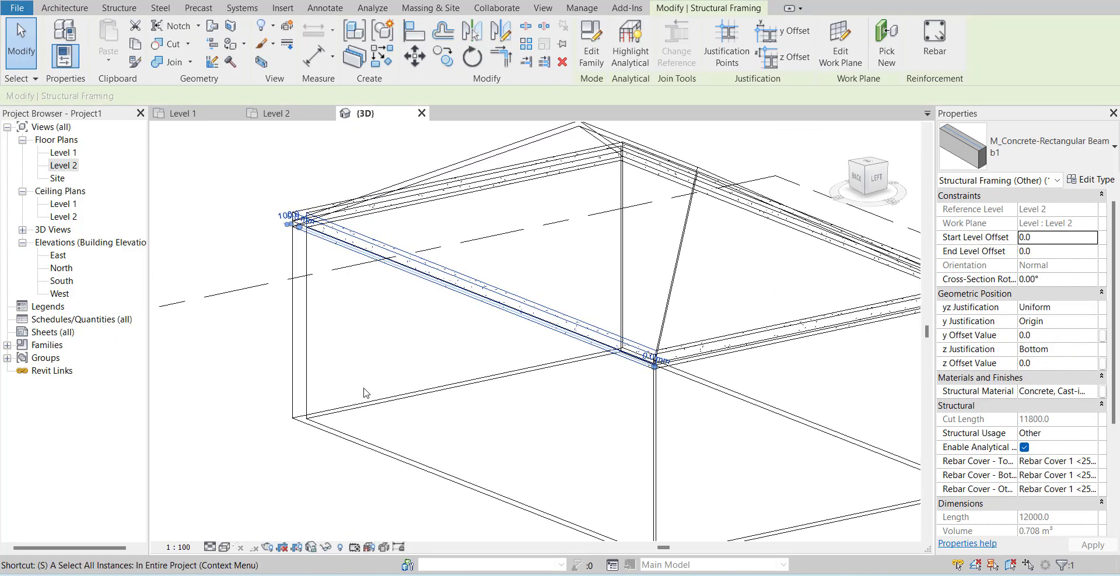
pyautogui.scroll(2, 521, 362)
pyautogui.scroll(-4, 453, 330)
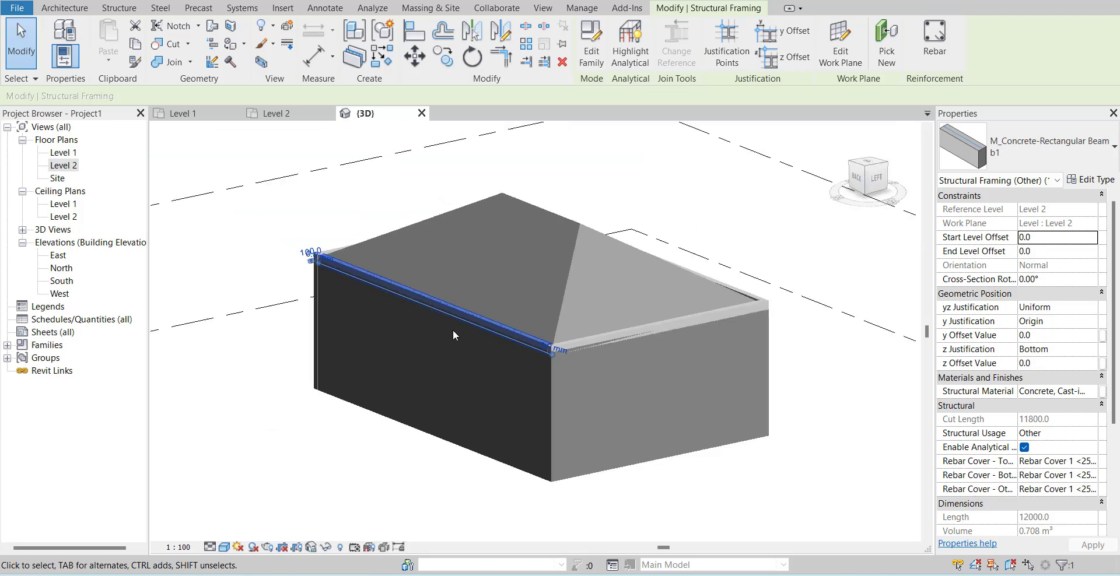
pyautogui.click(816, 212)
pyautogui.keyDown('shift'); pyautogui.moveTo(720, 320); pyautogui.dragTo(576, 268, button='middle'); pyautogui.keyUp('shift')
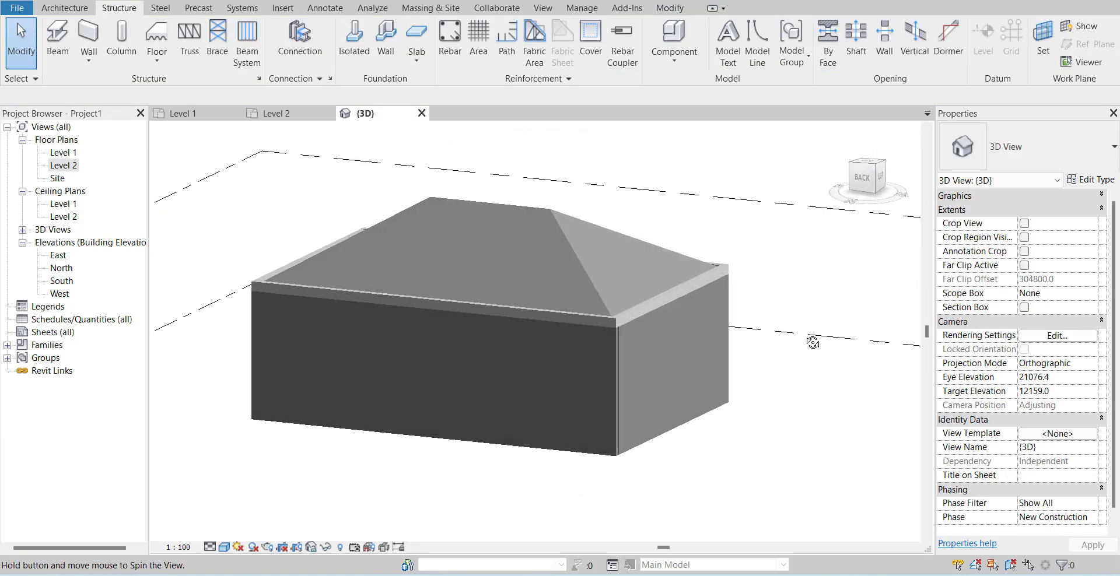
# Examine the b1 beams around the roof edge from several sides, checking how they meet at the corners and the roof.
pyautogui.scroll(3, 577, 266)
pyautogui.scroll(5, 551, 380)
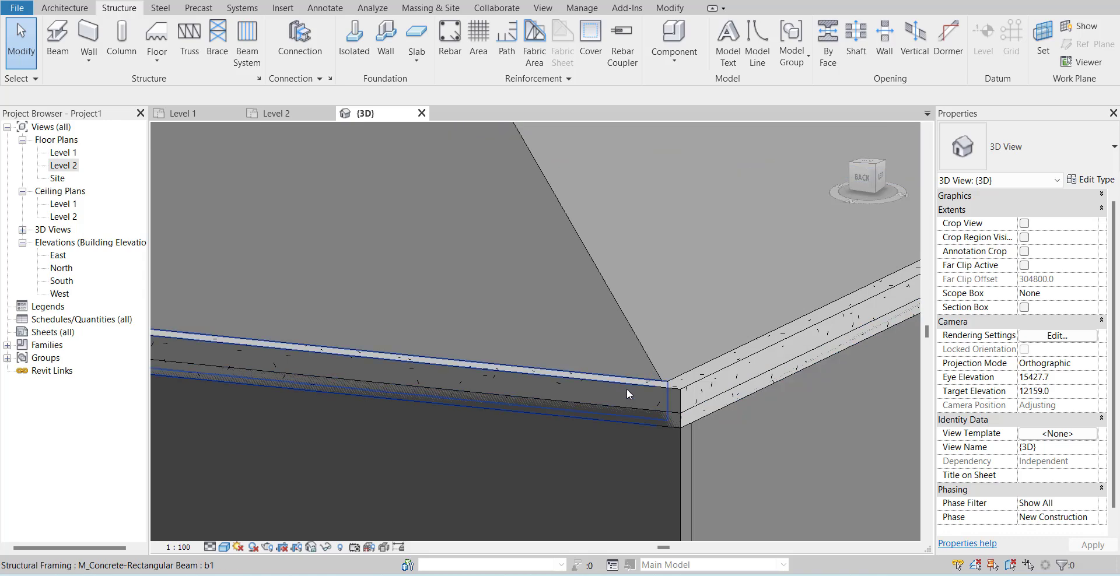
pyautogui.click(583, 385)
pyautogui.scroll(-3, 642, 397)
pyautogui.scroll(4, 638, 393)
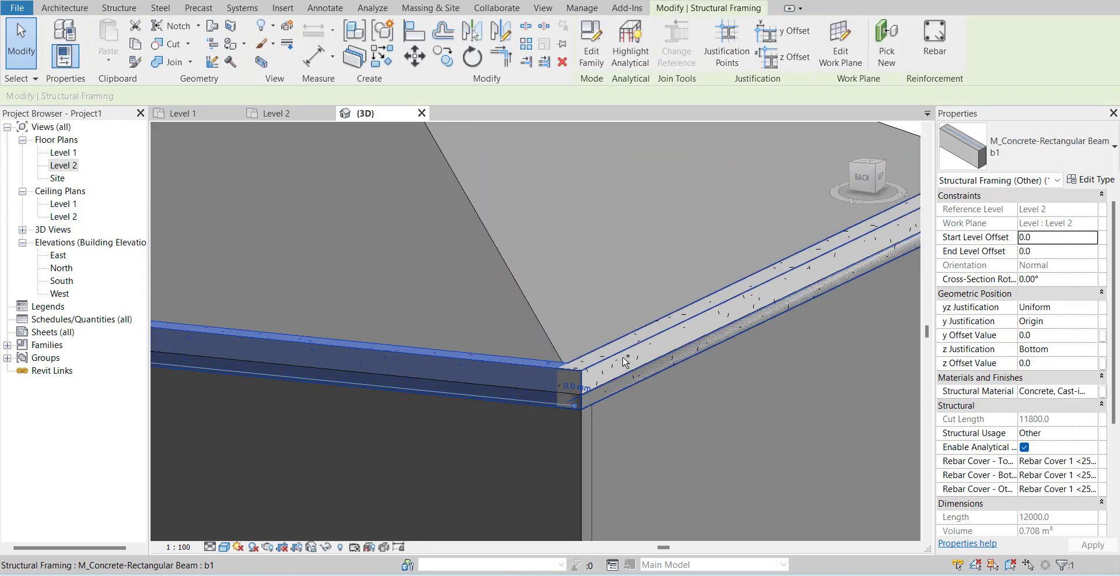
pyautogui.keyDown('ctrl'); pyautogui.click(623, 356); pyautogui.keyUp('ctrl')
pyautogui.scroll(-3, 623, 356)
pyautogui.keyDown('shift'); pyautogui.moveTo(655, 351); pyautogui.dragTo(383, 380, button='middle'); pyautogui.keyUp('shift')
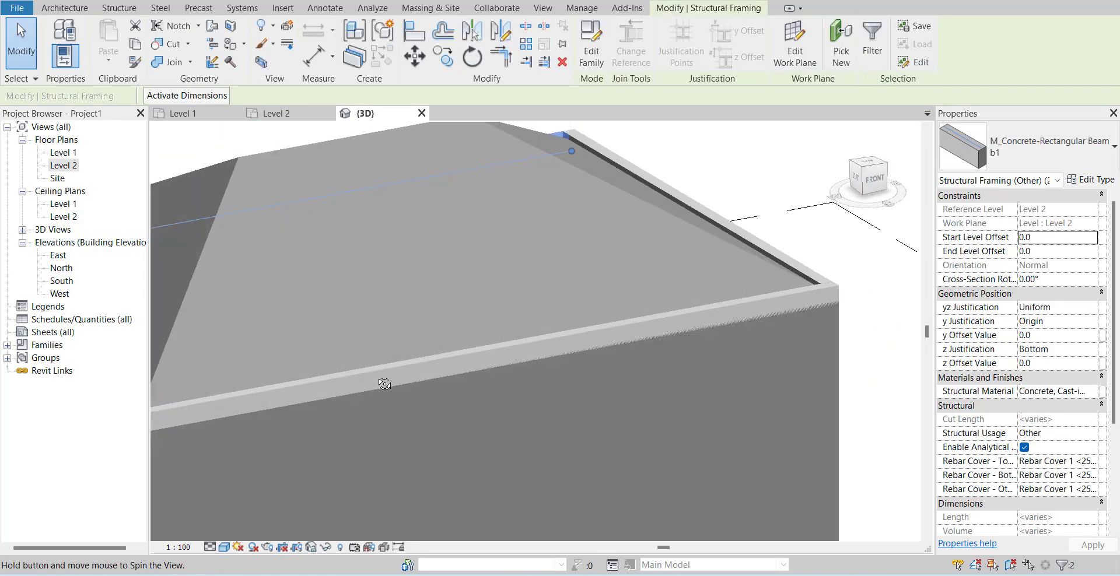
pyautogui.click(464, 366)
pyautogui.scroll(-4, 664, 329)
pyautogui.keyDown('shift'); pyautogui.moveTo(664, 329); pyautogui.dragTo(496, 283, button='middle'); pyautogui.keyUp('shift')
pyautogui.scroll(-2, 656, 345)
pyautogui.press('Escape')
# Set the r1 roof's base offset from Level 2 to 200.
pyautogui.click(565, 265)
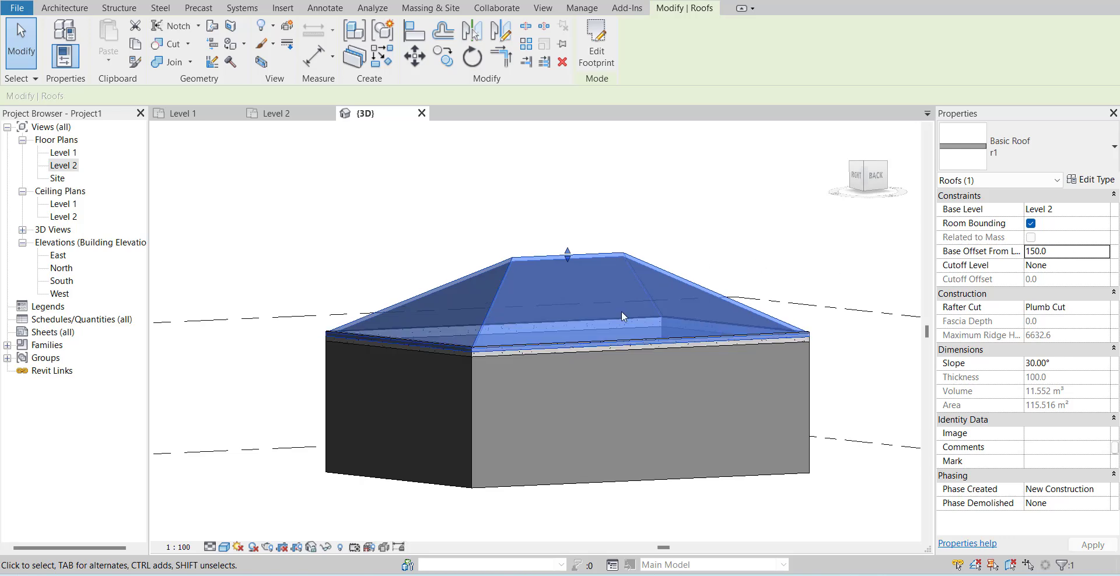
pyautogui.scroll(1, 621, 311)
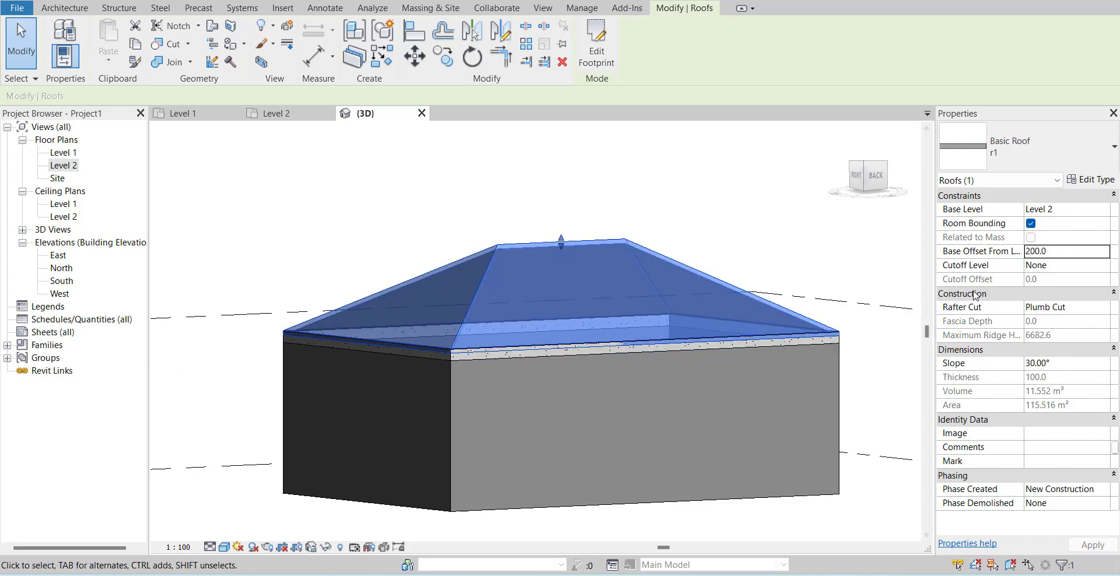
pyautogui.scroll(4, 503, 329)
pyautogui.scroll(-5, 393, 397)
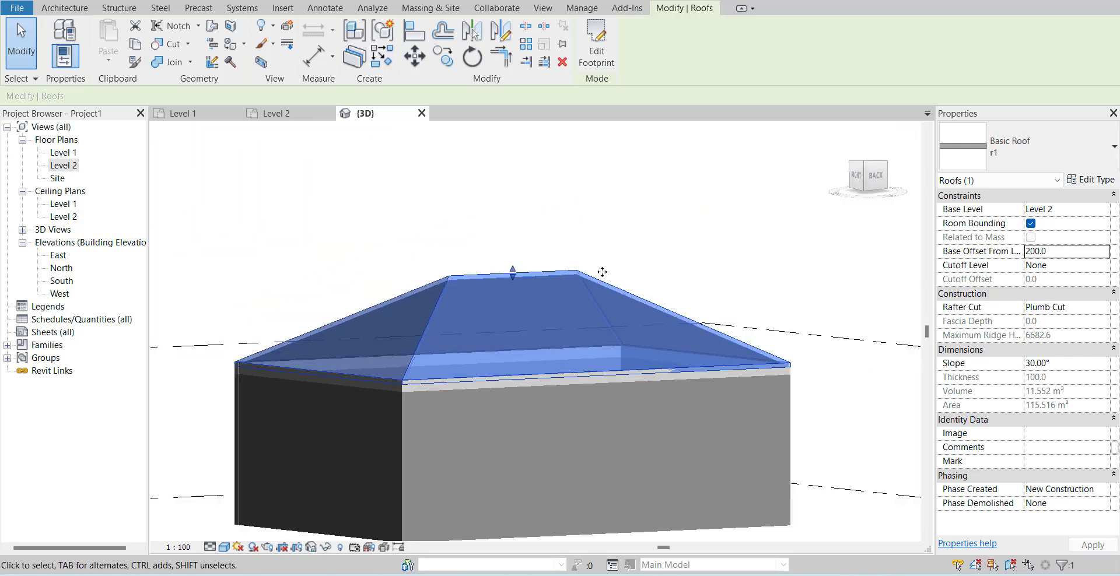
pyautogui.press('Escape')
# Check the raised r1 roof against the beams and switch the 3D view to wireframe display.
pyautogui.keyDown('shift'); pyautogui.moveTo(645, 436); pyautogui.dragTo(509, 475, button='middle'); pyautogui.keyUp('shift')
pyautogui.scroll(3, 563, 282)
pyautogui.scroll(-3, 638, 294)
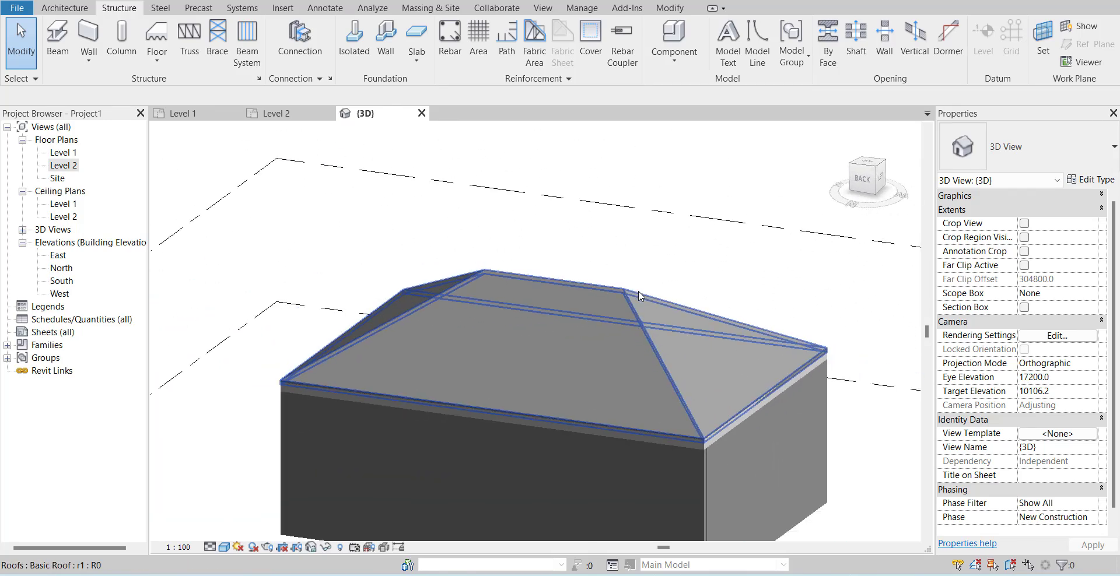
pyautogui.moveTo(627, 330)
pyautogui.keyDown('shift'); pyautogui.mouseDown(button='middle')
pyautogui.moveTo(604, 359)
pyautogui.moveTo(577, 264)
pyautogui.moveTo(646, 306)
pyautogui.moveTo(655, 333)
pyautogui.moveTo(620, 333)
pyautogui.mouseUp(button='middle'); pyautogui.keyUp('shift')
pyautogui.scroll(2, 615, 323)
pyautogui.click(627, 266)
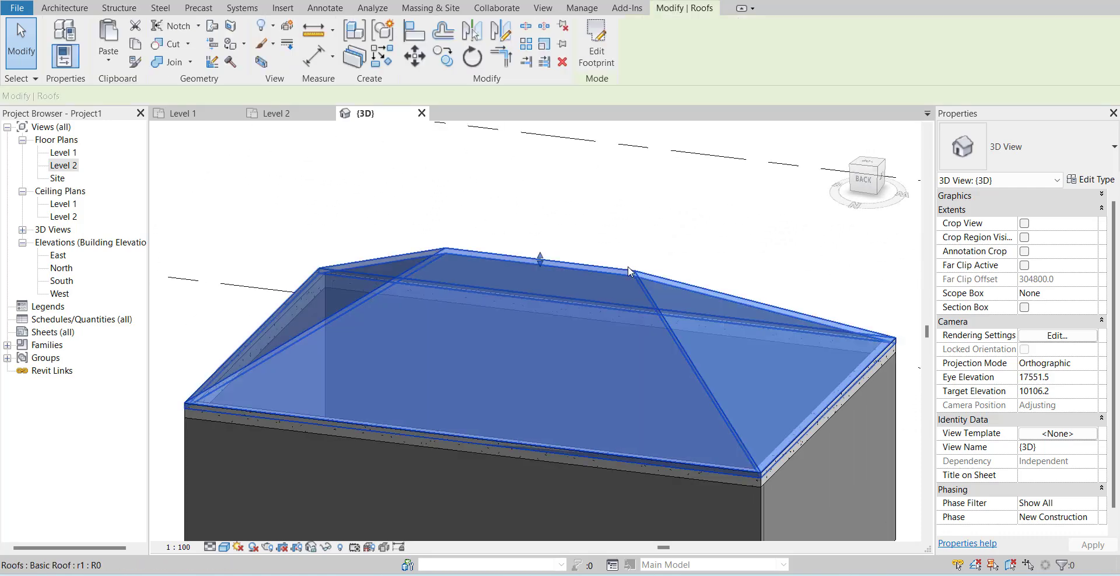
pyautogui.press('Escape')
pyautogui.click(586, 263)
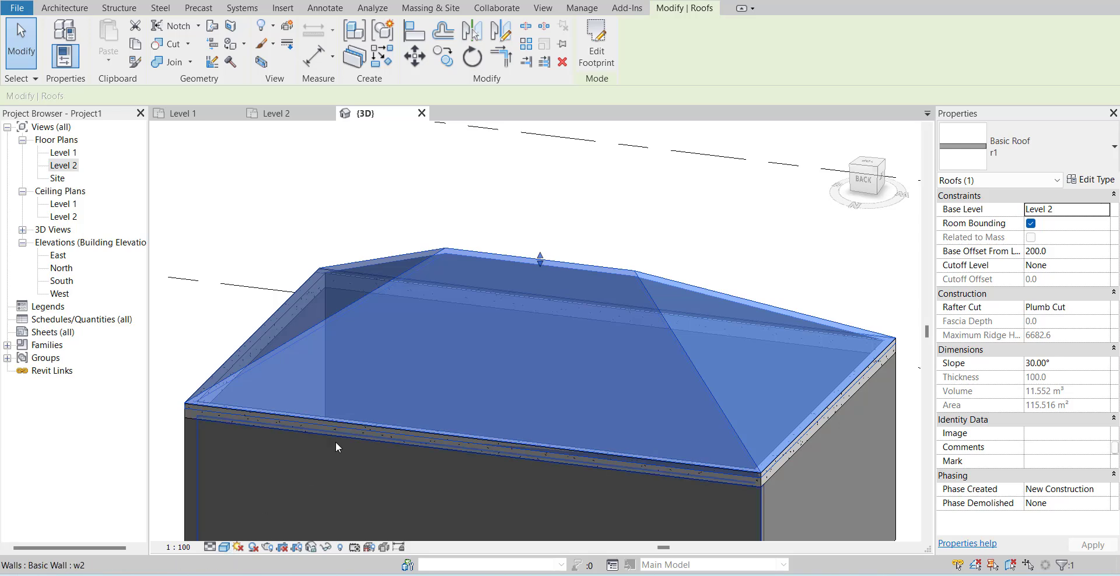
pyautogui.press('w')
pyautogui.press('f')
pyautogui.click(673, 248)
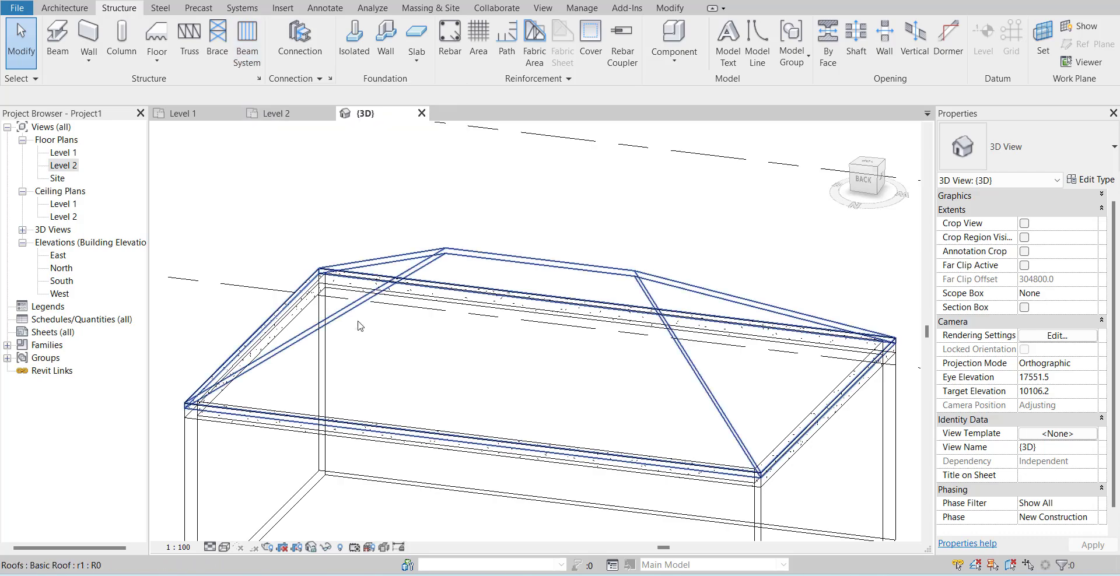
# Start a beam system sketch and set its work plane to the underside of a long r1 roof slope.
pyautogui.keyDown('shift'); pyautogui.moveTo(458, 362); pyautogui.dragTo(401, 460, button='middle'); pyautogui.keyUp('shift')
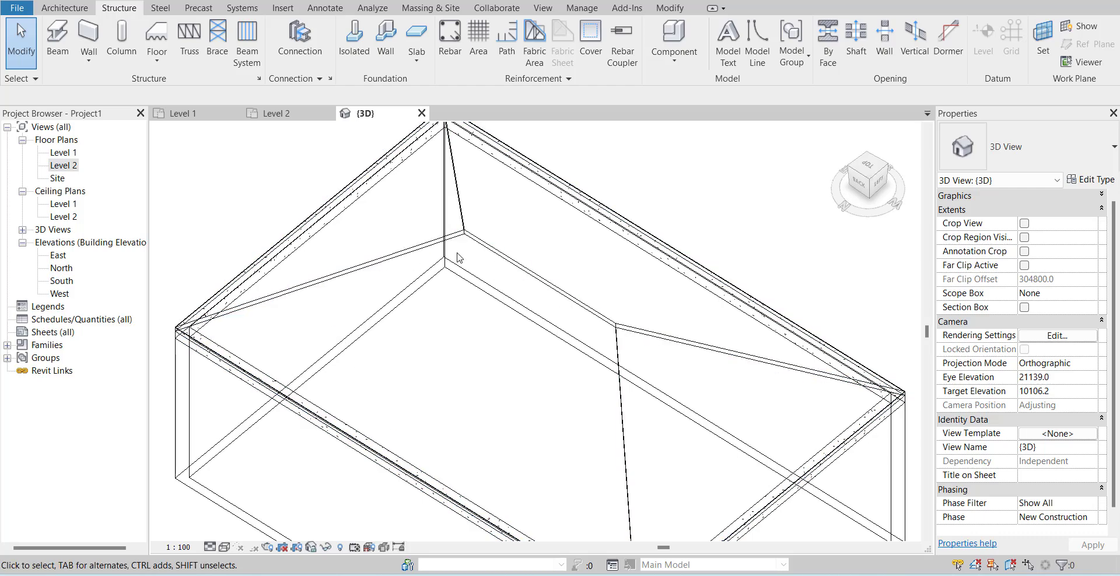
pyautogui.scroll(-2, 464, 277)
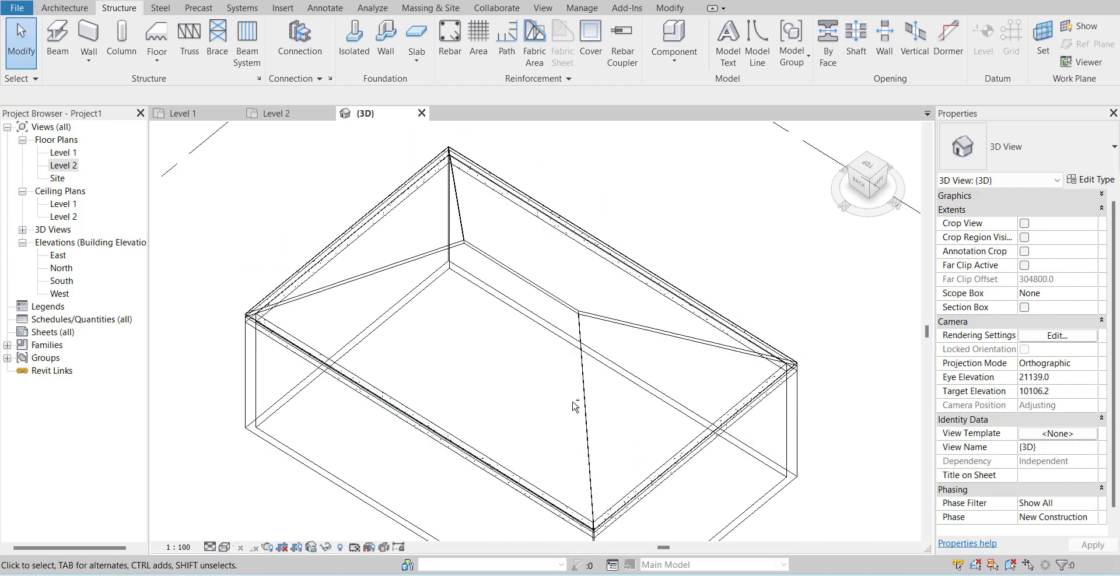
pyautogui.keyDown('shift'); pyautogui.moveTo(574, 406); pyautogui.dragTo(555, 309, button='middle'); pyautogui.keyUp('shift')
pyautogui.scroll(2, 554, 309)
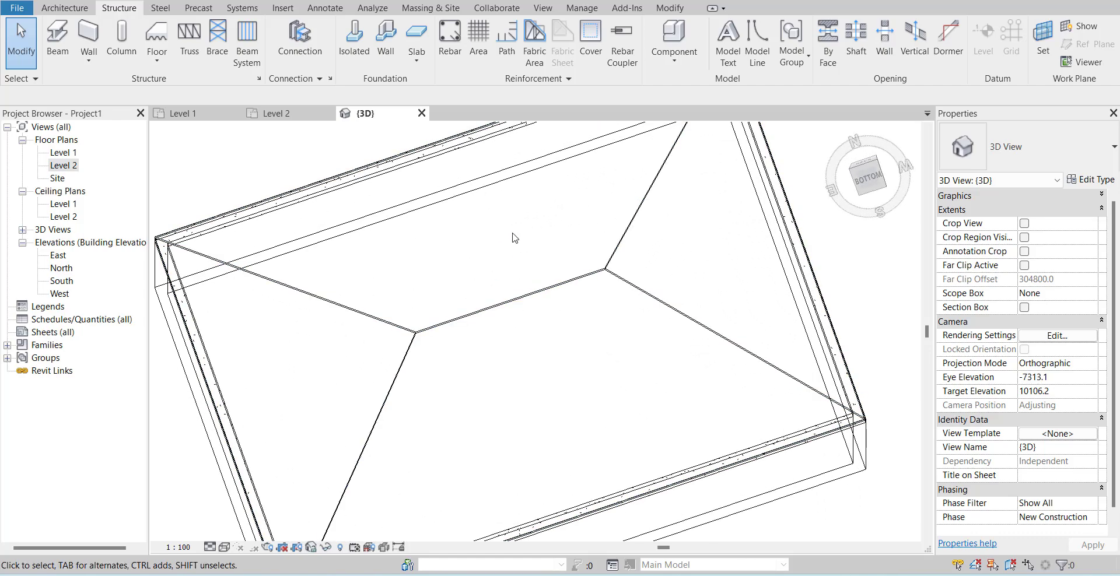
pyautogui.keyDown('shift'); pyautogui.moveTo(478, 380); pyautogui.dragTo(511, 379, button='middle'); pyautogui.keyUp('shift')
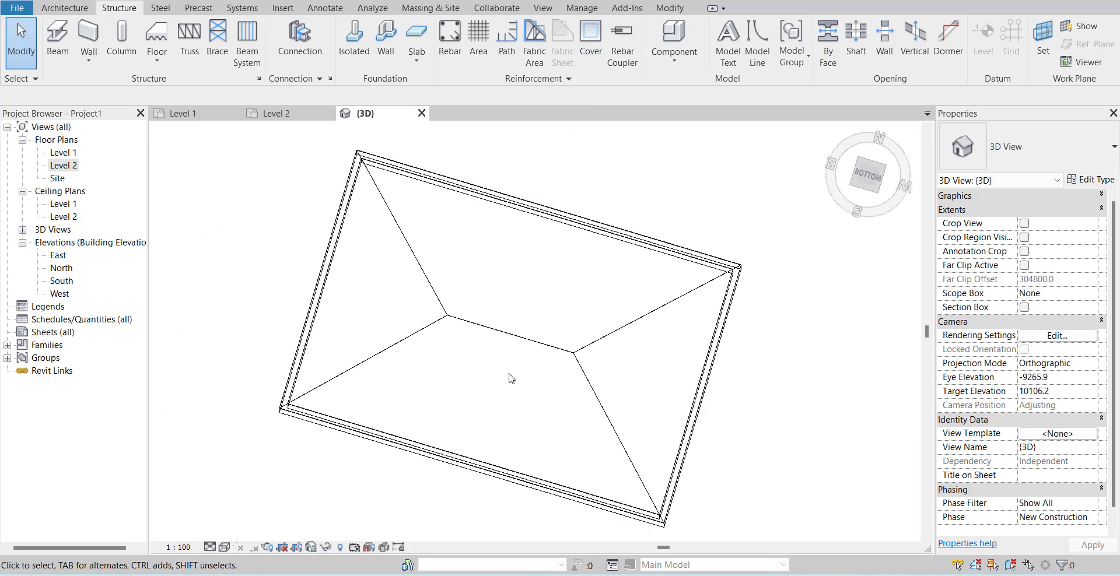
pyautogui.keyDown('shift'); pyautogui.moveTo(568, 279); pyautogui.dragTo(470, 209, button='middle'); pyautogui.keyUp('shift')
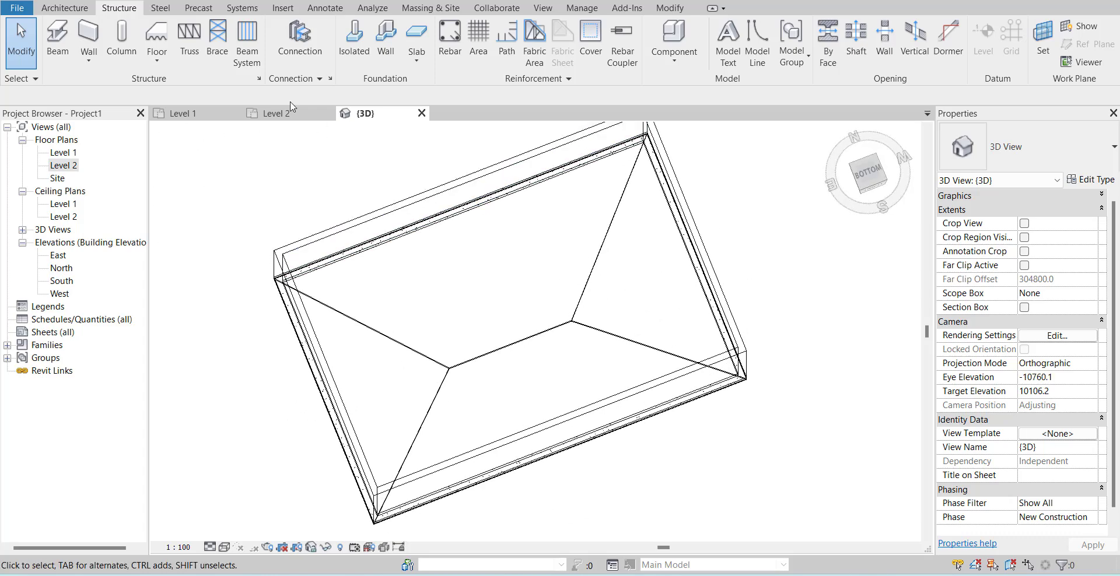
pyautogui.click(251, 60)
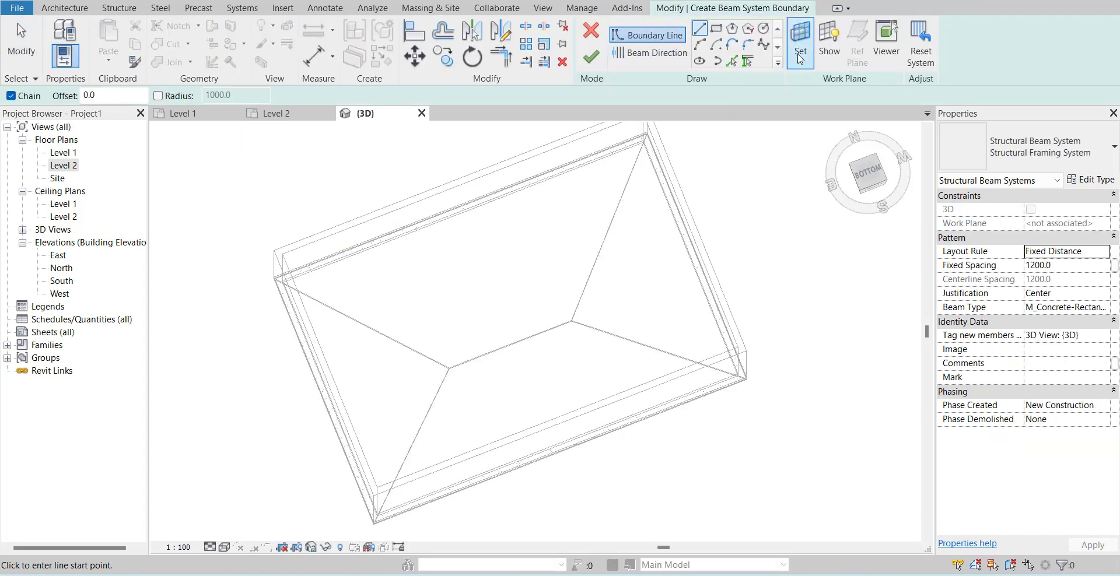
pyautogui.click(798, 55)
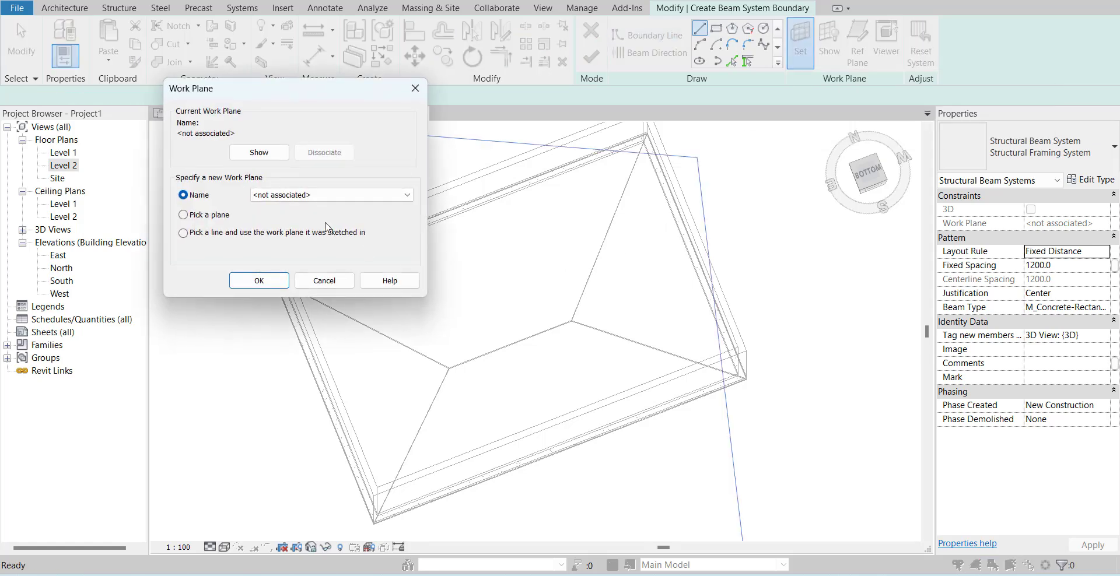
pyautogui.click(259, 281)
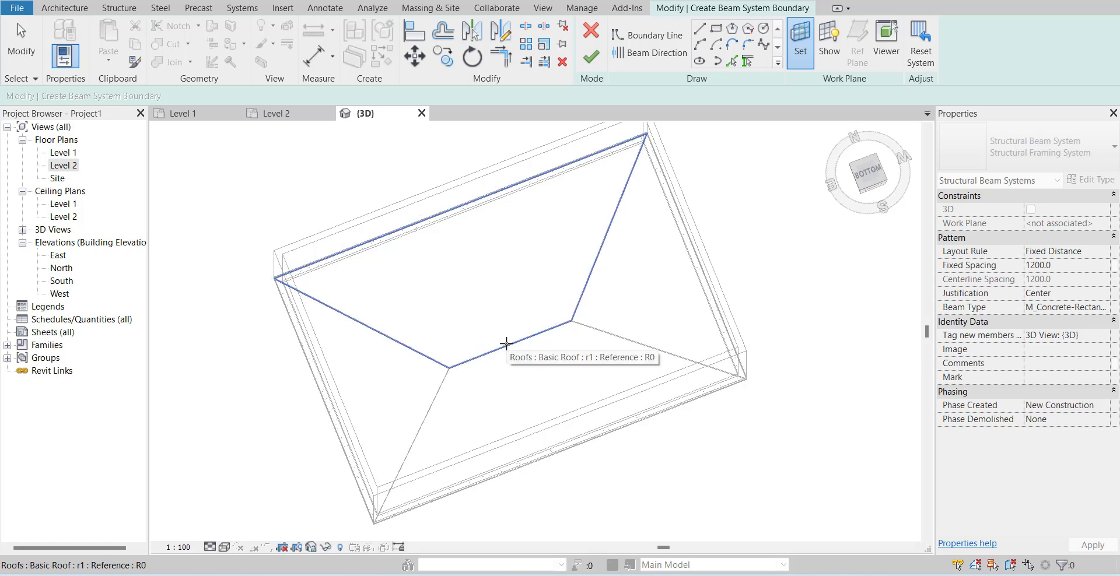
pyautogui.click(506, 343)
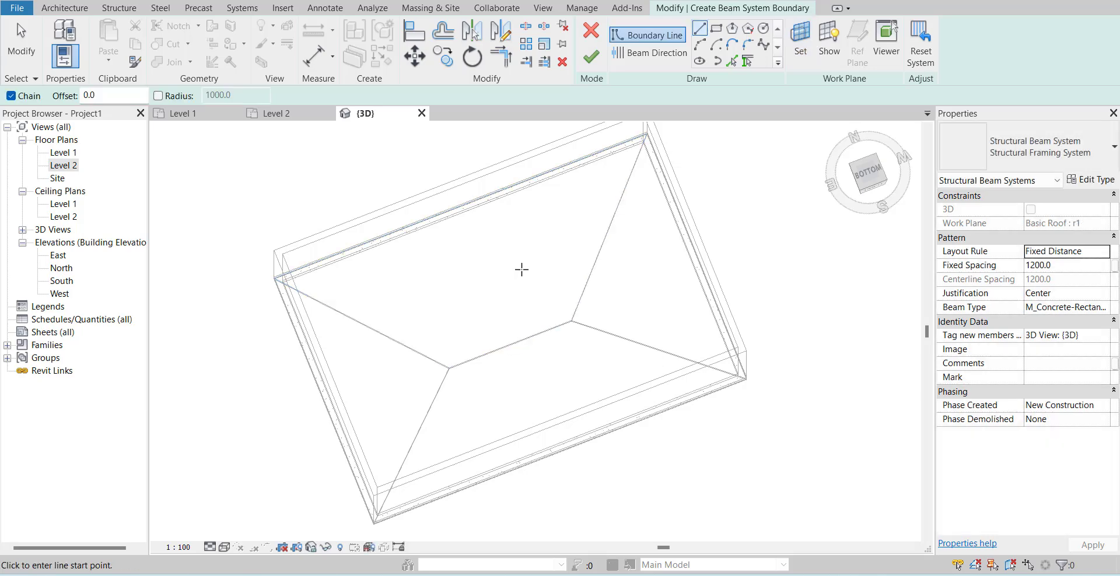
# Trace the beam system boundary from existing edges along the slope's eave, two hips and ridge with Pick Lines.
pyautogui.moveTo(514, 252)
pyautogui.keyDown('shift'); pyautogui.mouseDown(button='middle')
pyautogui.moveTo(523, 287)
pyautogui.moveTo(503, 246)
pyautogui.mouseUp(button='middle'); pyautogui.keyUp('shift')
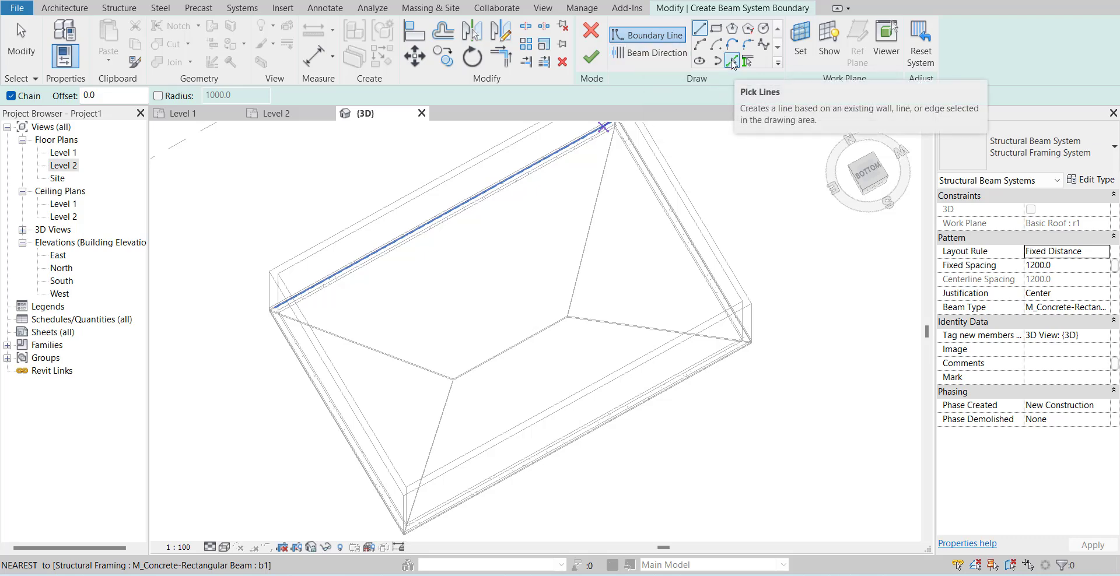
pyautogui.click(732, 61)
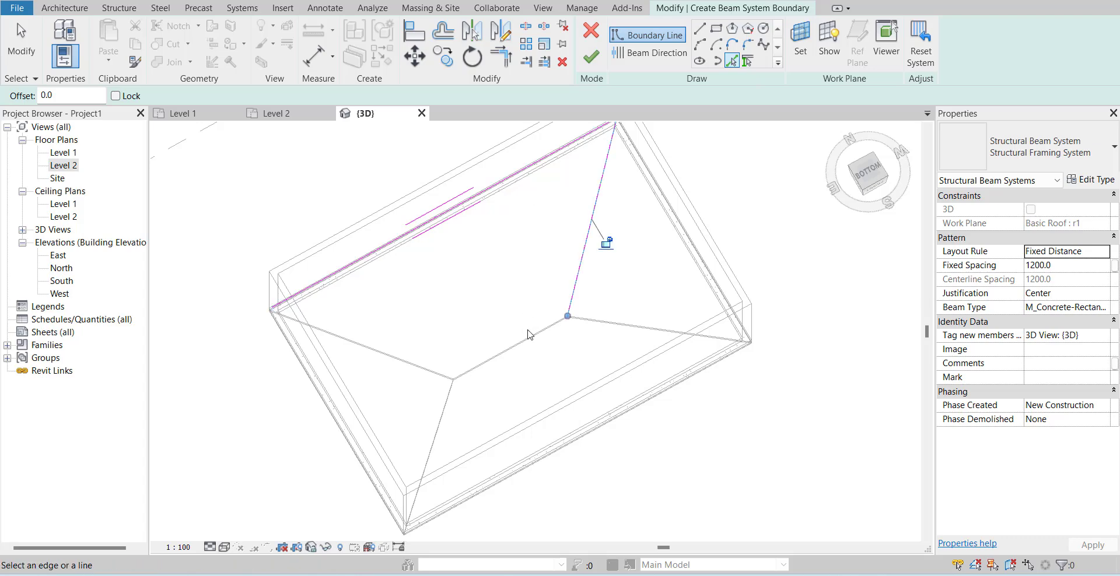
pyautogui.keyDown('shift'); pyautogui.moveTo(574, 233); pyautogui.dragTo(665, 480, button='middle'); pyautogui.keyUp('shift')
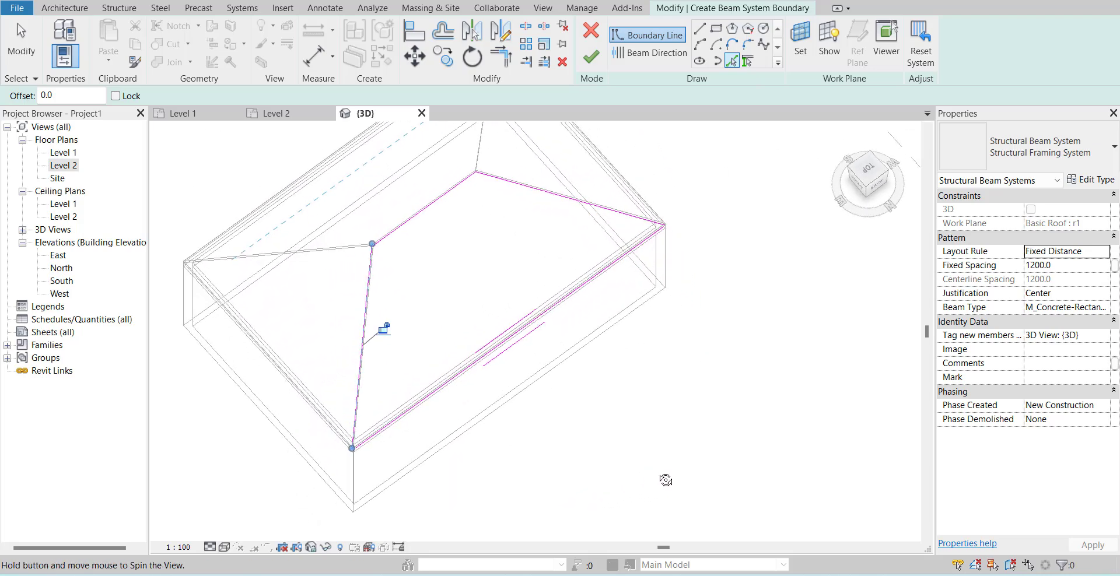
# Draw the beam direction line from the midpoint of the eave to the midpoint of the ridge.
pyautogui.click(673, 56)
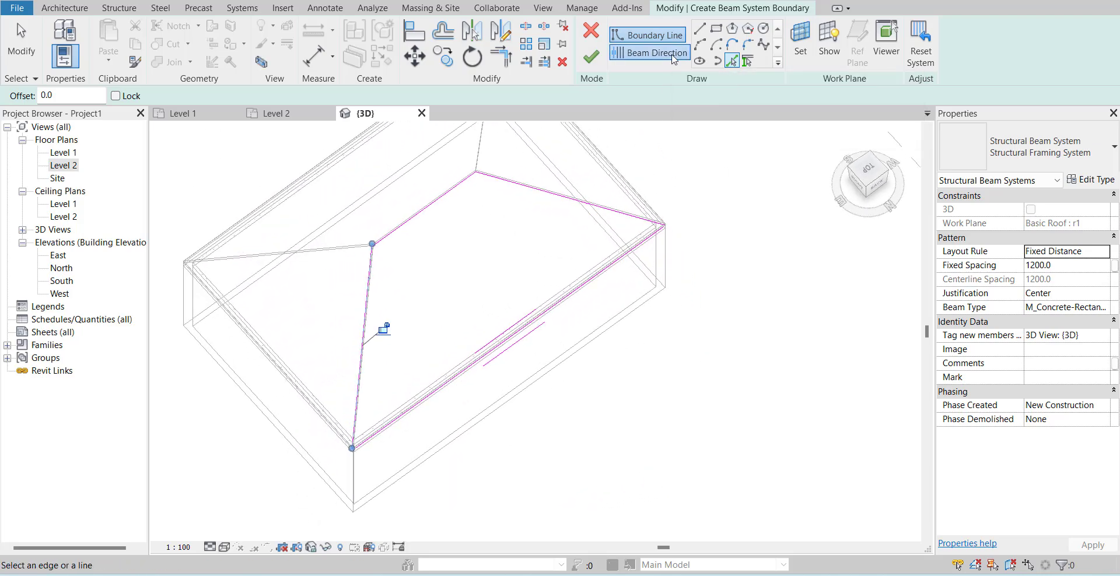
pyautogui.scroll(-1, 678, 171)
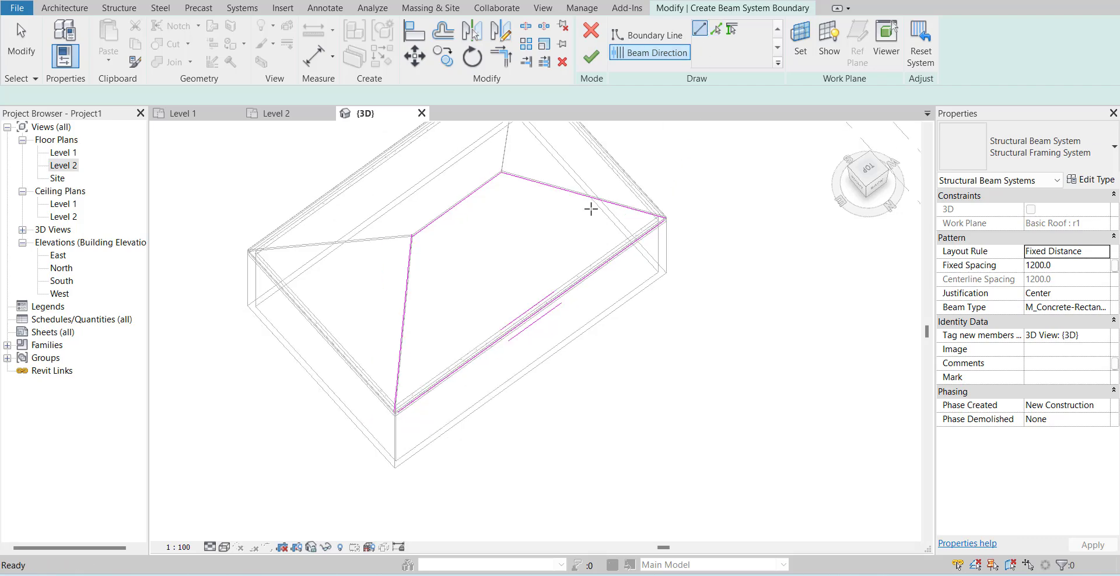
pyautogui.moveTo(591, 209); pyautogui.dragTo(518, 392, button='middle')
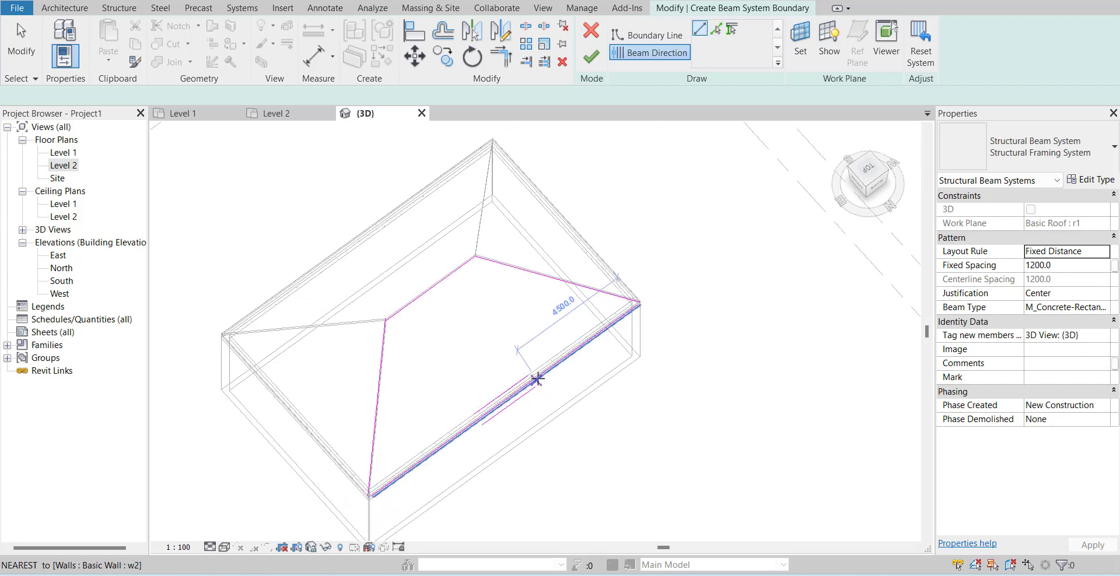
pyautogui.click(507, 401)
pyautogui.click(430, 289)
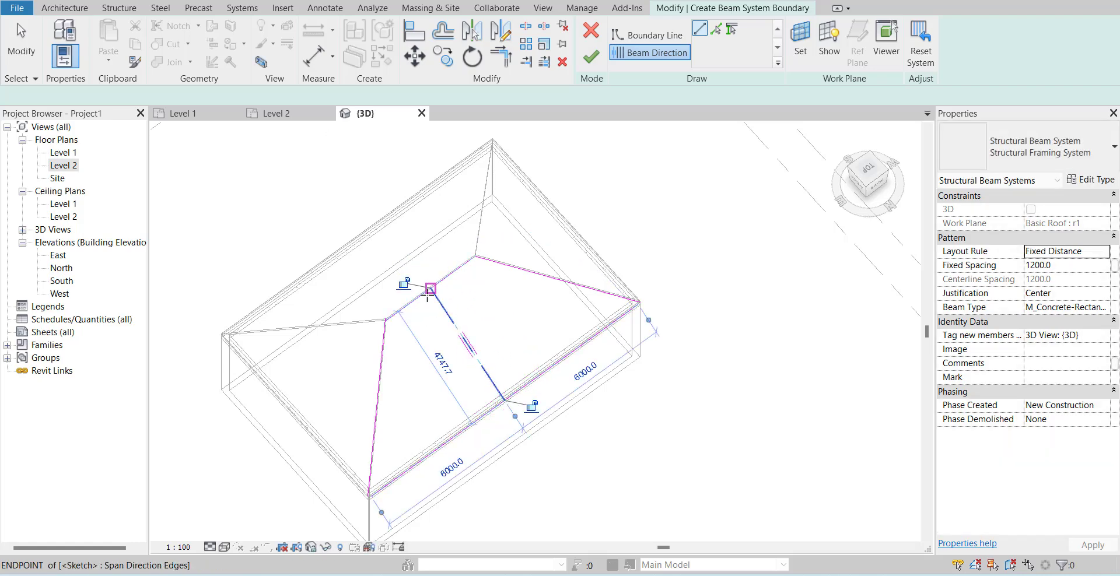
# Try to finish the beam system sketch, and return to editing its boundary.
pyautogui.keyDown('shift'); pyautogui.moveTo(432, 294); pyautogui.dragTo(474, 311, button='middle'); pyautogui.keyUp('shift')
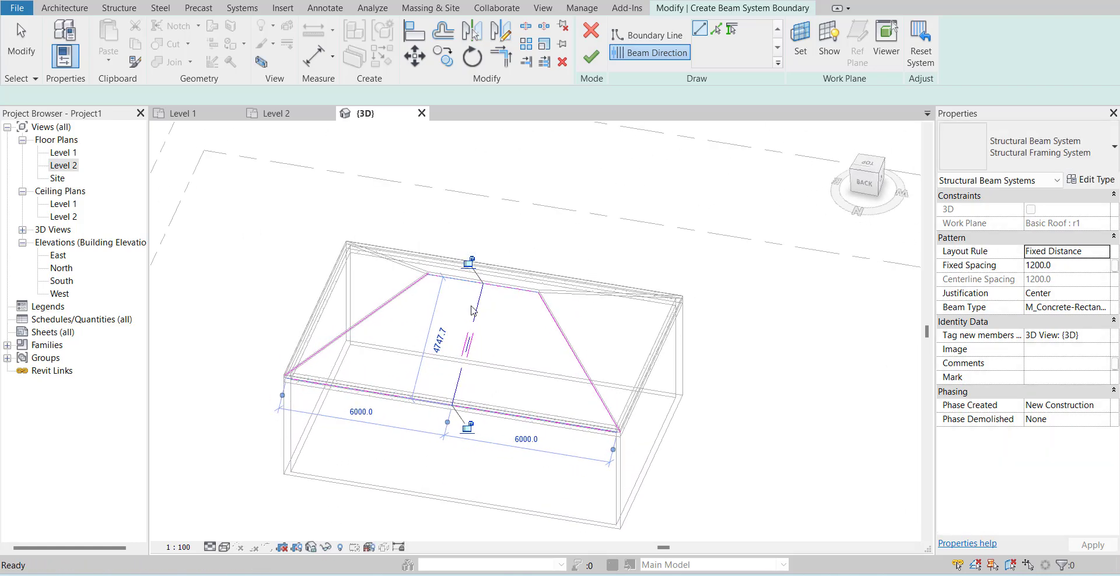
pyautogui.scroll(2, 474, 311)
pyautogui.keyDown('shift'); pyautogui.moveTo(567, 321); pyautogui.dragTo(683, 366, button='middle'); pyautogui.keyUp('shift')
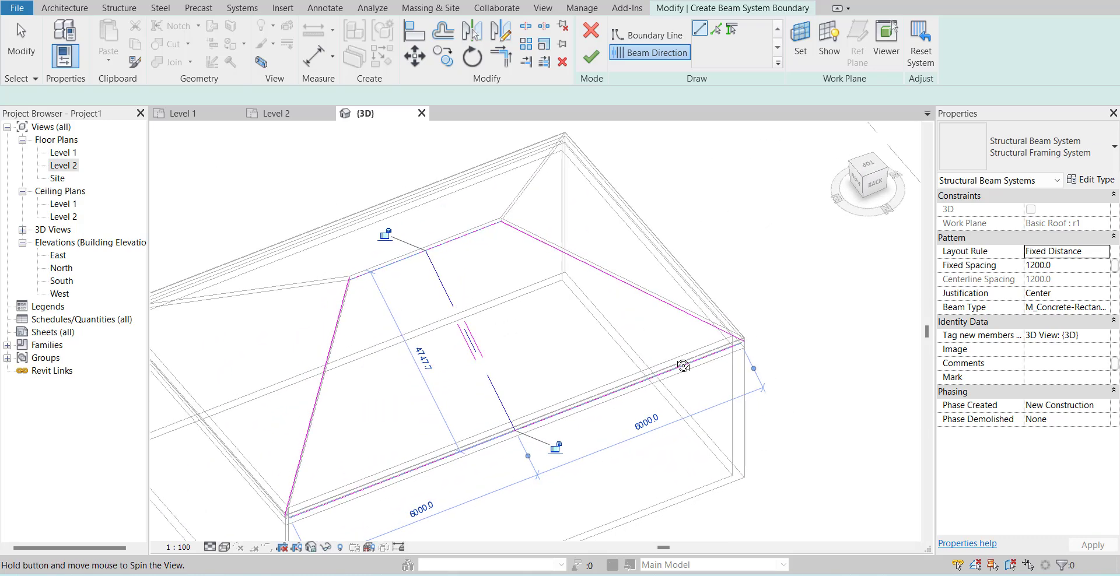
pyautogui.click(591, 59)
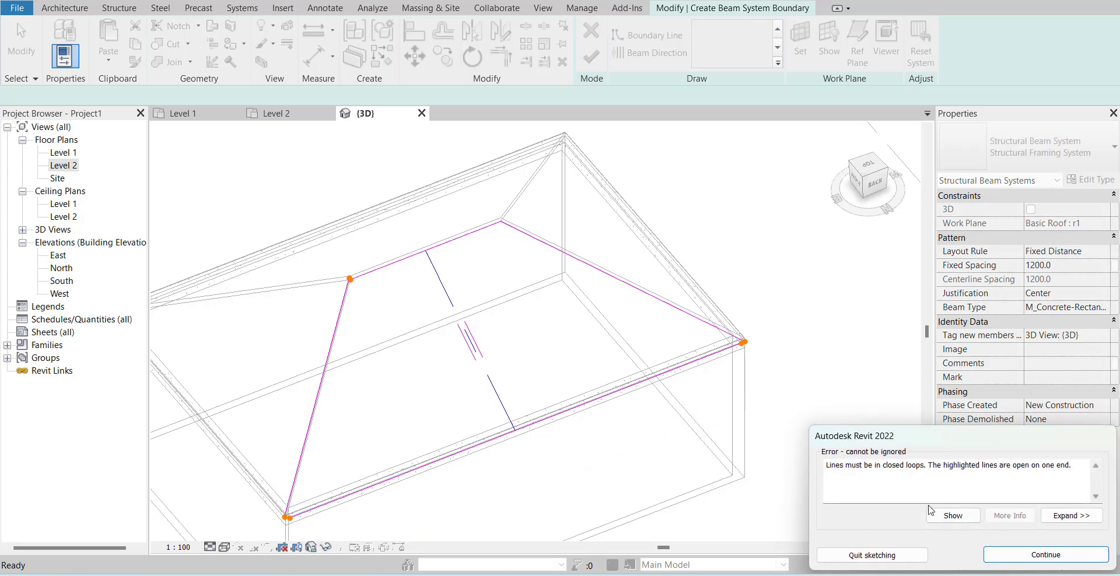
pyautogui.moveTo(928, 440); pyautogui.dragTo(529, 135)
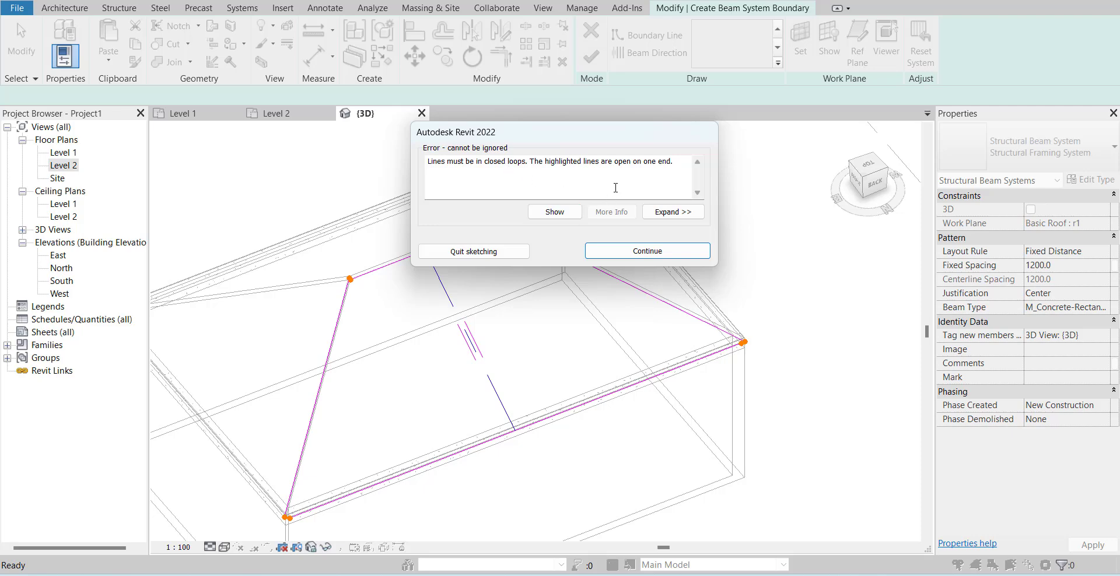
pyautogui.click(655, 260)
# Trim/extend the eave boundary line to meet the hip boundary lines at both lower corners of the slope.
pyautogui.scroll(5, 741, 346)
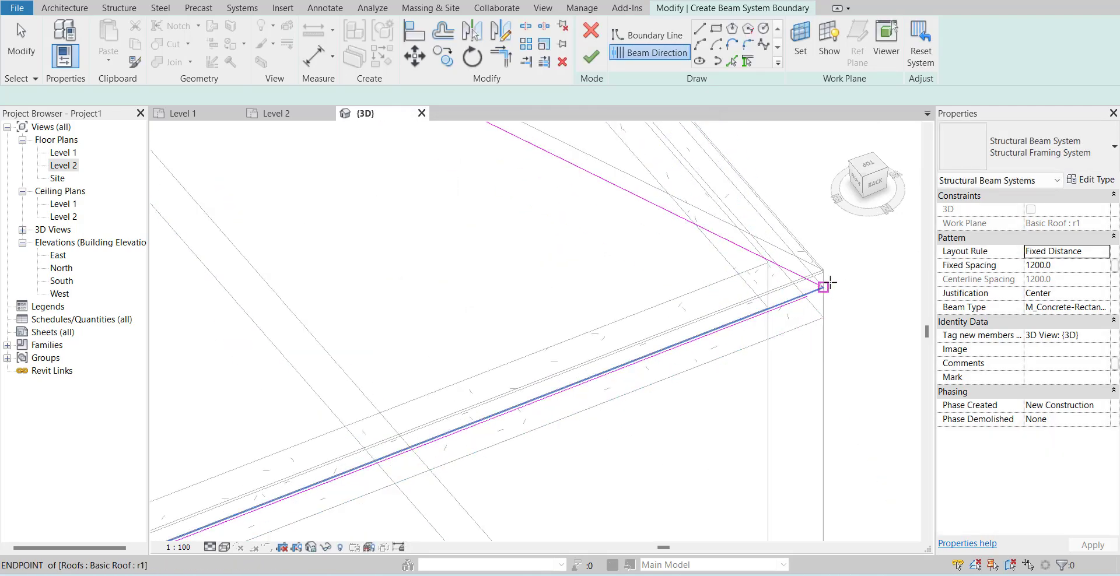
pyautogui.scroll(3, 828, 285)
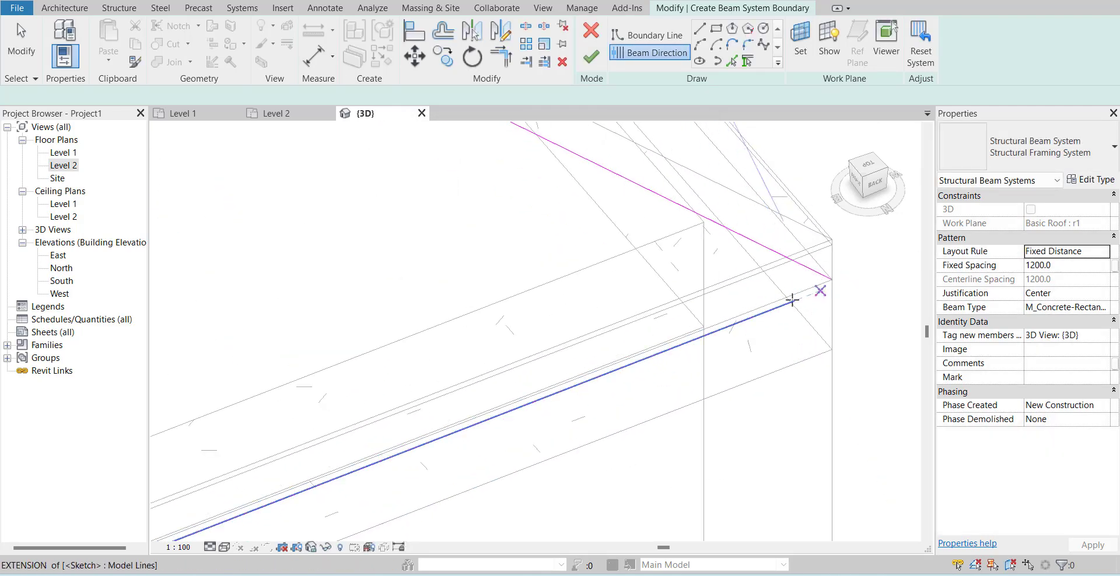
pyautogui.scroll(-9, 752, 254)
pyautogui.scroll(3, 392, 408)
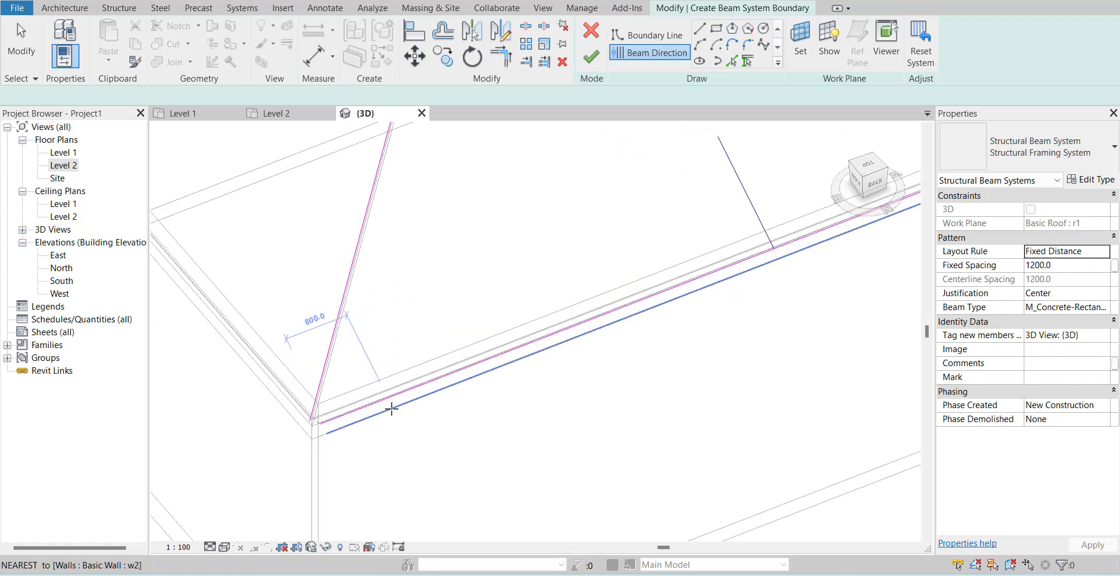
pyautogui.scroll(-2, 391, 408)
pyautogui.moveTo(617, 255); pyautogui.dragTo(513, 367, button='middle')
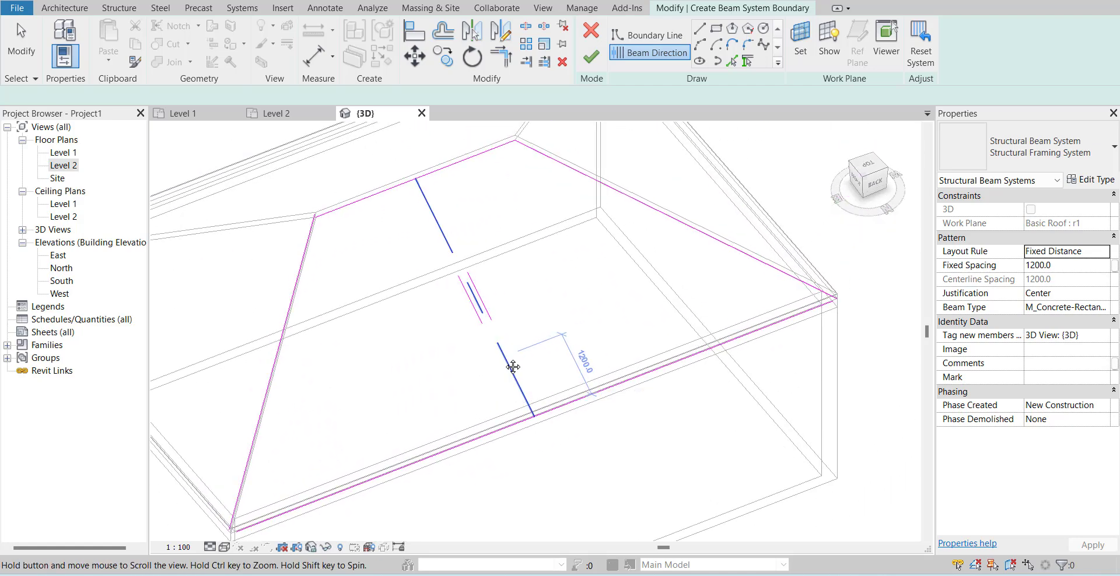
pyautogui.click(502, 57)
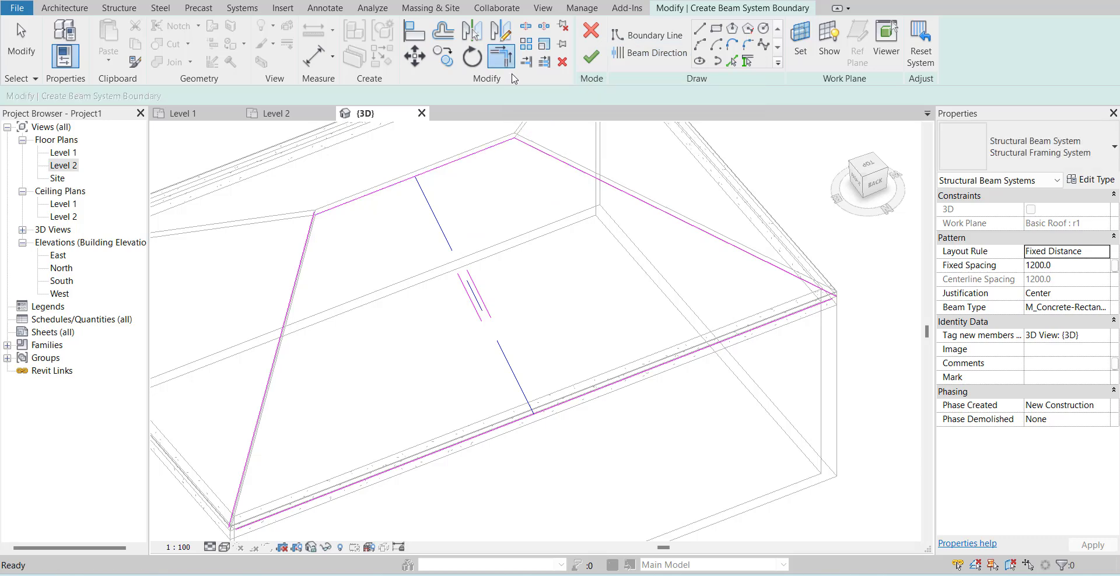
pyautogui.click(756, 331)
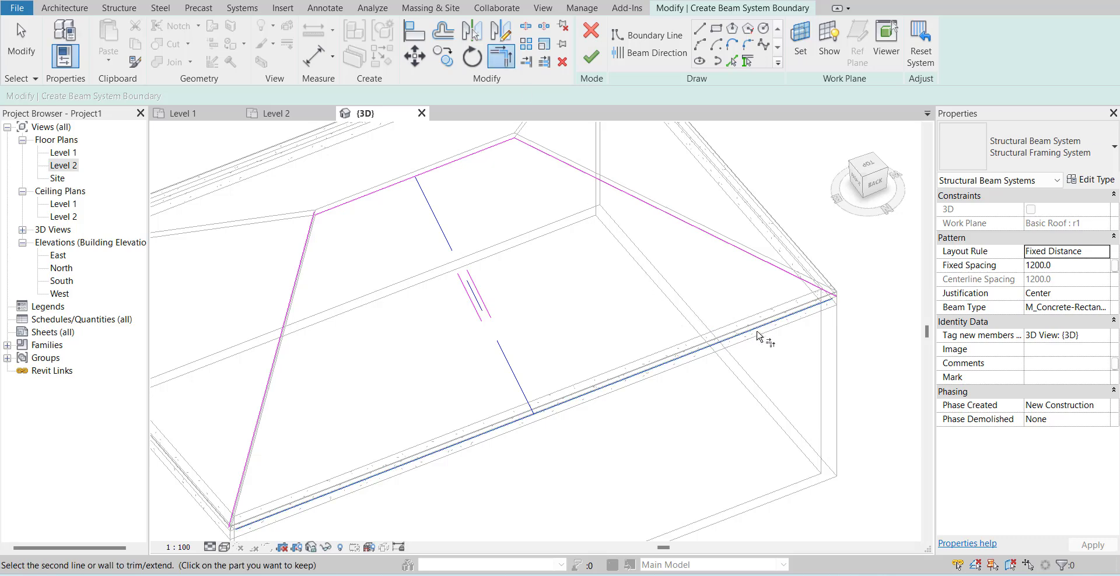
pyautogui.click(791, 276)
pyautogui.scroll(-2, 810, 225)
pyautogui.click(413, 450)
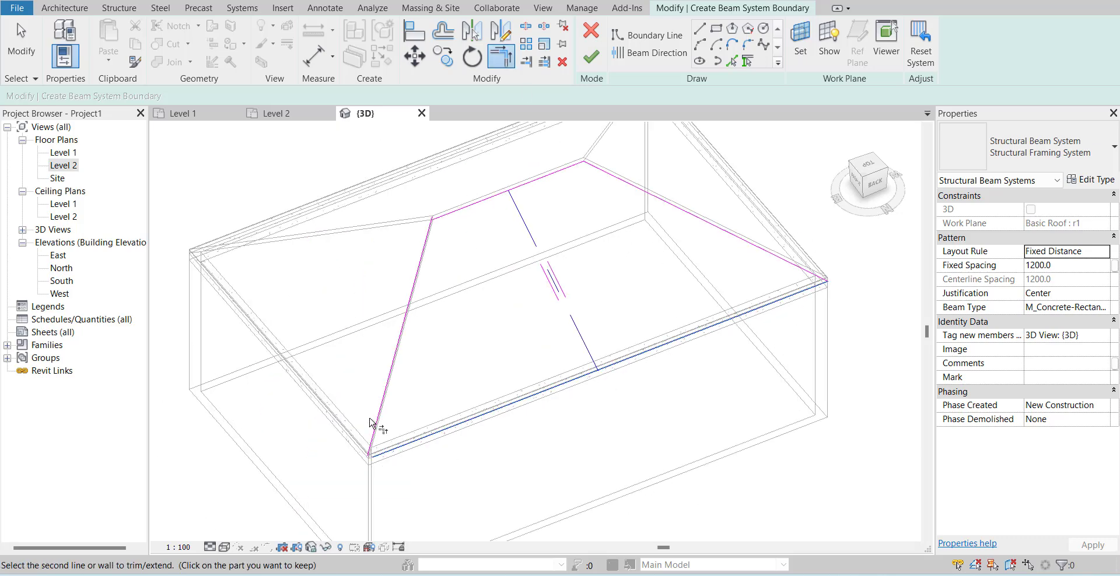
pyautogui.click(377, 424)
# Leave the trim command and finish the sketch to generate the beam system on the roof slope.
pyautogui.moveTo(487, 346); pyautogui.dragTo(502, 382, button='middle')
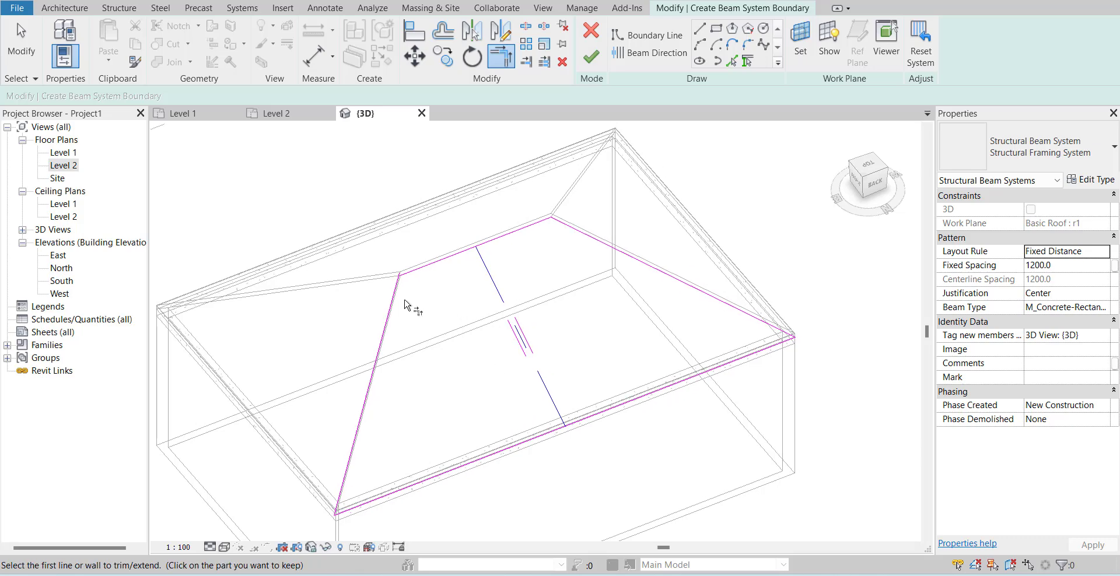
pyautogui.click(425, 272)
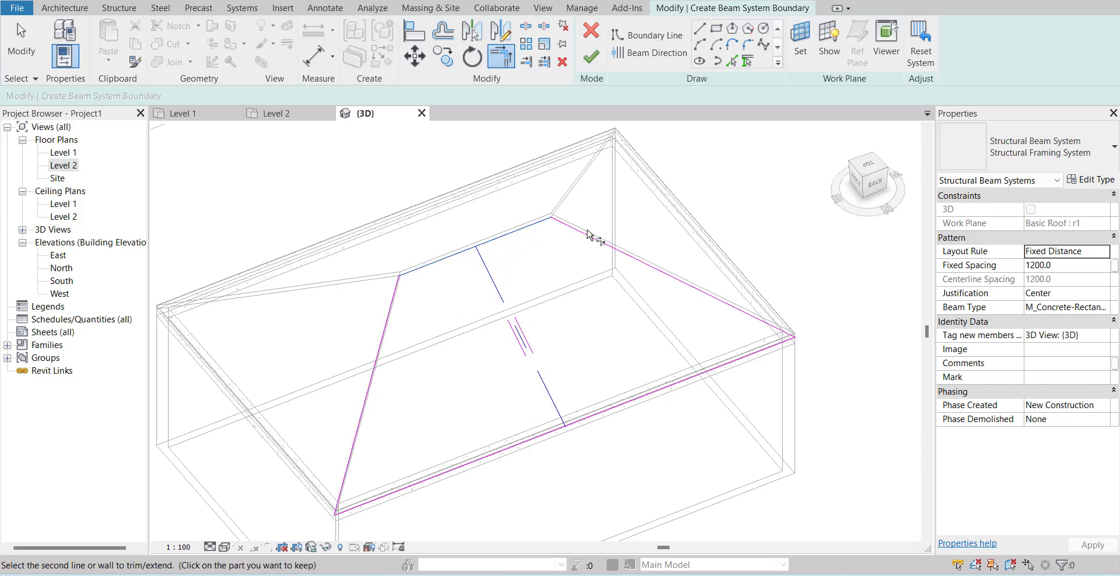
pyautogui.press('Escape')
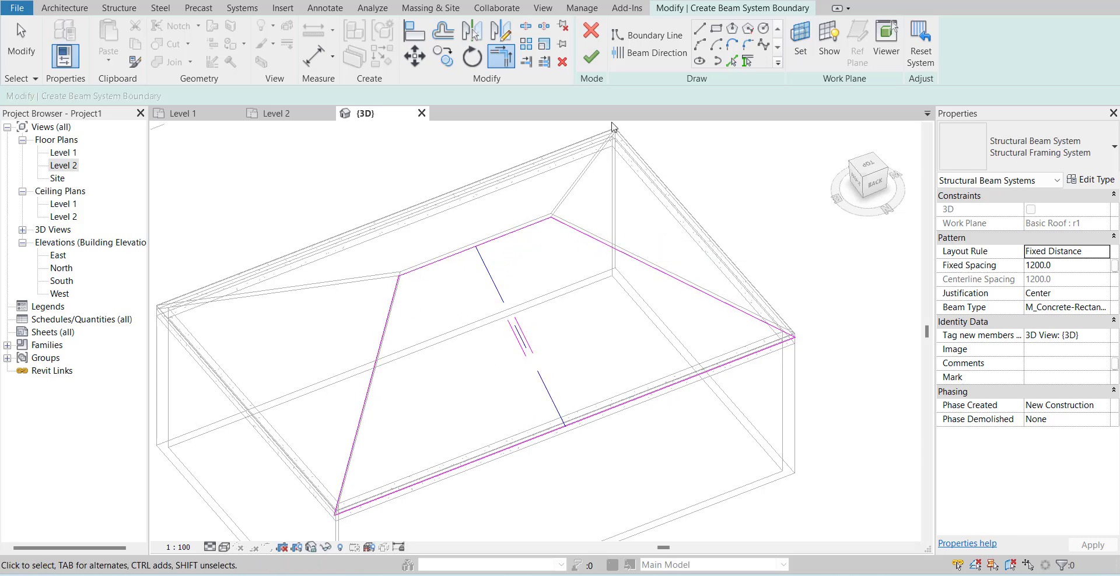
pyautogui.click(599, 63)
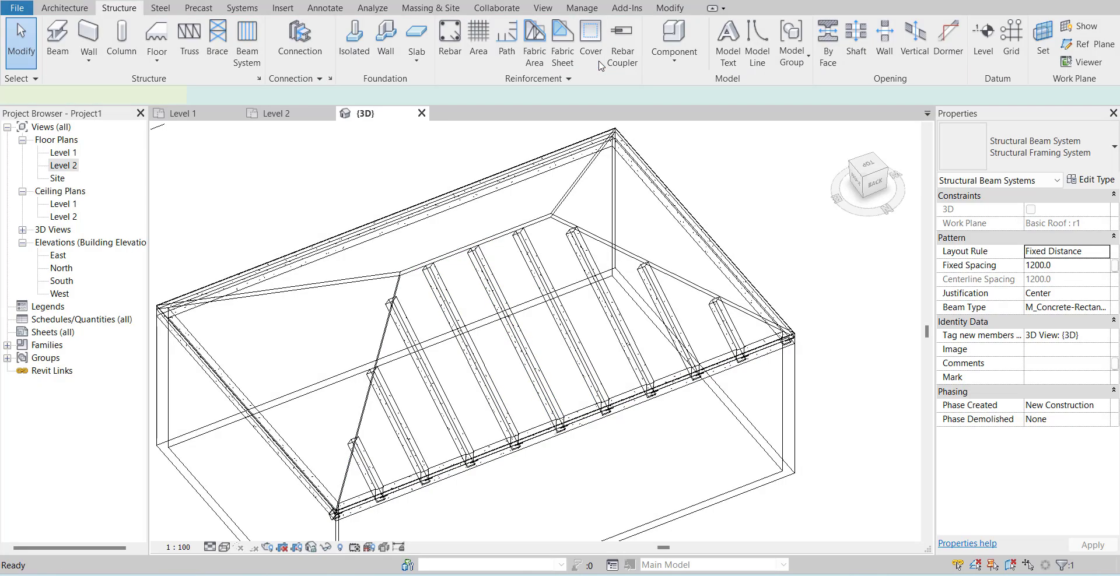
# Set the new beam system's fixed spacing to 800, and switch the 3D view to shaded display.
pyautogui.click(761, 223)
pyautogui.keyDown('shift'); pyautogui.moveTo(588, 347); pyautogui.dragTo(474, 480, button='middle'); pyautogui.keyUp('shift')
pyautogui.click(604, 406)
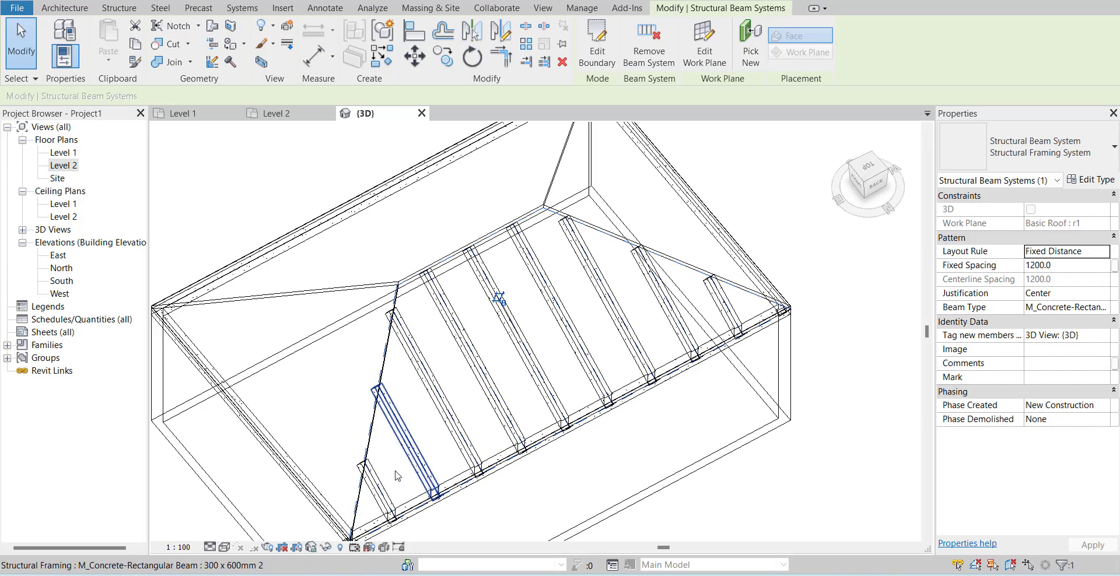
pyautogui.keyDown('shift'); pyautogui.moveTo(420, 463); pyautogui.dragTo(822, 352, button='middle'); pyautogui.keyUp('shift')
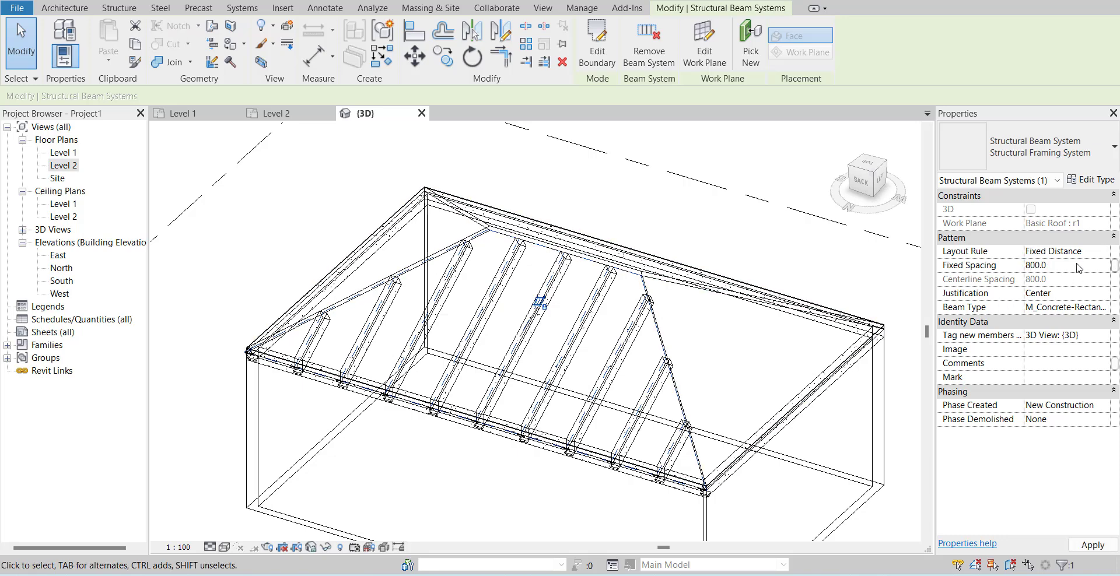
pyautogui.keyDown('shift'); pyautogui.moveTo(579, 413); pyautogui.dragTo(534, 449, button='middle'); pyautogui.keyUp('shift')
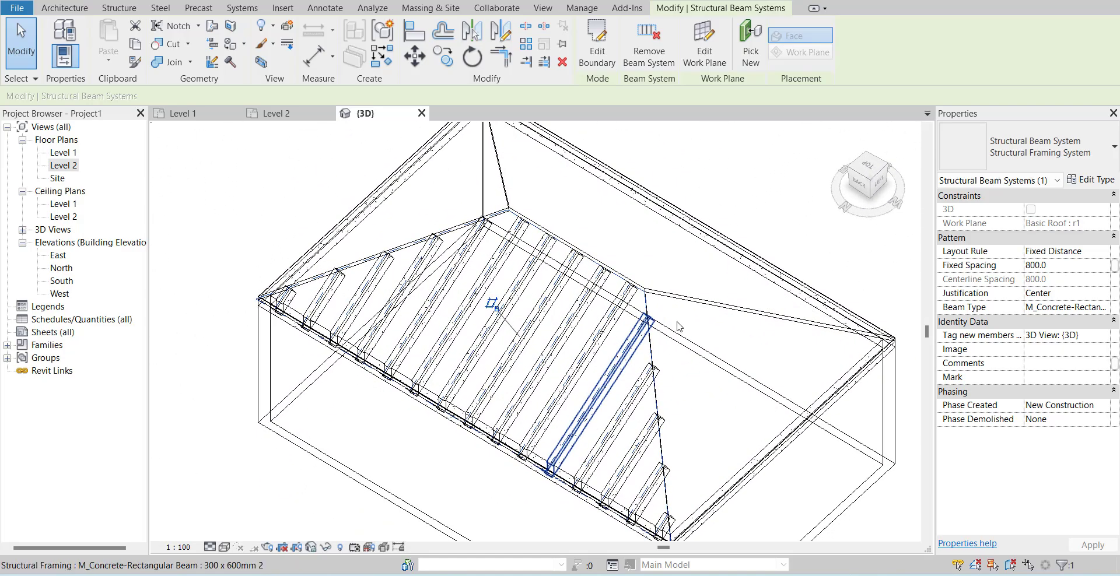
pyautogui.press('Escape')
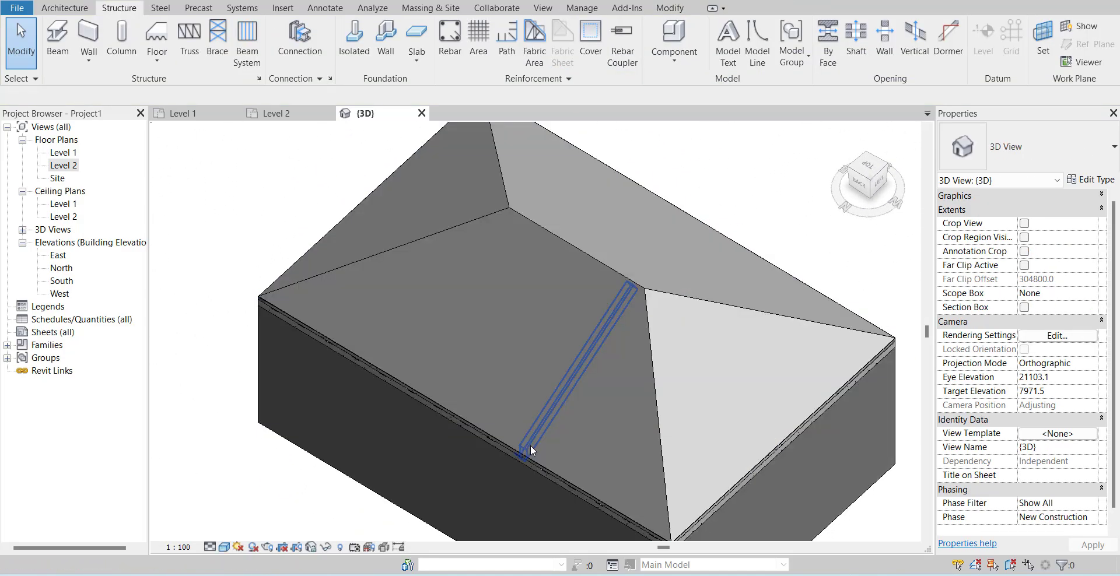
# In the Level 2 plan, mirror a copy of the long slope's beam system about the building's horizontal centreline.
pyautogui.keyDown('shift'); pyautogui.moveTo(558, 470); pyautogui.dragTo(641, 374, button='middle'); pyautogui.keyUp('shift')
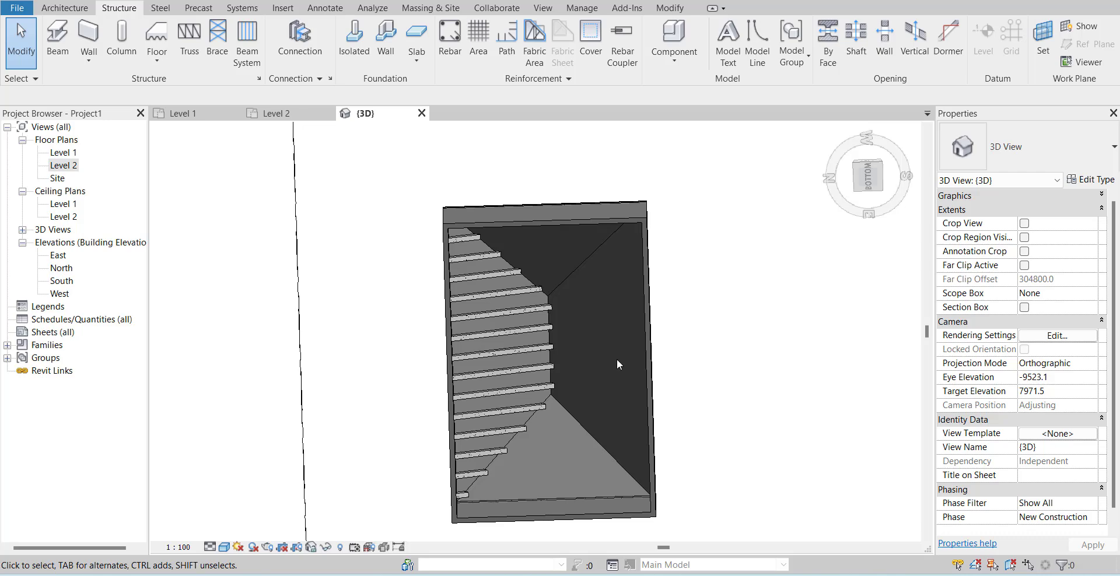
pyautogui.keyDown('shift'); pyautogui.moveTo(619, 364); pyautogui.dragTo(610, 280, button='middle'); pyautogui.keyUp('shift')
pyautogui.doubleClick(63, 166)
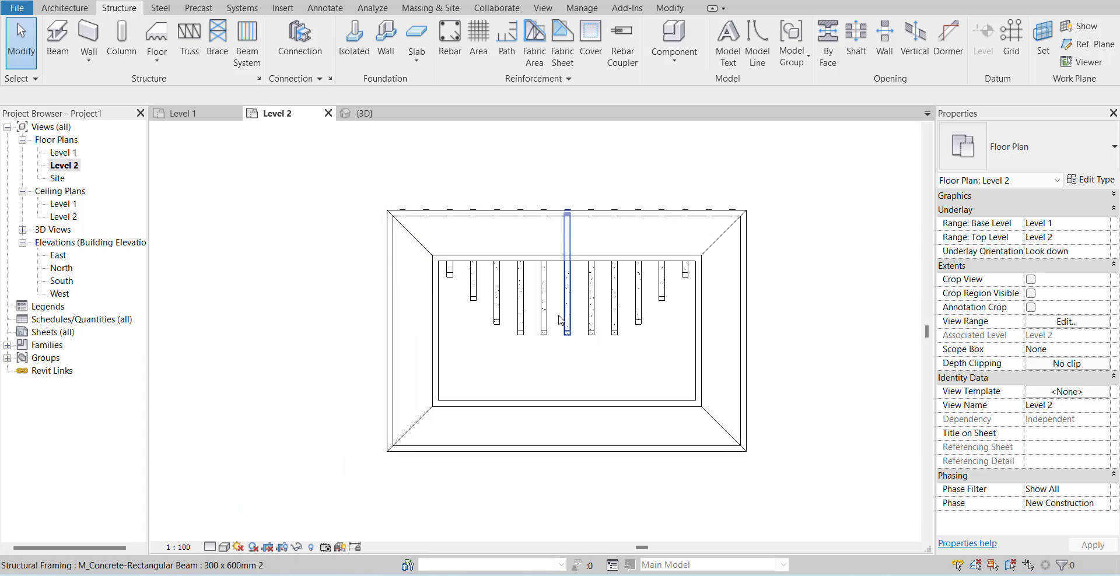
pyautogui.click(560, 339)
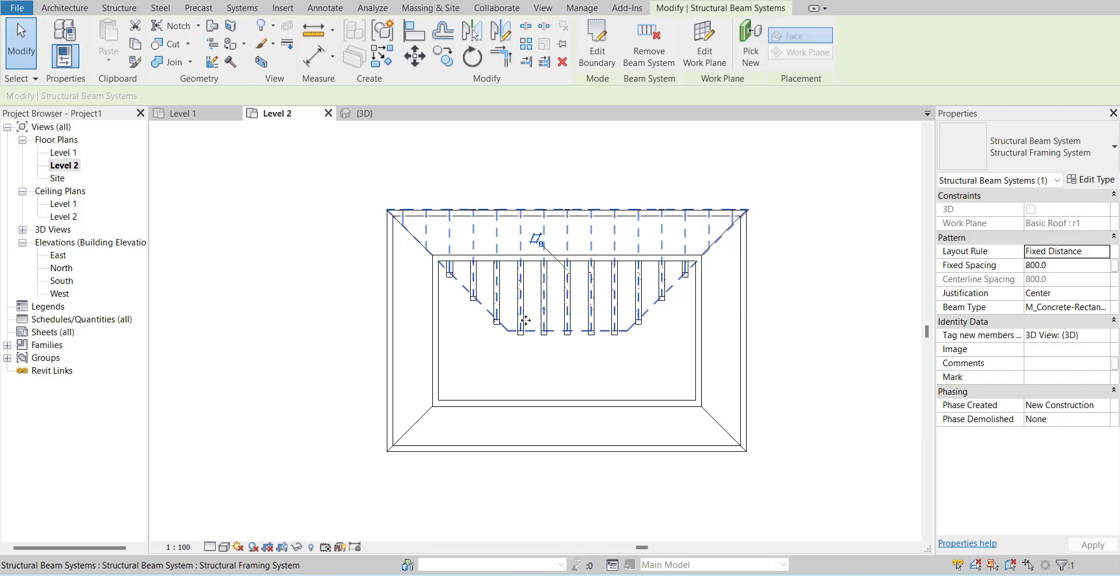
pyautogui.click(497, 40)
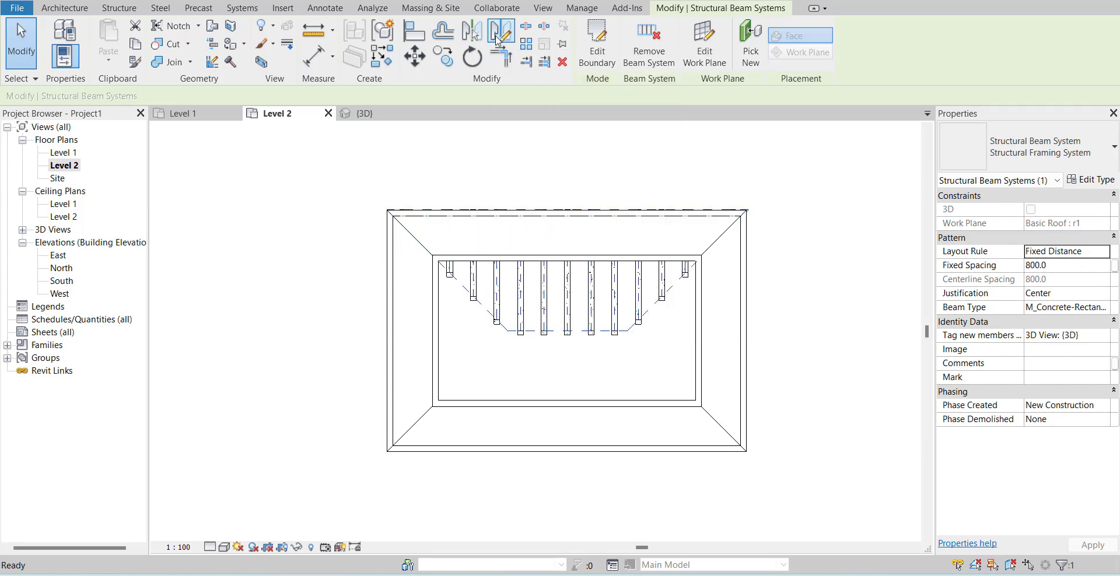
pyautogui.click(393, 331)
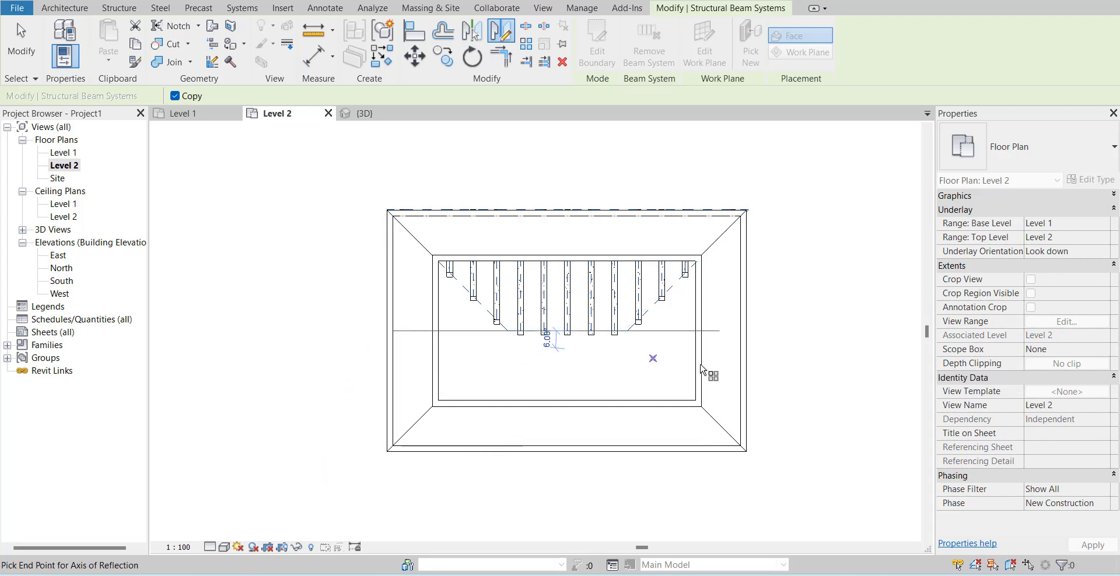
pyautogui.click(740, 332)
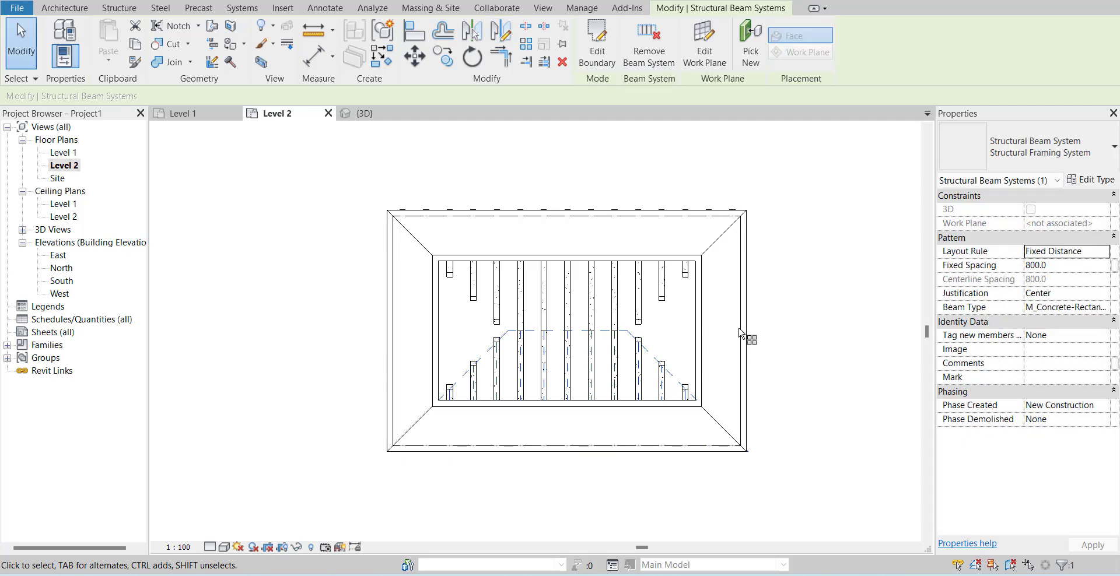
pyautogui.scroll(3, 513, 358)
pyautogui.scroll(-3, 523, 437)
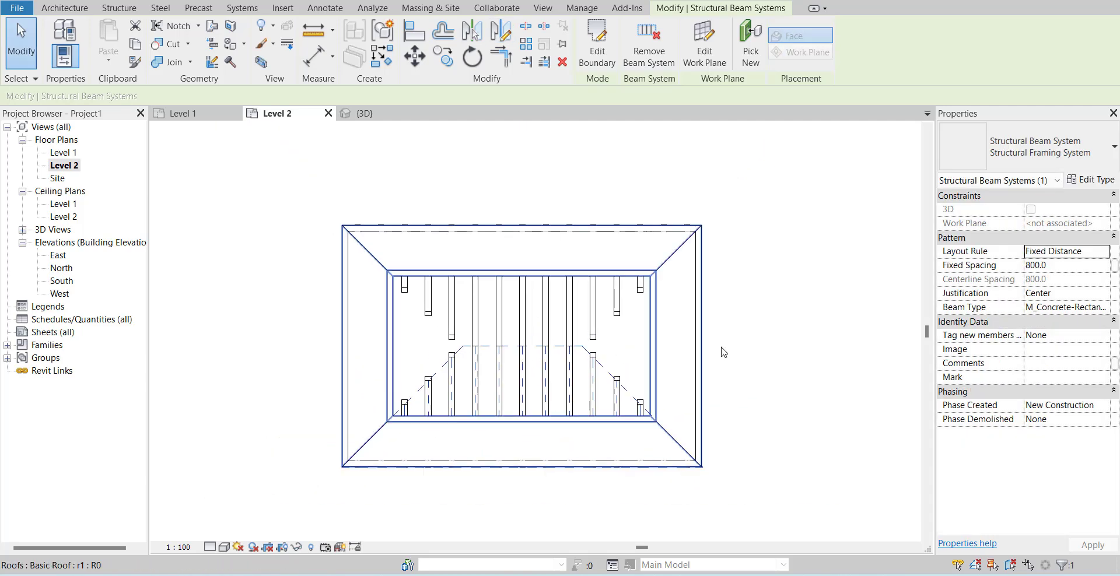
pyautogui.click(820, 287)
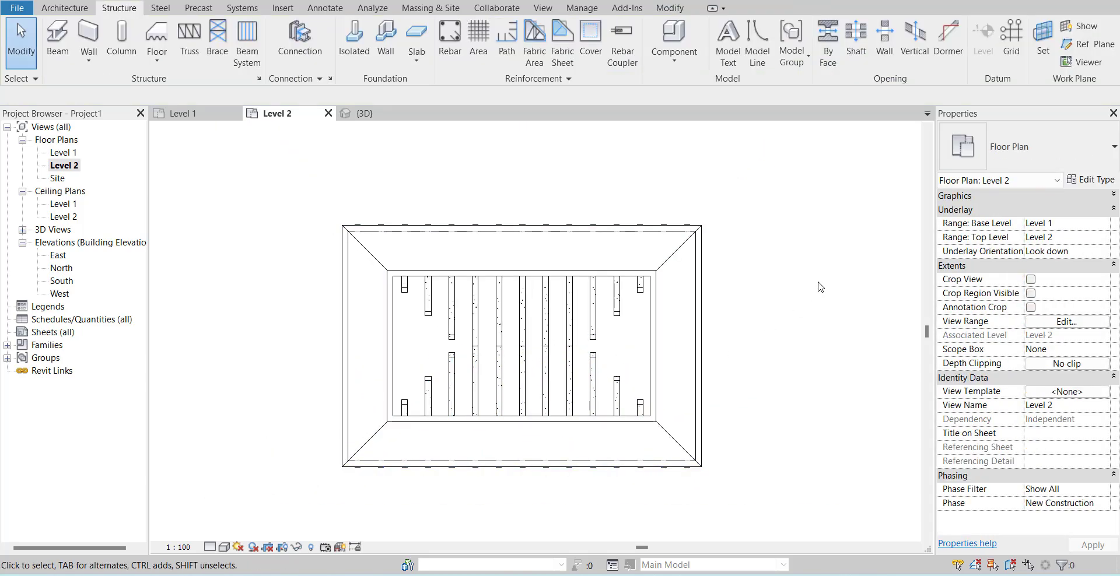
# In the 3D view, start a sketched beam system with its work plane picked on the underside of a triangular hip-end slope.
pyautogui.click(353, 114)
pyautogui.moveTo(457, 255)
pyautogui.keyDown('shift'); pyautogui.mouseDown(button='middle')
pyautogui.moveTo(728, 263)
pyautogui.moveTo(699, 229)
pyautogui.moveTo(636, 270)
pyautogui.moveTo(649, 281)
pyautogui.mouseUp(button='middle'); pyautogui.keyUp('shift')
pyautogui.scroll(-3, 696, 223)
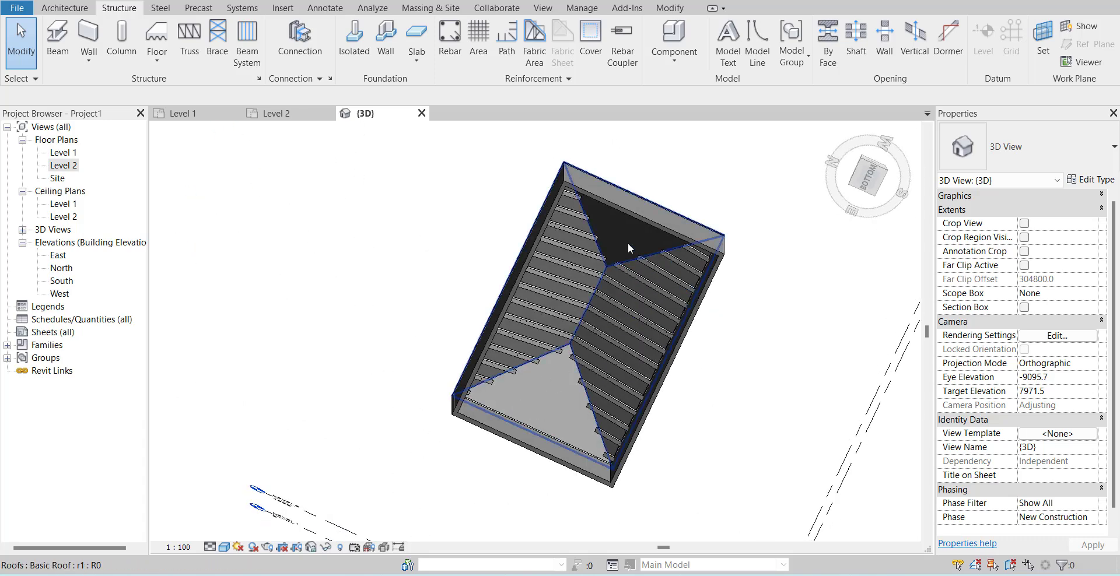
pyautogui.keyDown('shift'); pyautogui.moveTo(541, 406); pyautogui.dragTo(556, 459, button='middle'); pyautogui.keyUp('shift')
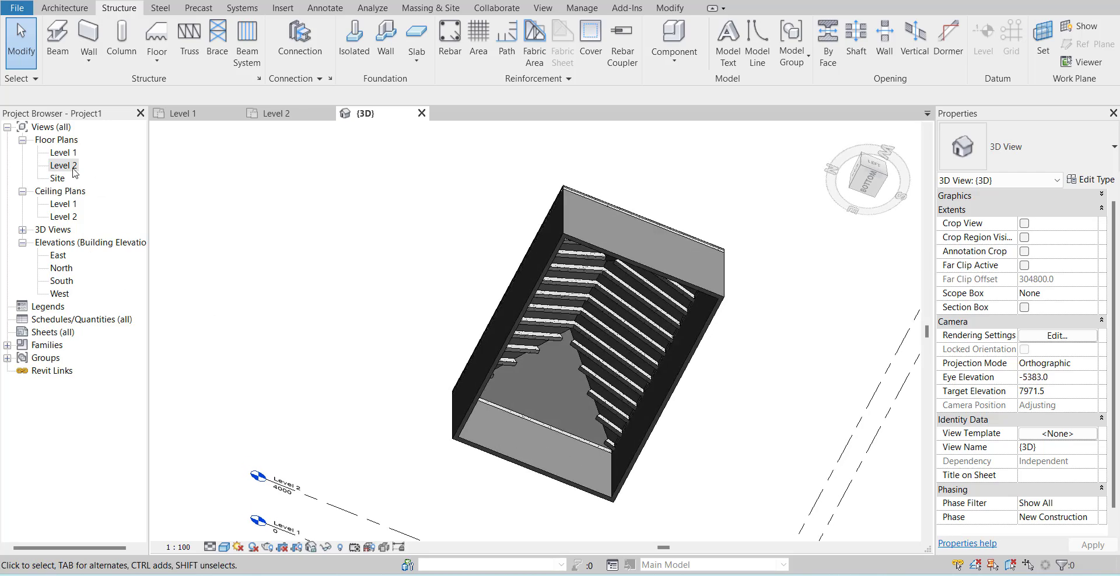
pyautogui.keyDown('shift'); pyautogui.moveTo(585, 327); pyautogui.dragTo(538, 295, button='middle'); pyautogui.keyUp('shift')
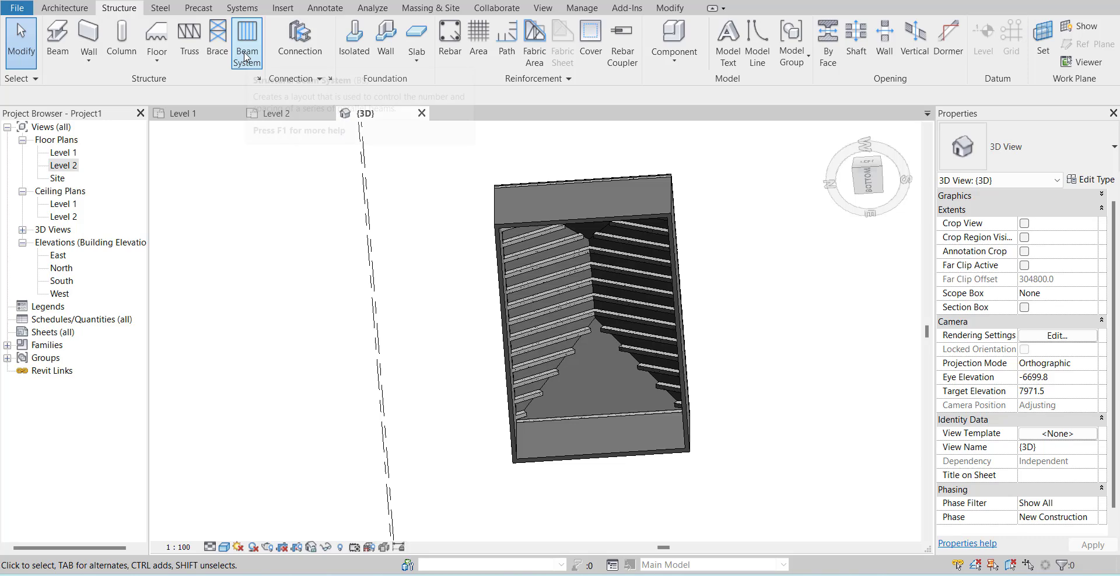
pyautogui.click(246, 54)
pyautogui.click(801, 52)
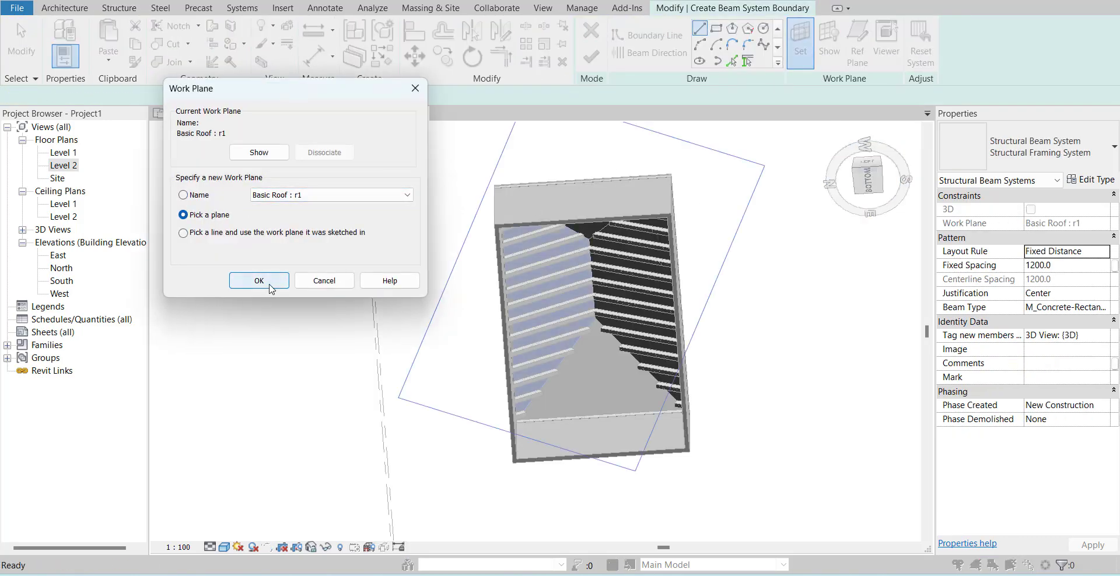
pyautogui.click(270, 284)
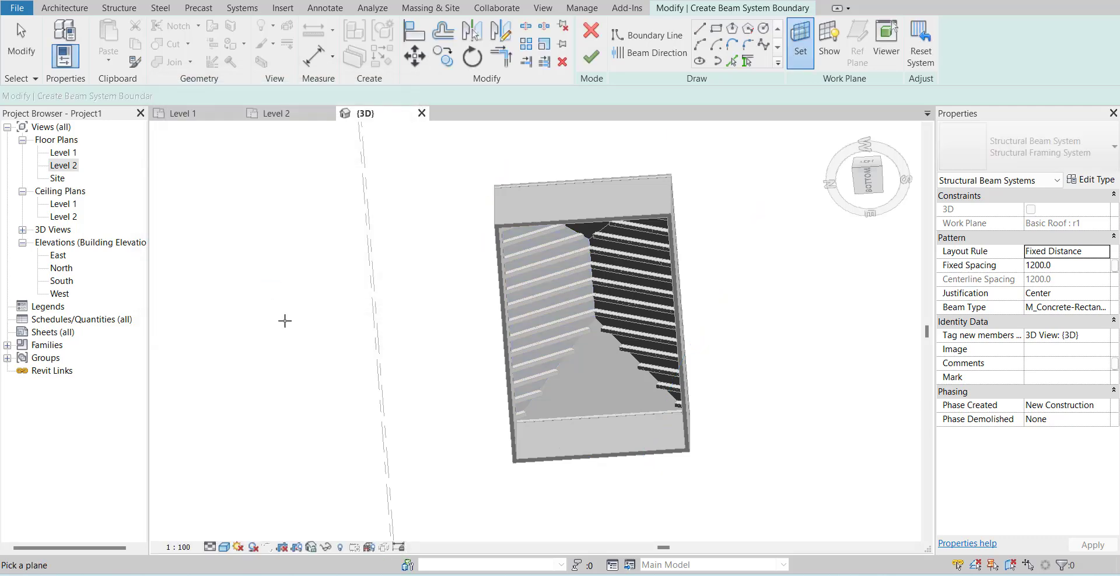
pyautogui.click(624, 413)
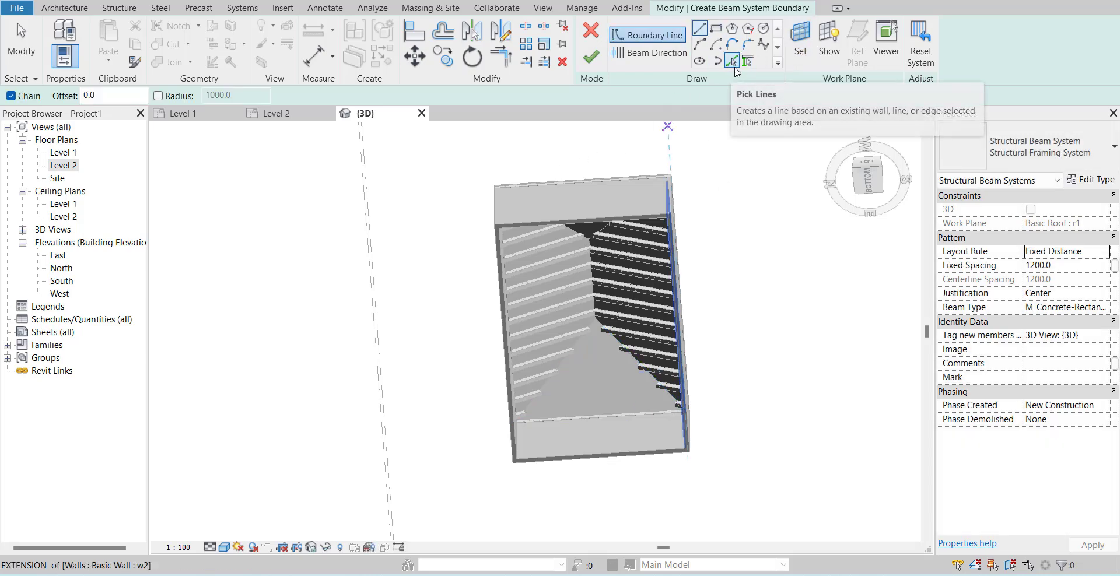
# Create the beam system boundary from the two hip edges and the eave edge of the triangular slope using Pick Lines.
pyautogui.click(732, 61)
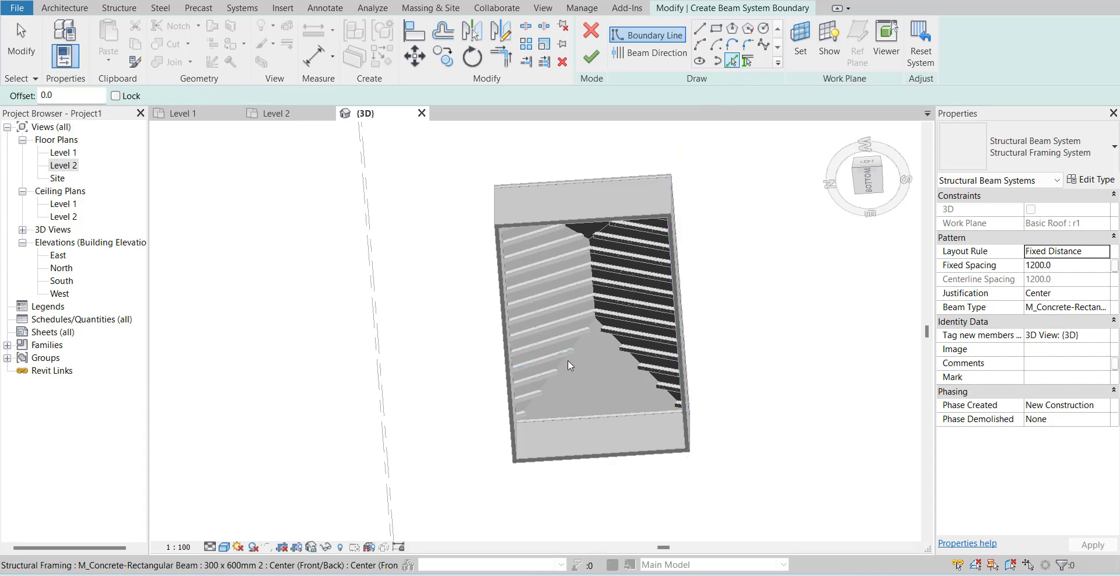
pyautogui.scroll(4, 559, 362)
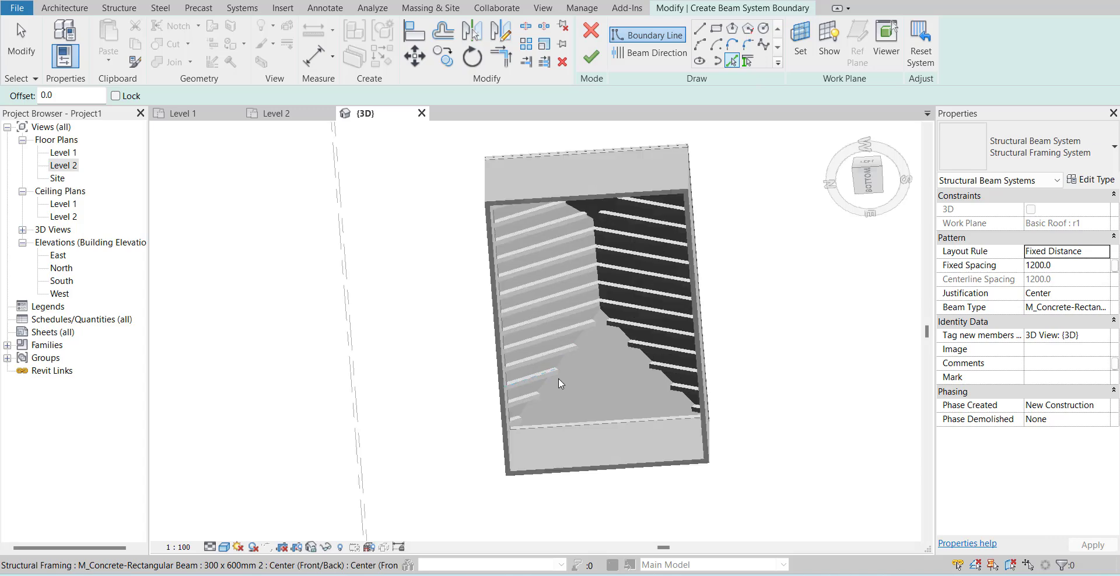
pyautogui.click(559, 348)
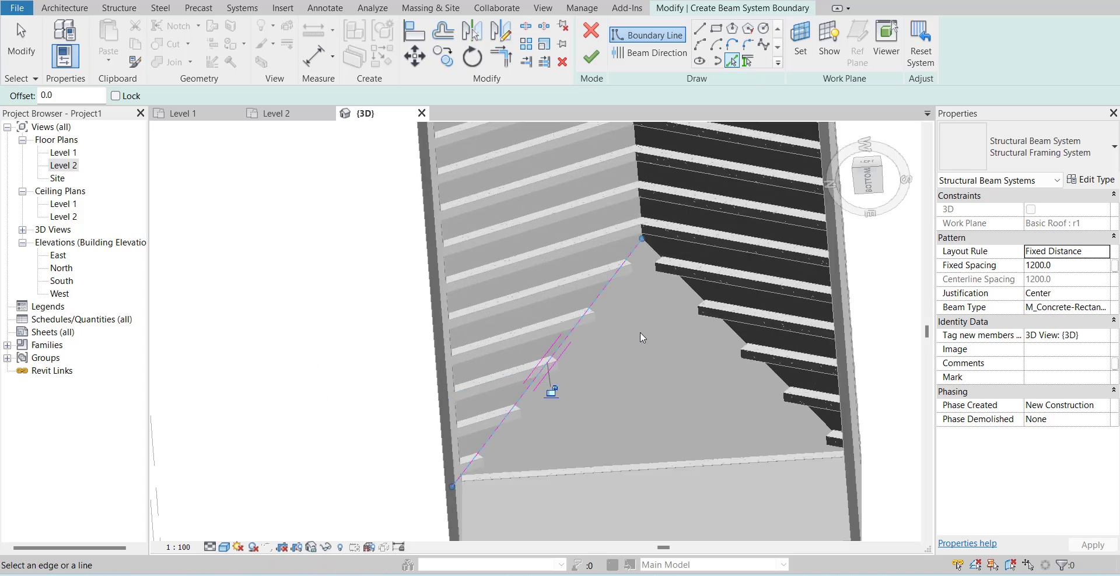
pyautogui.click(689, 288)
pyautogui.moveTo(689, 289); pyautogui.dragTo(632, 353, button='middle')
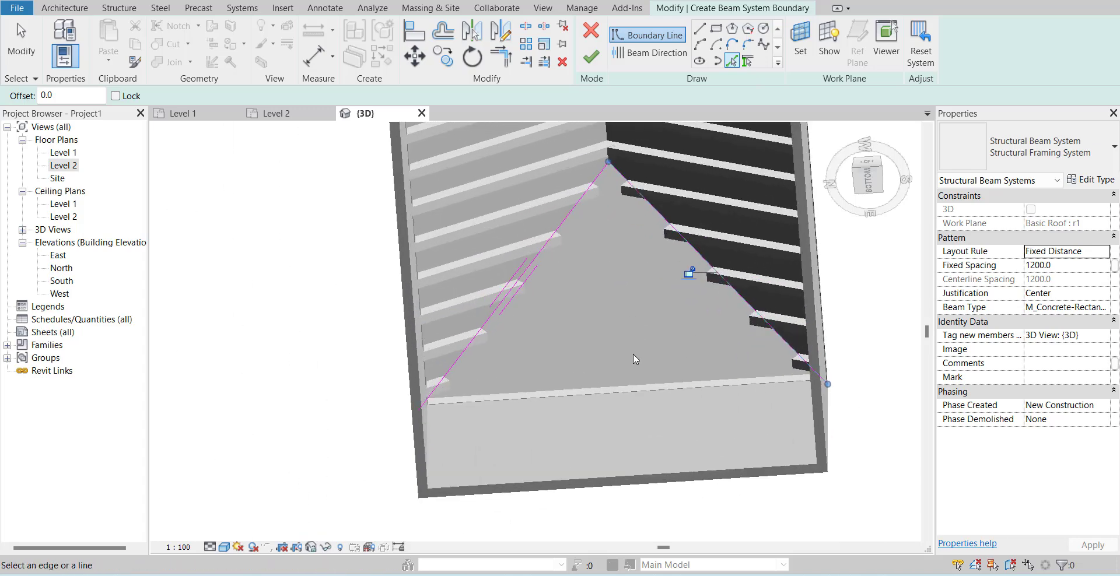
pyautogui.click(623, 391)
pyautogui.scroll(5, 631, 423)
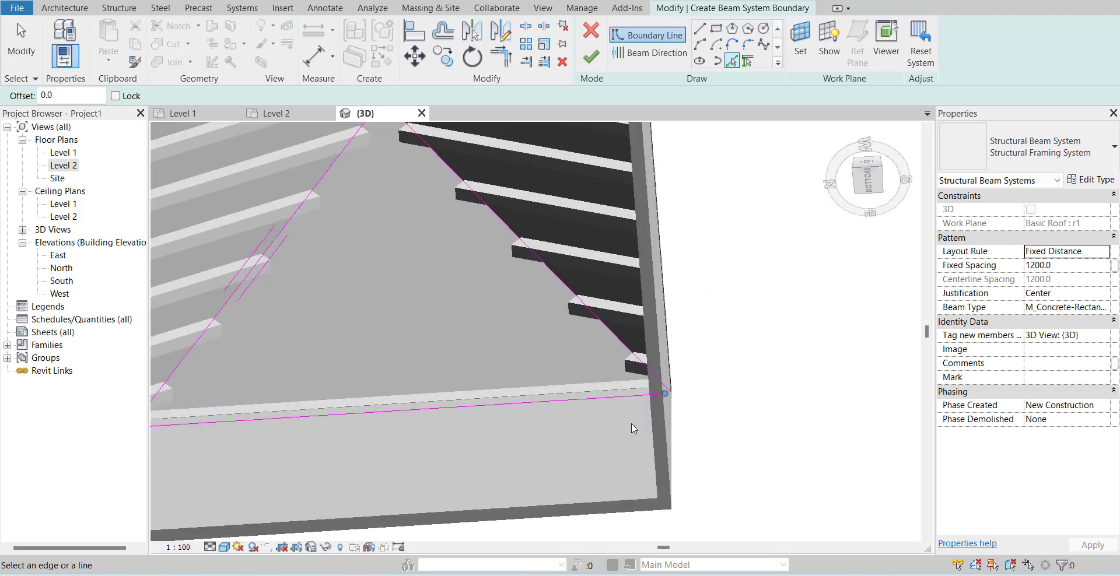
pyautogui.keyDown('shift'); pyautogui.moveTo(665, 457); pyautogui.dragTo(680, 399, button='middle'); pyautogui.keyUp('shift')
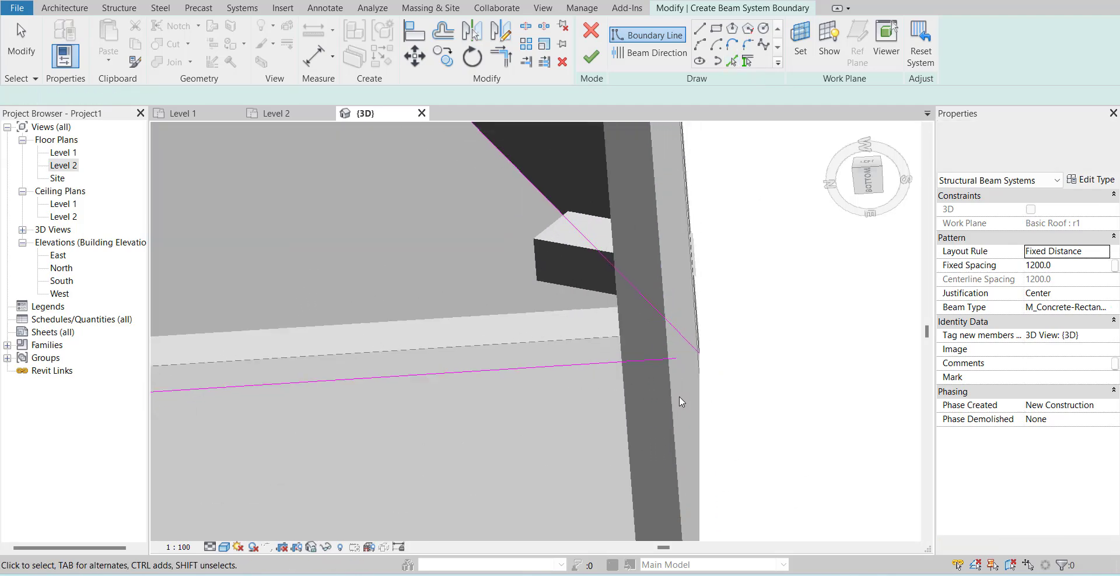
pyautogui.press('Escape')
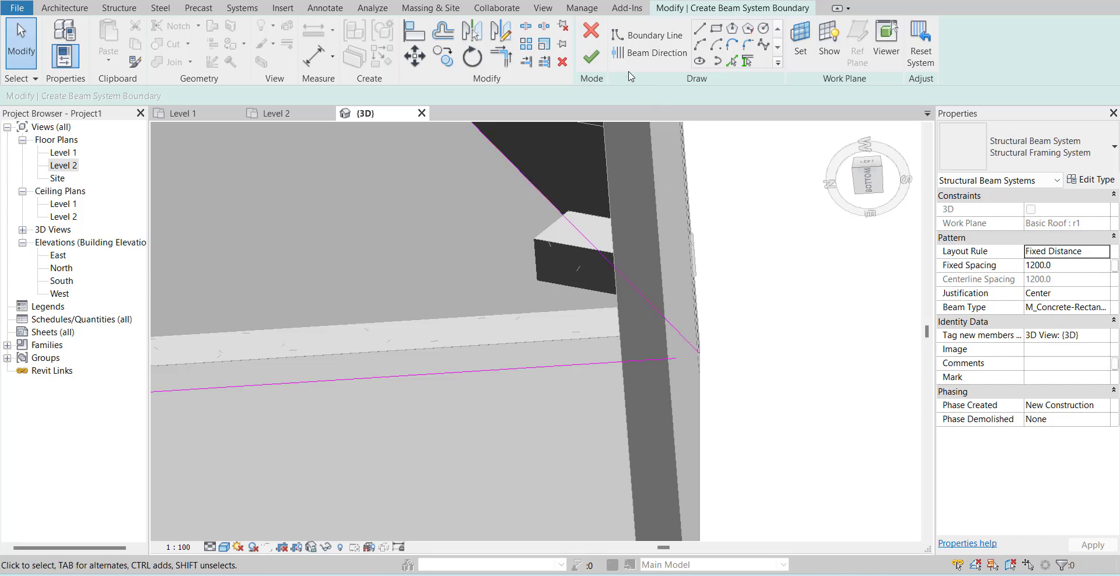
# Trim/extend the eave boundary line to meet both hip boundary lines at the lower corners of the triangular slope.
pyautogui.click(501, 56)
pyautogui.click(607, 259)
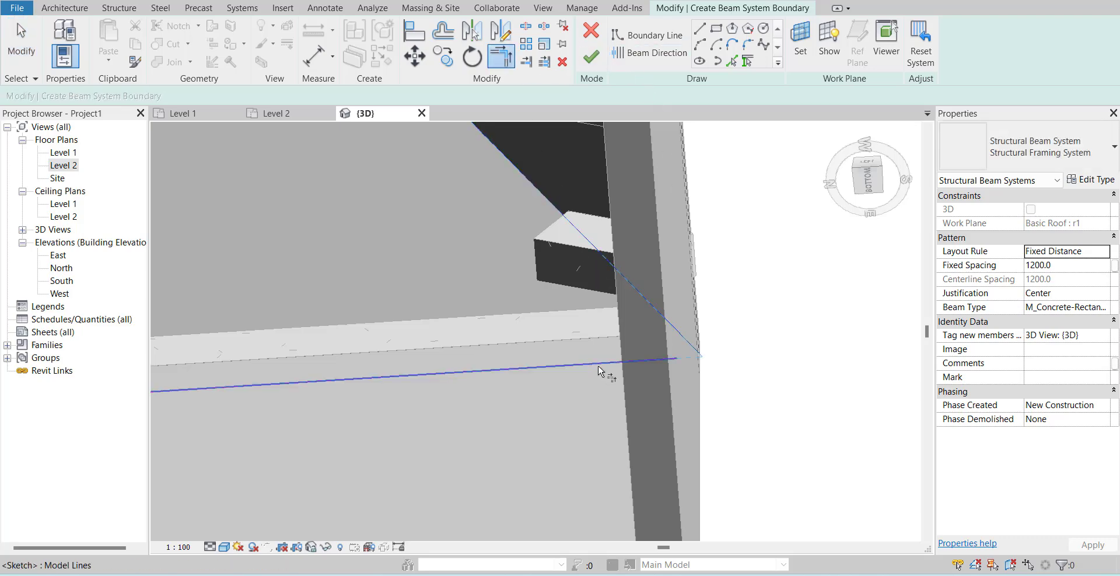
pyautogui.click(606, 364)
pyautogui.scroll(-4, 800, 345)
pyautogui.click(456, 363)
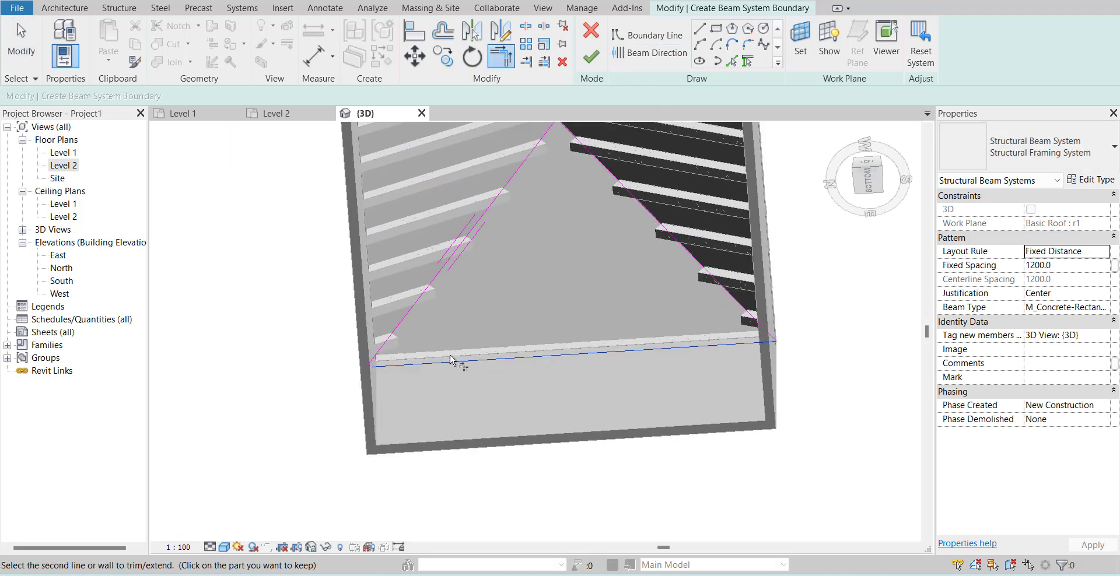
pyautogui.click(403, 321)
pyautogui.scroll(-2, 538, 265)
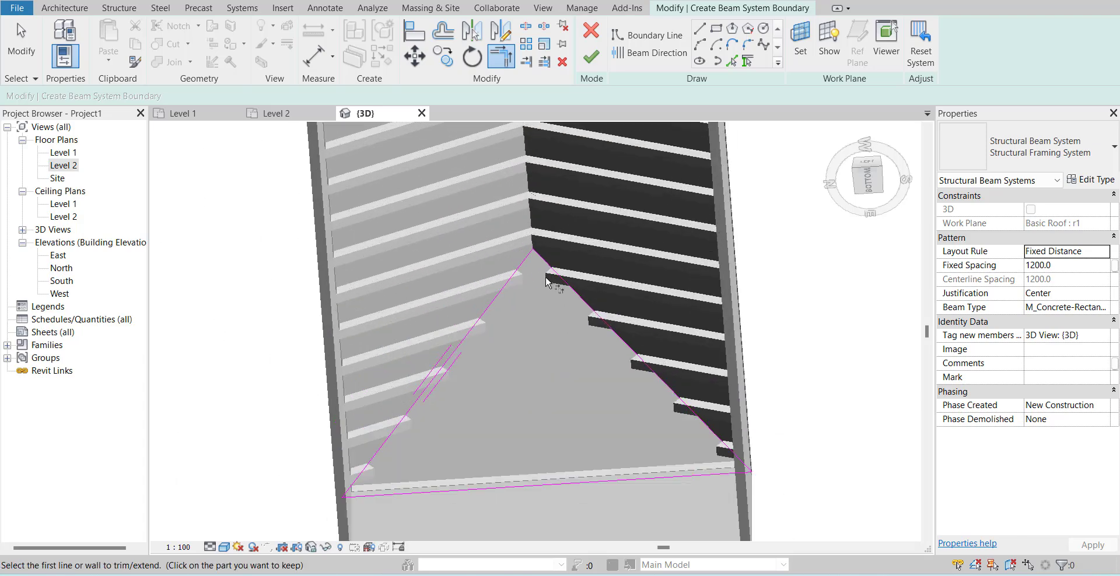
pyautogui.scroll(1, 538, 266)
pyautogui.press('Escape')
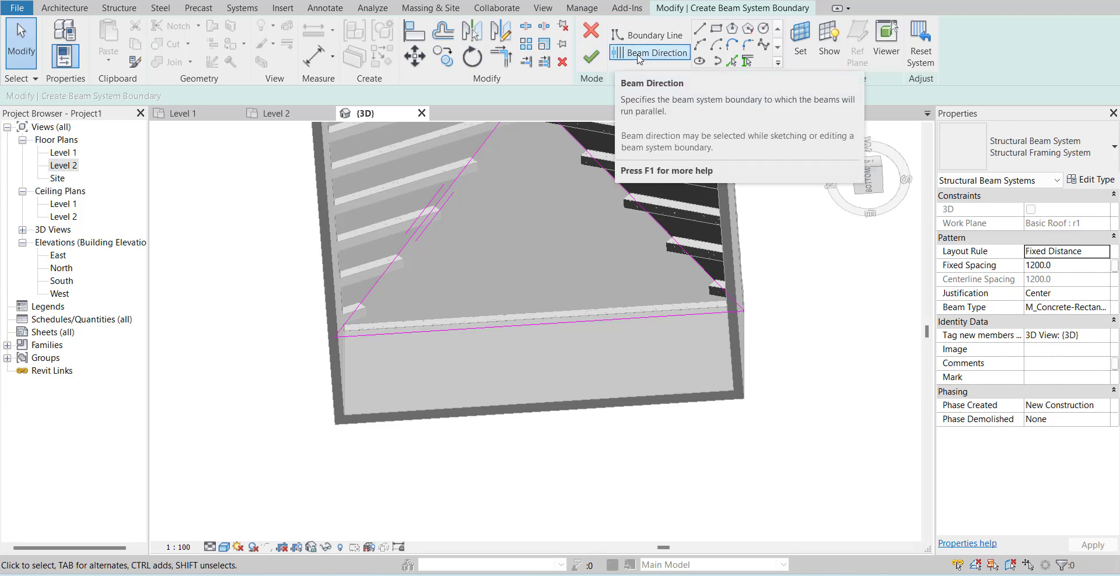
# Draw the beam direction line from the eave line's midpoint to the slope's apex, and finish the beam system with 800 fixed spacing.
pyautogui.click(640, 54)
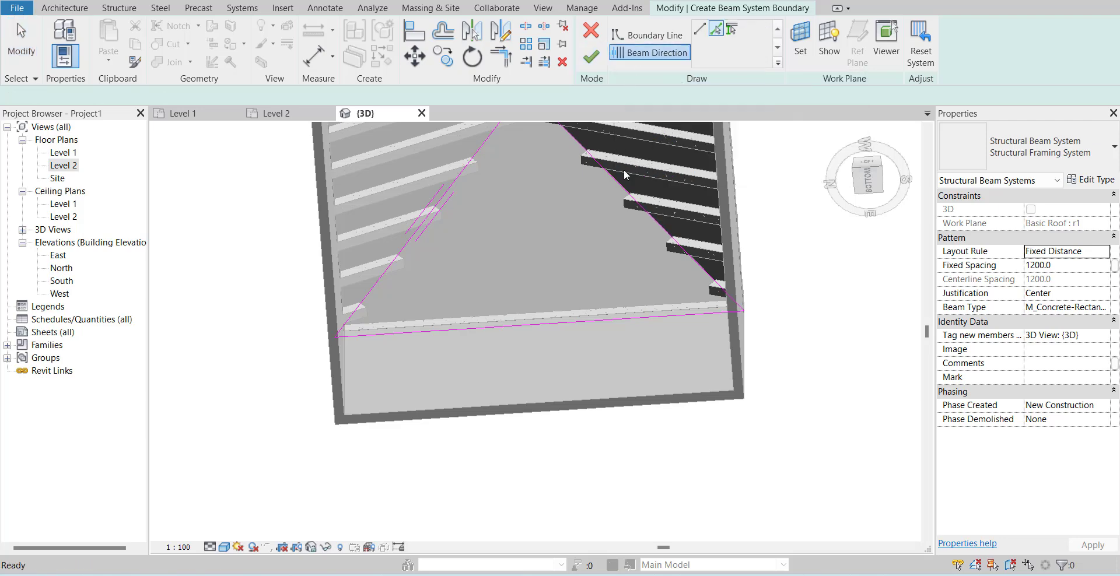
pyautogui.scroll(-2, 556, 333)
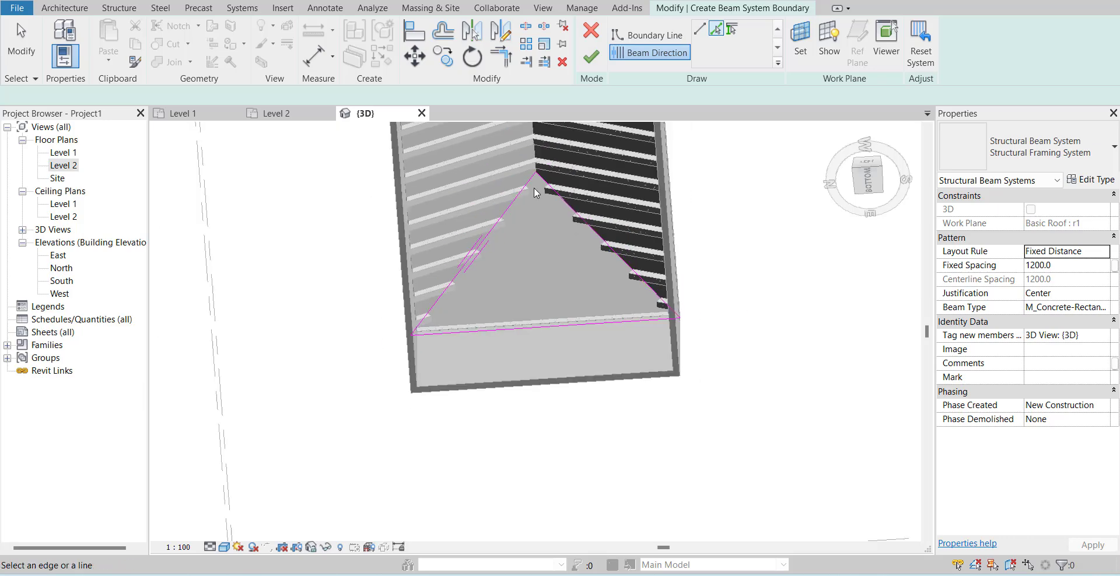
pyautogui.click(699, 28)
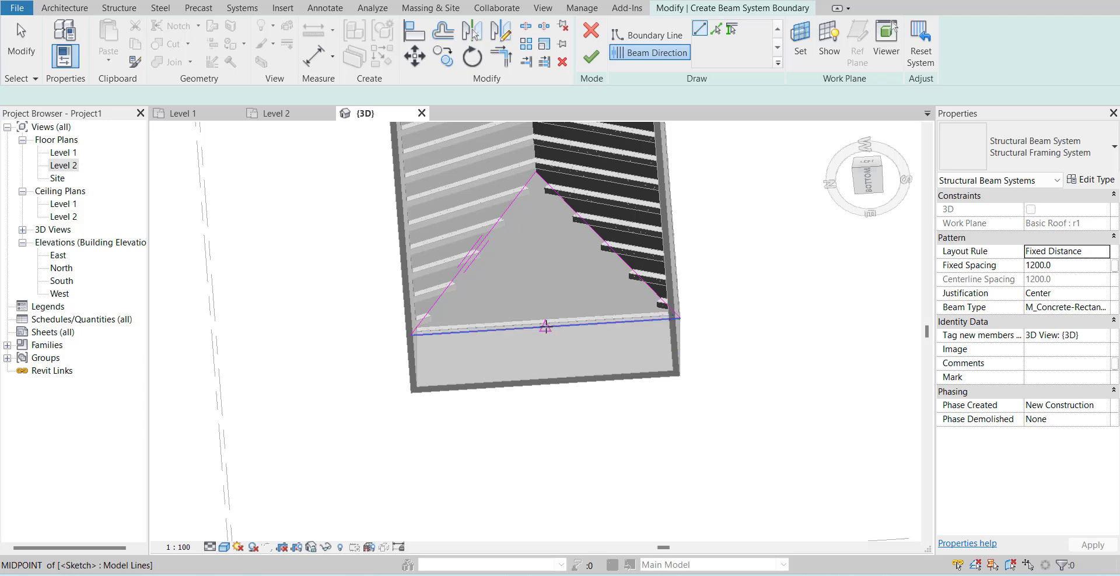
pyautogui.click(545, 327)
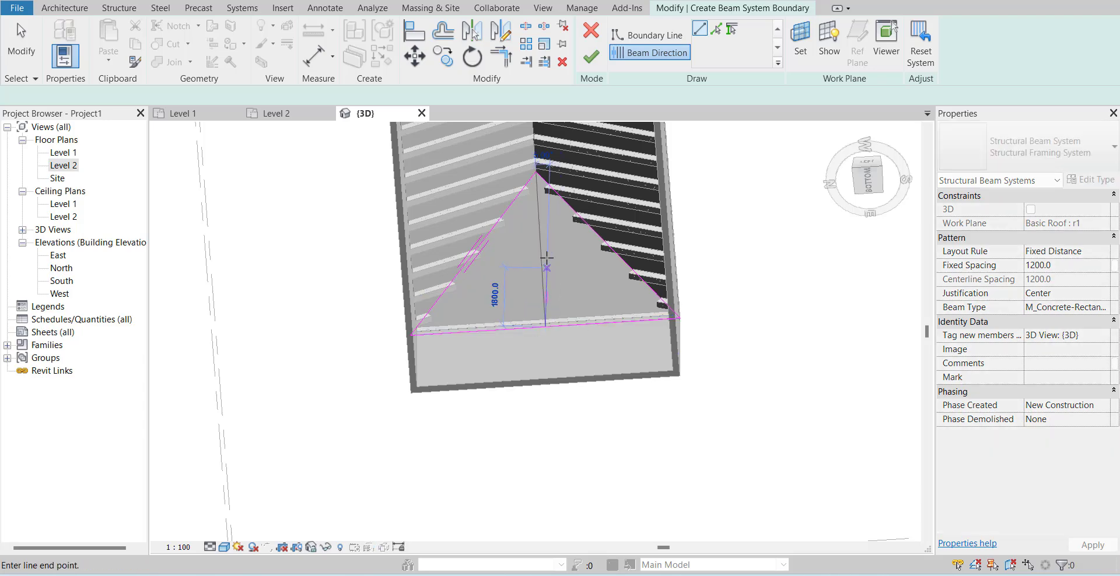
pyautogui.click(535, 171)
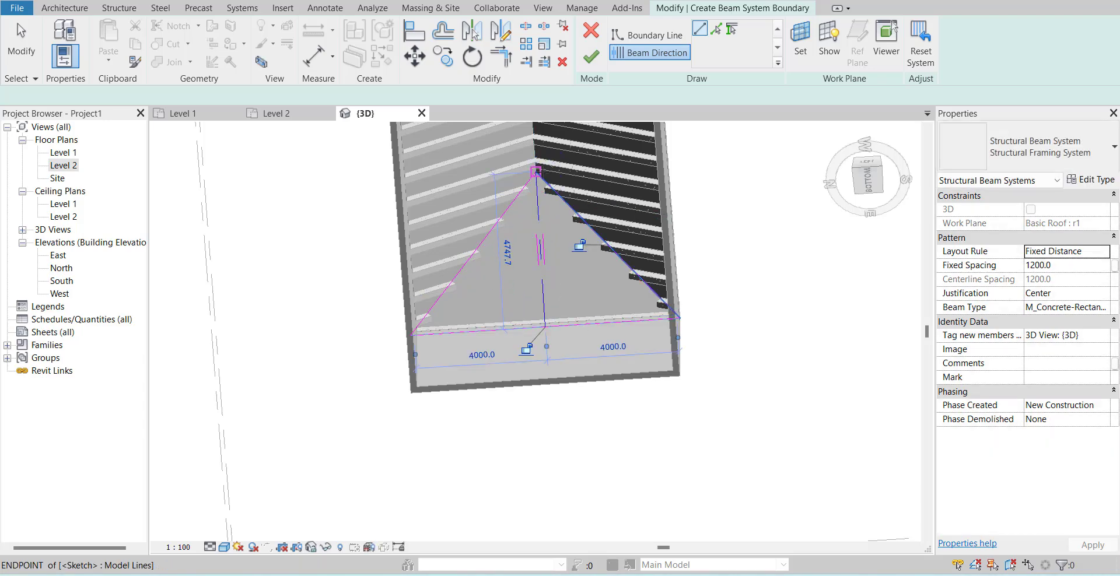
pyautogui.click(588, 62)
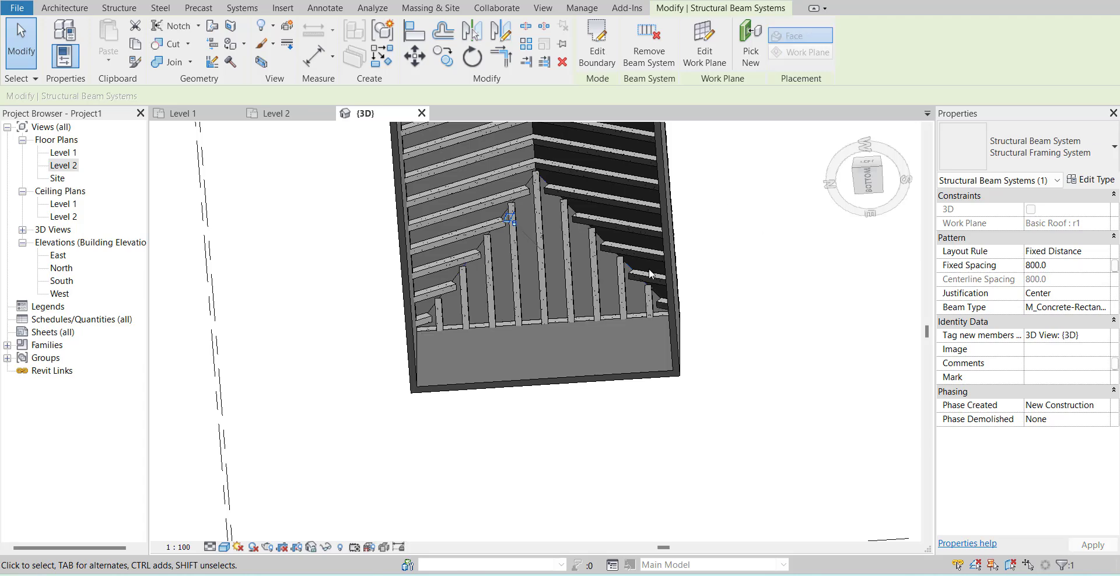
# In the Level 2 plan, mirror a copy of the hip-end beam system about an axis through the midpoints of the two long walls.
pyautogui.moveTo(492, 250)
pyautogui.keyDown('shift'); pyautogui.mouseDown(button='middle')
pyautogui.moveTo(537, 465)
pyautogui.moveTo(565, 290)
pyautogui.moveTo(420, 285)
pyautogui.moveTo(381, 296)
pyautogui.moveTo(512, 387)
pyautogui.moveTo(565, 236)
pyautogui.moveTo(495, 263)
pyautogui.moveTo(493, 254)
pyautogui.mouseUp(button='middle'); pyautogui.keyUp('shift')
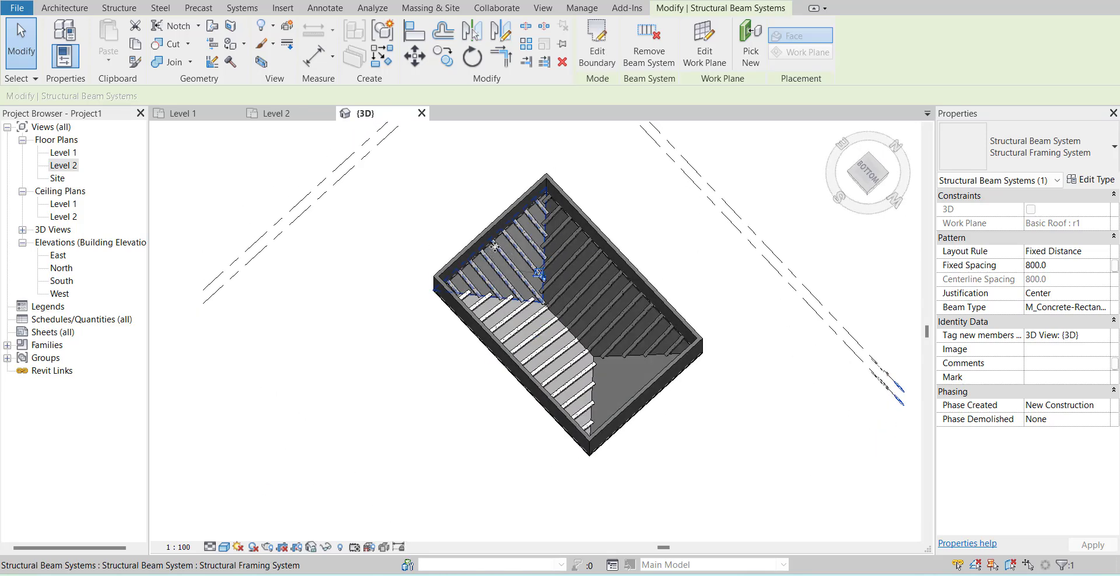
pyautogui.doubleClick(63, 166)
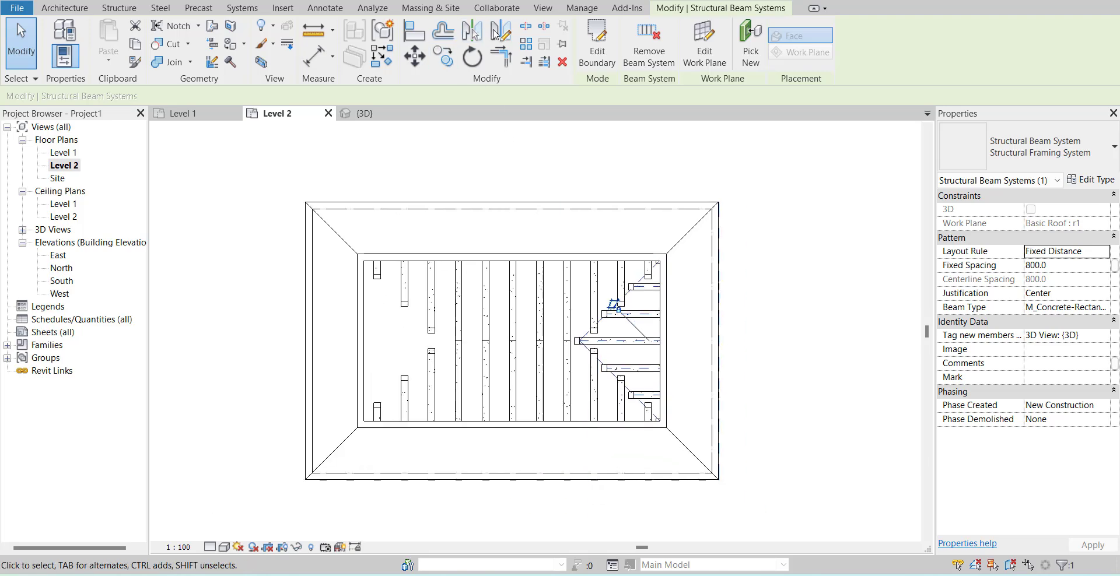
pyautogui.click(494, 32)
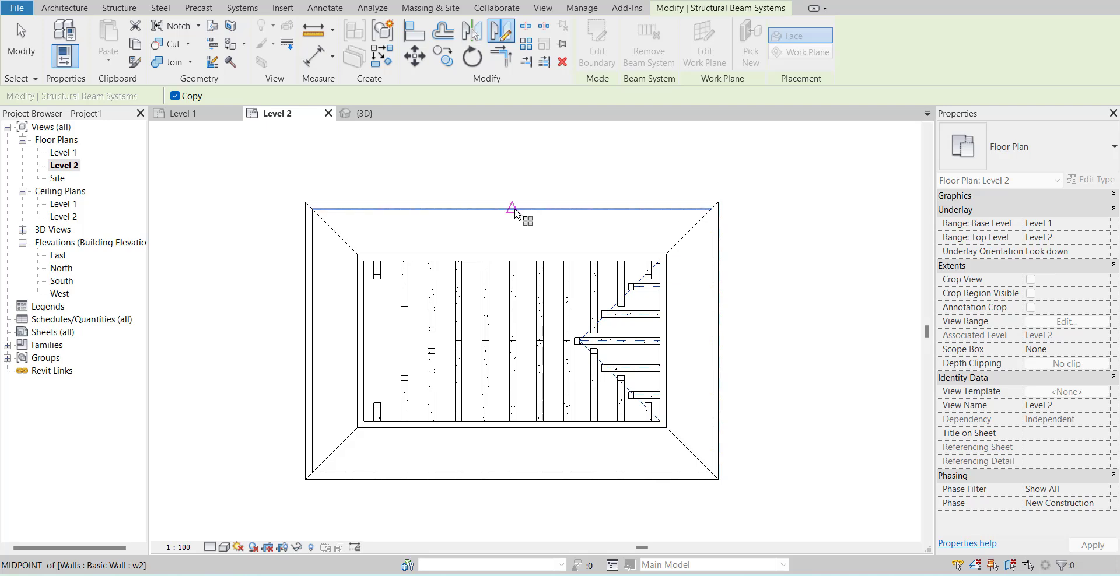
pyautogui.click(515, 208)
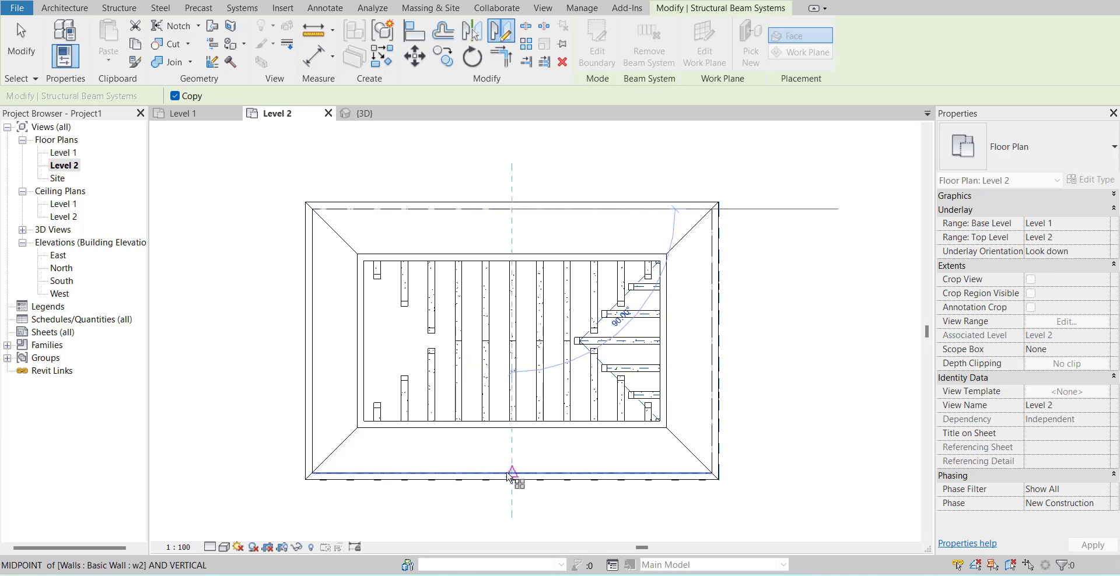
pyautogui.click(511, 476)
pyautogui.click(652, 169)
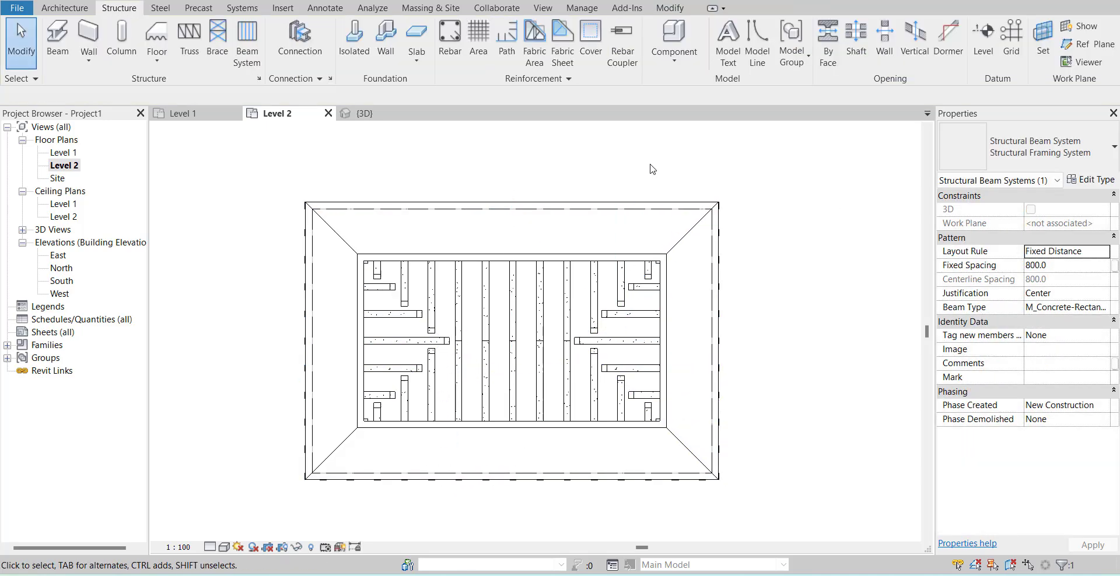
# Examine the beams under all four roof slopes from below in the 3D view.
pyautogui.click(400, 117)
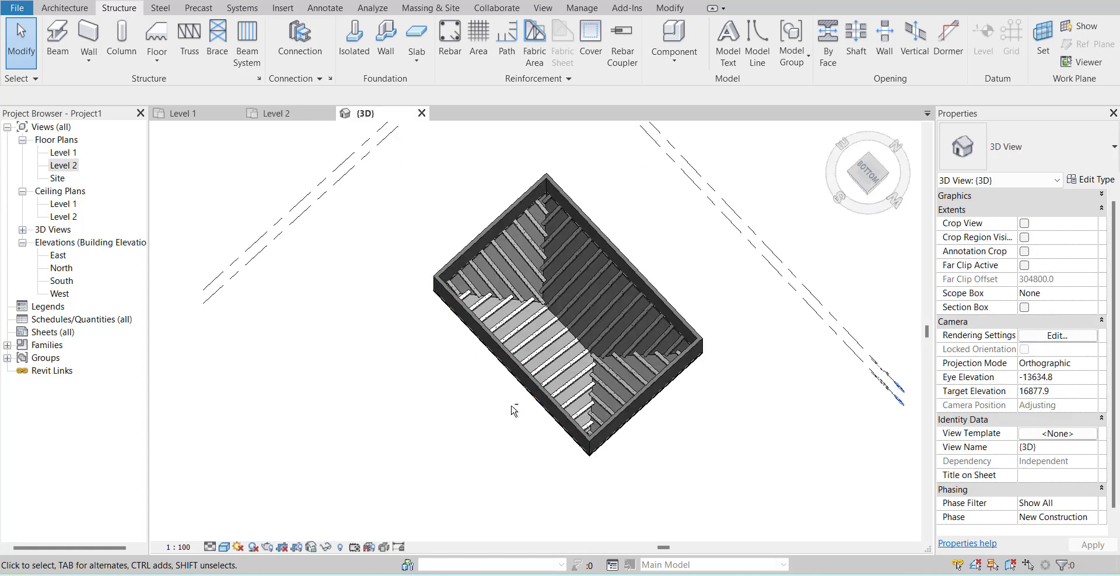
pyautogui.keyDown('shift'); pyautogui.moveTo(512, 407); pyautogui.dragTo(509, 462, button='middle'); pyautogui.keyUp('shift')
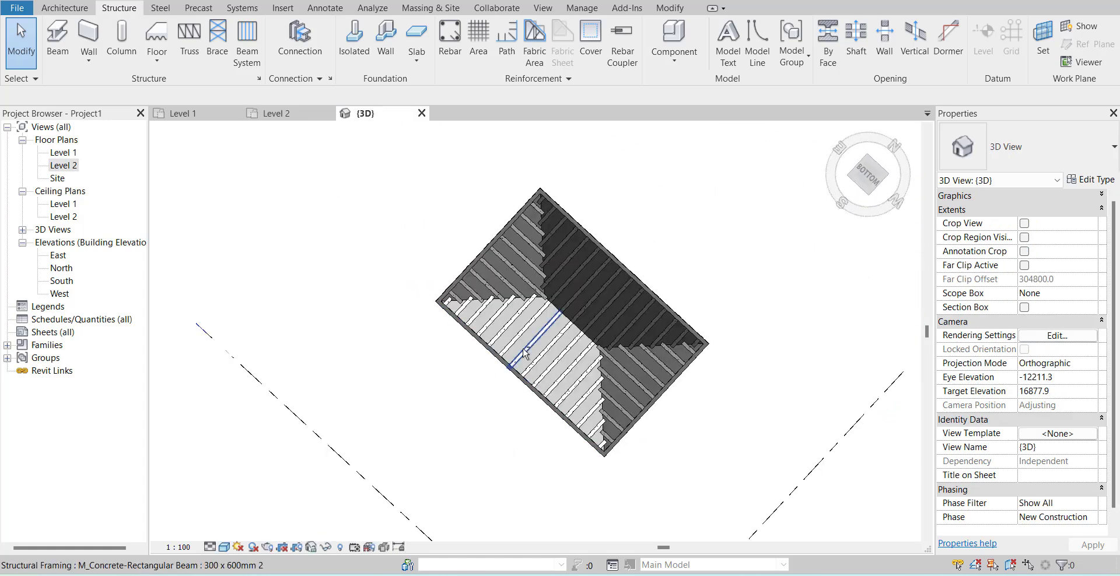
pyautogui.scroll(-3, 526, 353)
pyautogui.moveTo(525, 353)
pyautogui.keyDown('shift'); pyautogui.mouseDown(button='middle')
pyautogui.moveTo(575, 350)
pyautogui.moveTo(563, 327)
pyautogui.moveTo(519, 314)
pyautogui.moveTo(435, 465)
pyautogui.moveTo(632, 489)
pyautogui.moveTo(618, 492)
pyautogui.moveTo(664, 521)
pyautogui.moveTo(440, 417)
pyautogui.mouseUp(button='middle'); pyautogui.keyUp('shift')
# Examine the roof framing in wireframe from several angles in the 3D view, and return the display to shaded.
pyautogui.press('f')
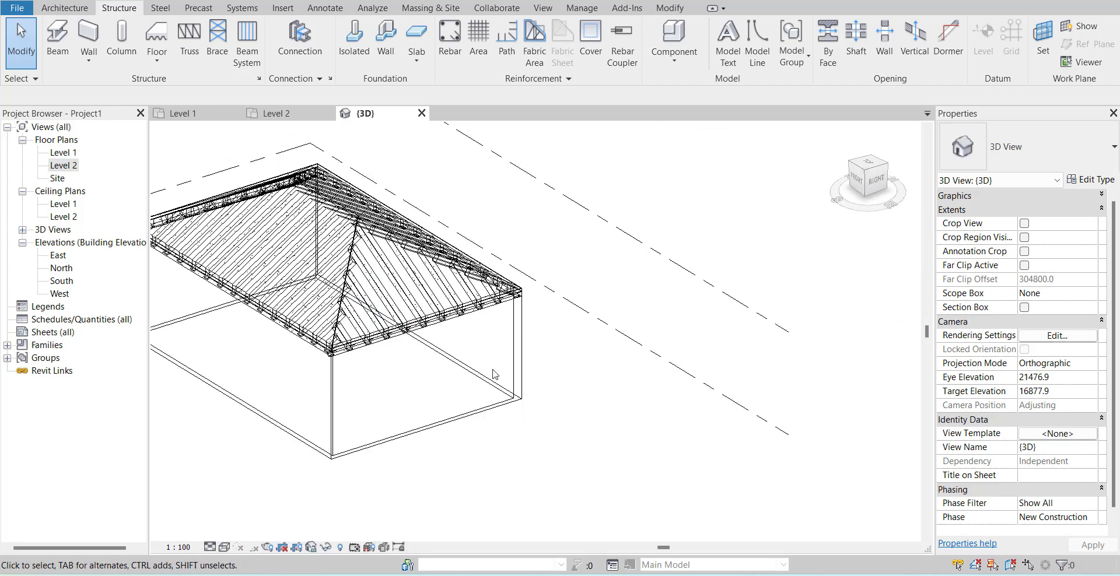
pyautogui.scroll(-2, 493, 375)
pyautogui.moveTo(348, 383)
pyautogui.keyDown('shift'); pyautogui.mouseDown(button='middle')
pyautogui.moveTo(567, 286)
pyautogui.moveTo(370, 175)
pyautogui.moveTo(502, 118)
pyautogui.moveTo(573, 195)
pyautogui.mouseUp(button='middle'); pyautogui.keyUp('shift')
pyautogui.scroll(3, 404, 369)
pyautogui.scroll(-2, 572, 254)
pyautogui.scroll(2, 480, 327)
pyautogui.keyDown('shift'); pyautogui.moveTo(409, 378); pyautogui.dragTo(377, 413, button='middle'); pyautogui.keyUp('shift')
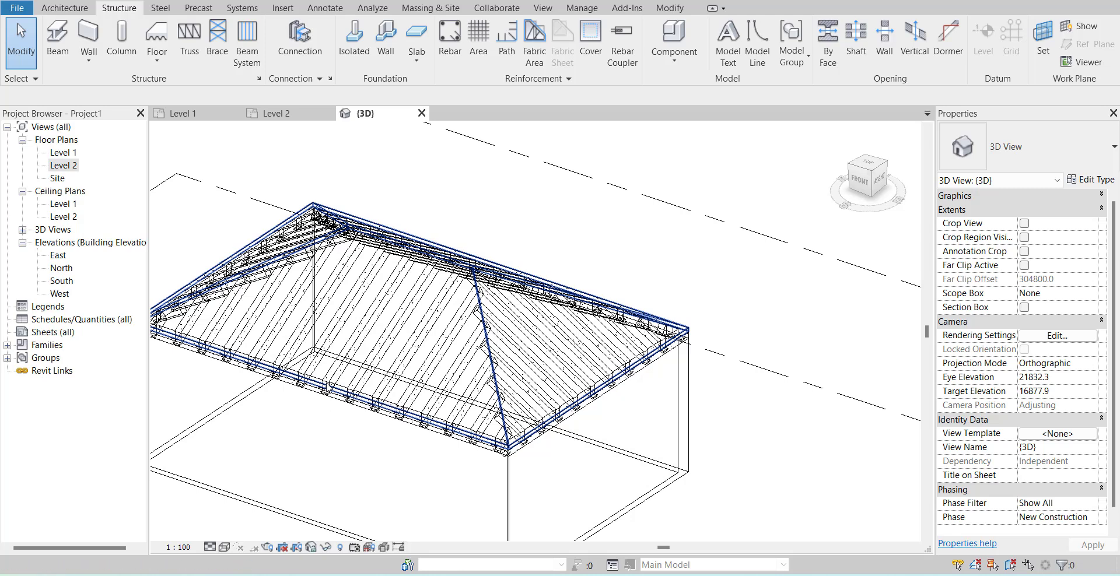
pyautogui.press('d')
pyautogui.scroll(-3, 454, 338)
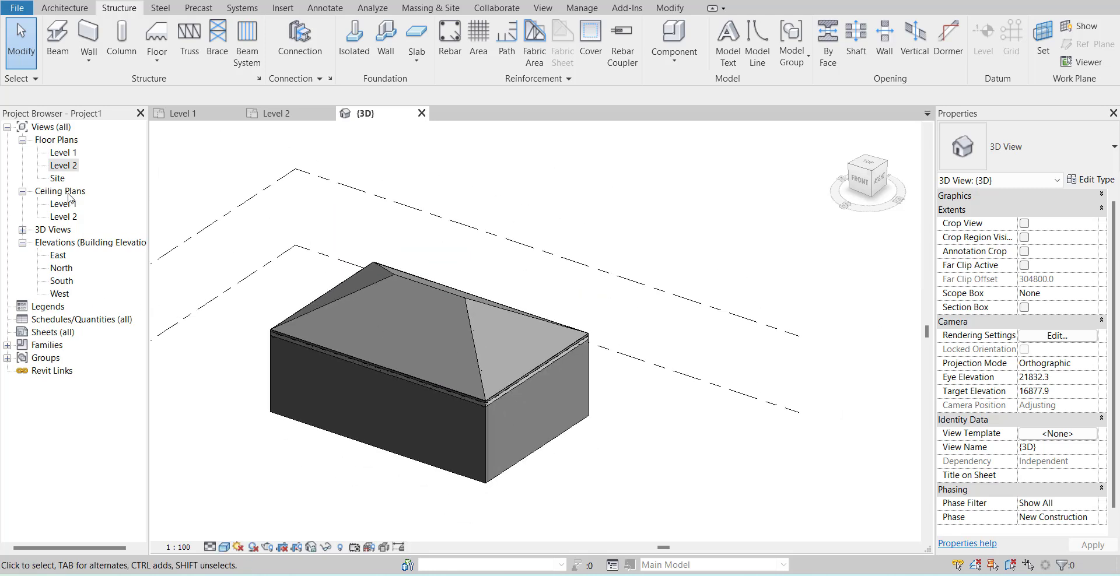
# In the Level 2 plan, draw a building section across both long walls near the middle of the building.
pyautogui.doubleClick(63, 166)
pyautogui.scroll(-2, 595, 302)
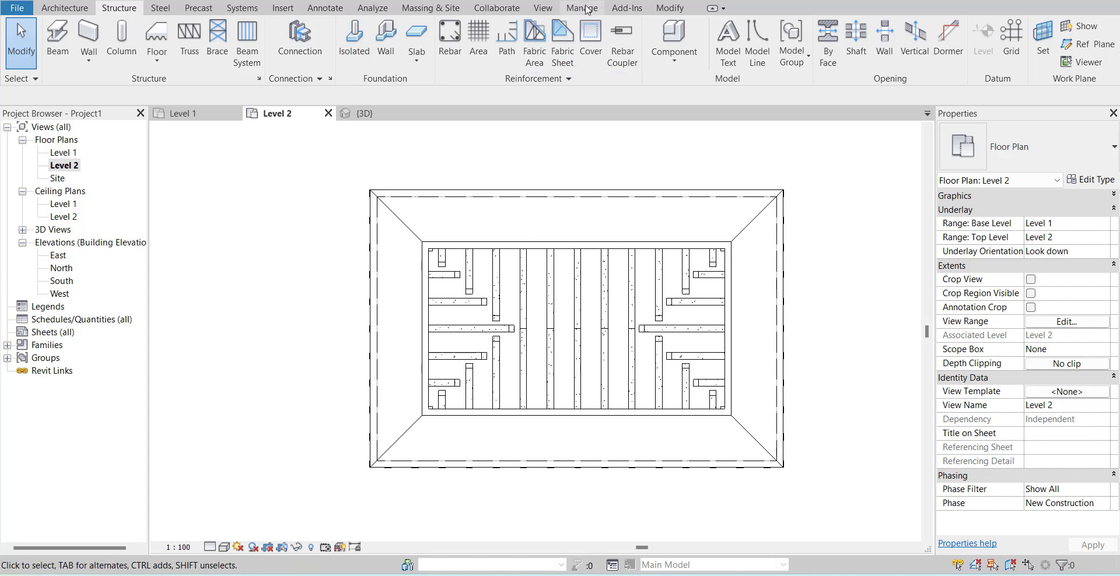
pyautogui.click(543, 8)
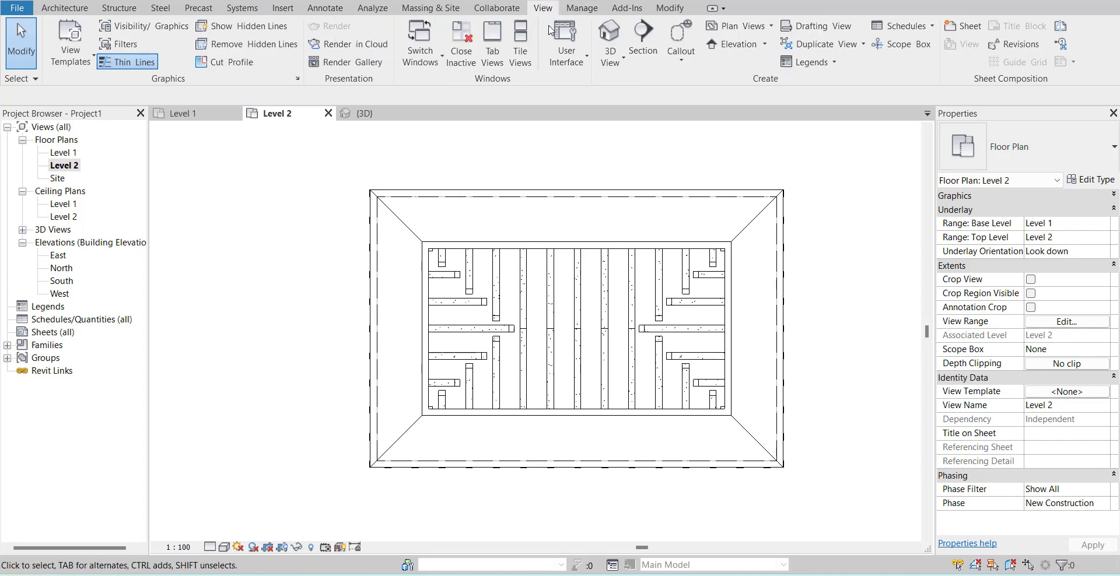
pyautogui.click(642, 52)
pyautogui.scroll(-1, 530, 207)
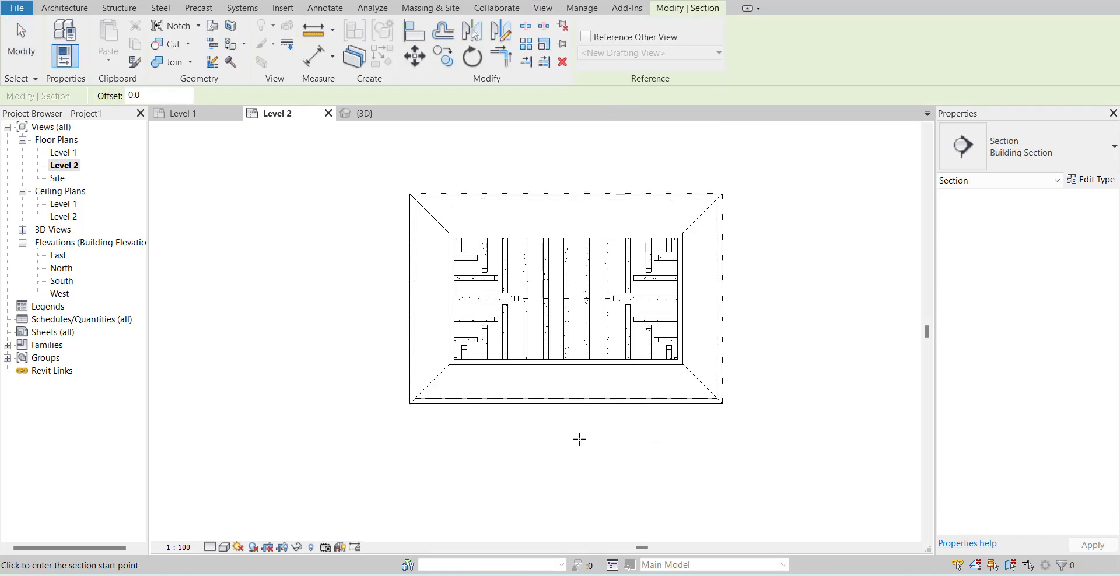
pyautogui.click(579, 439)
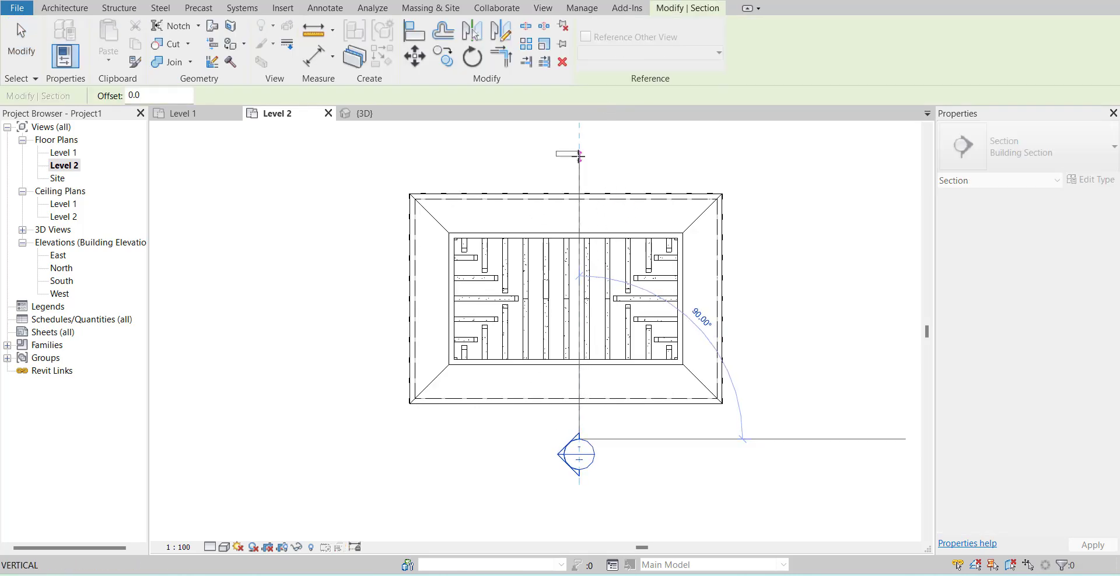
pyautogui.click(579, 154)
pyautogui.press('Escape')
# Open the new section view, set its visual style to Shaded, and examine the beam junctions with the roof and walls.
pyautogui.doubleClick(563, 458)
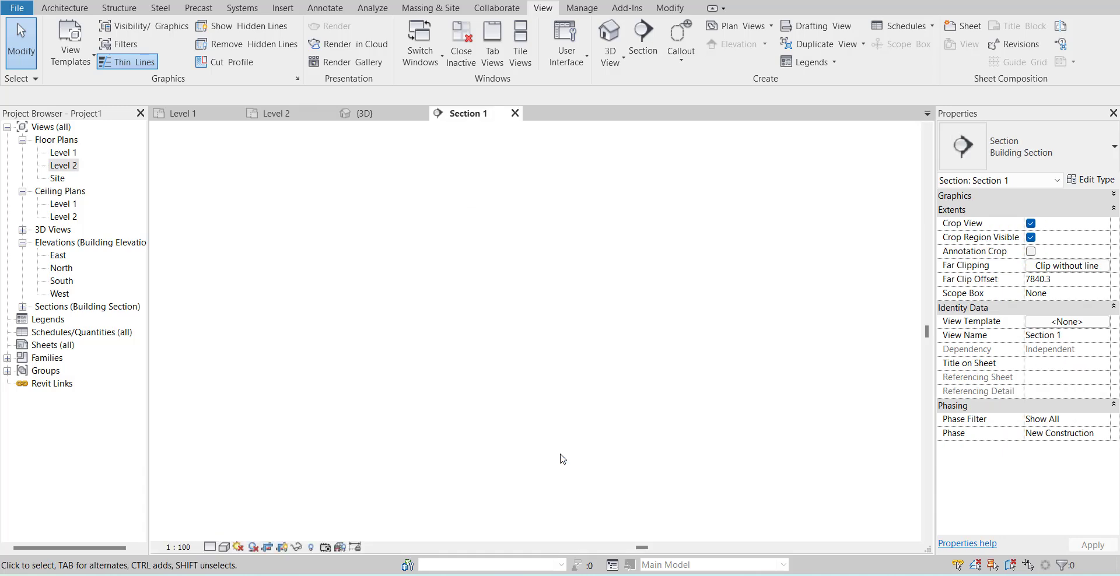
pyautogui.scroll(3, 509, 414)
pyautogui.scroll(3, 424, 295)
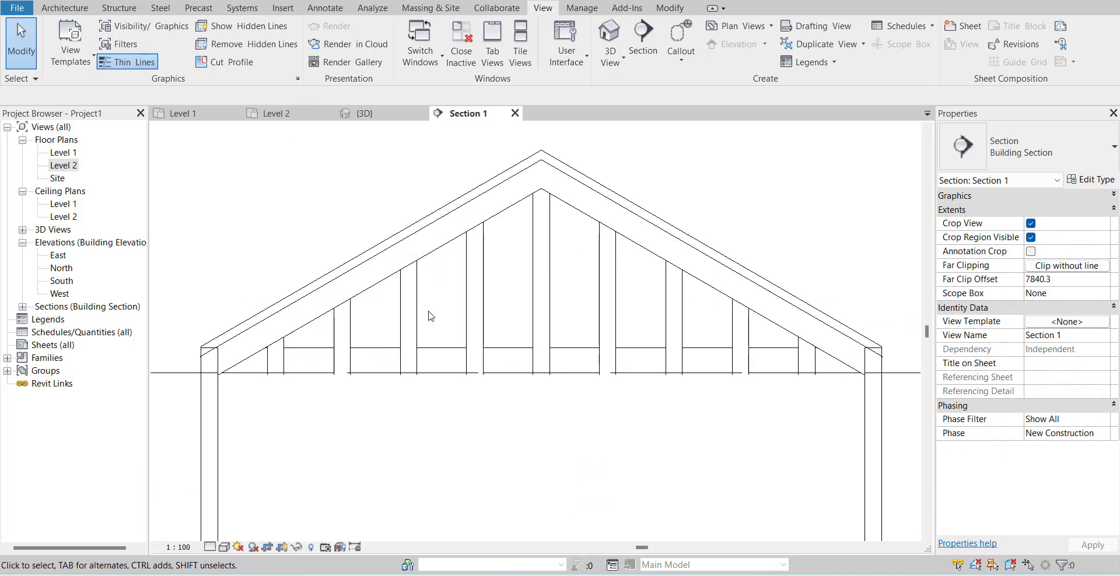
pyautogui.scroll(-2, 414, 302)
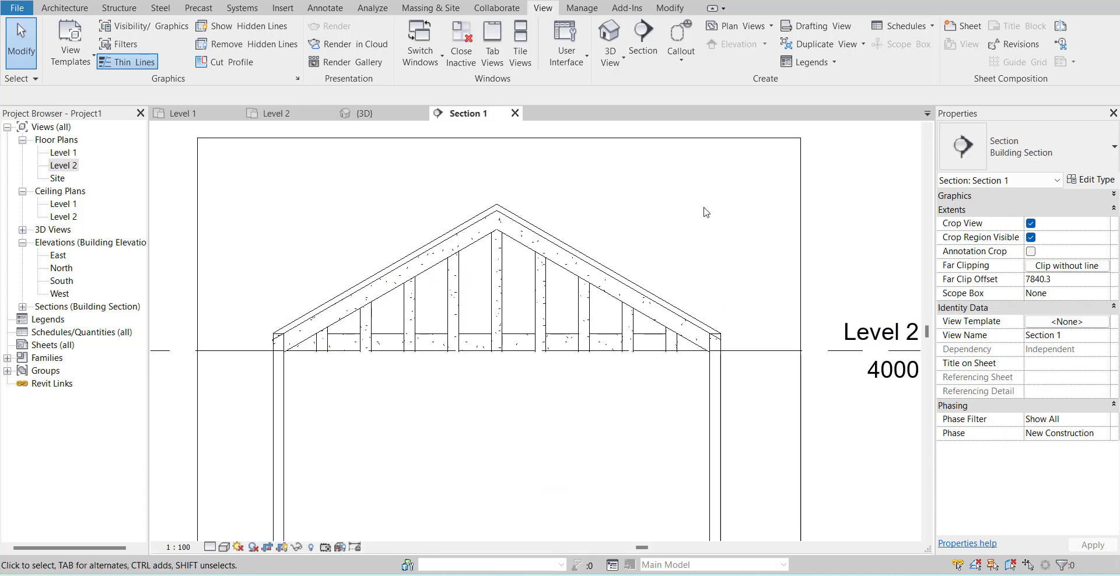
pyautogui.press('s')
pyautogui.press('d')
pyautogui.scroll(-2, 622, 398)
pyautogui.scroll(3, 622, 398)
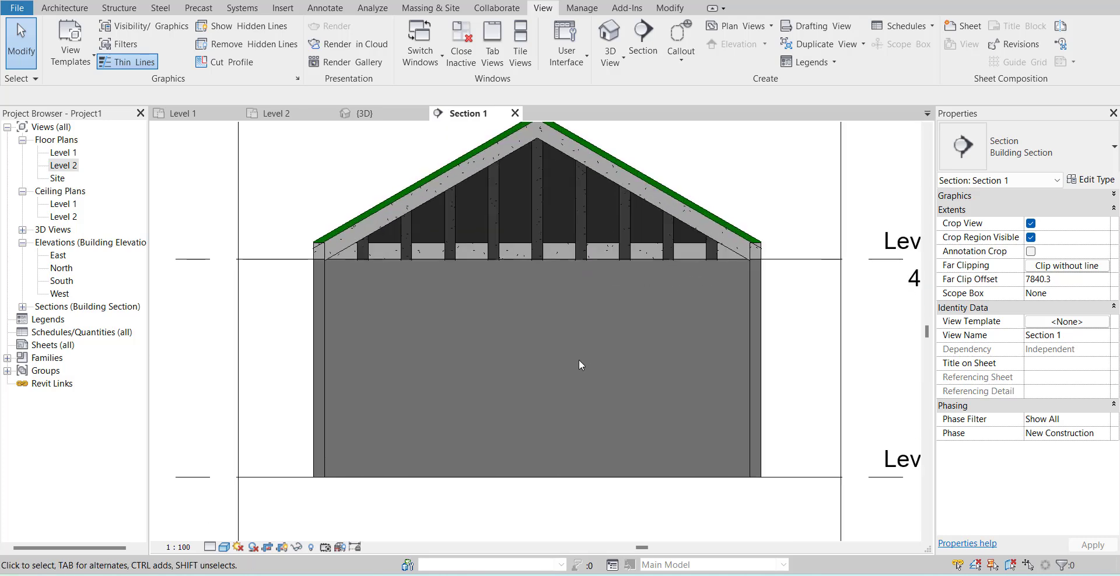
pyautogui.scroll(4, 376, 248)
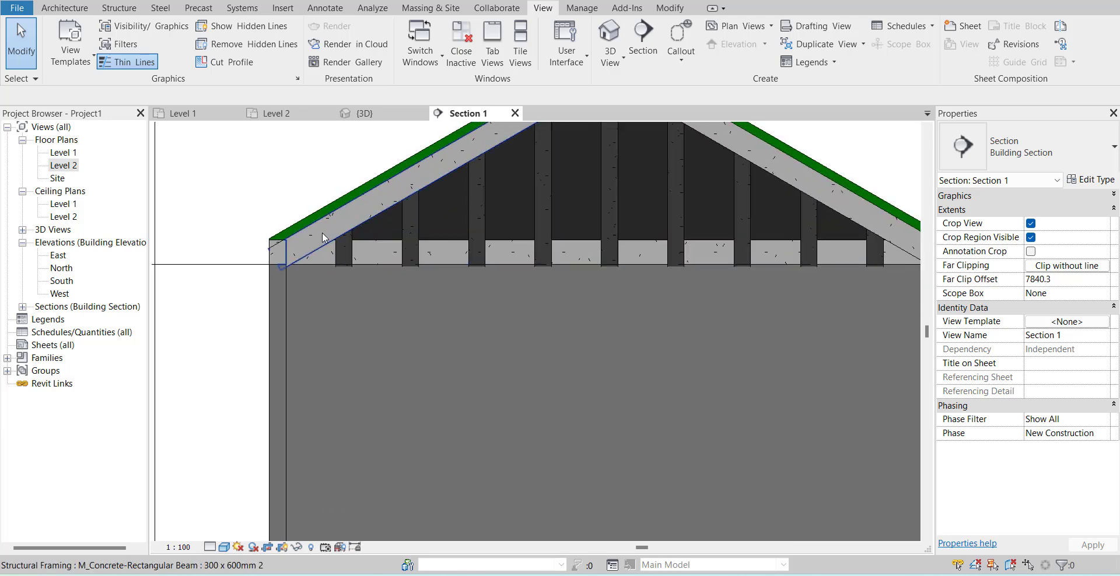
pyautogui.scroll(-2, 418, 177)
pyautogui.scroll(1, 560, 193)
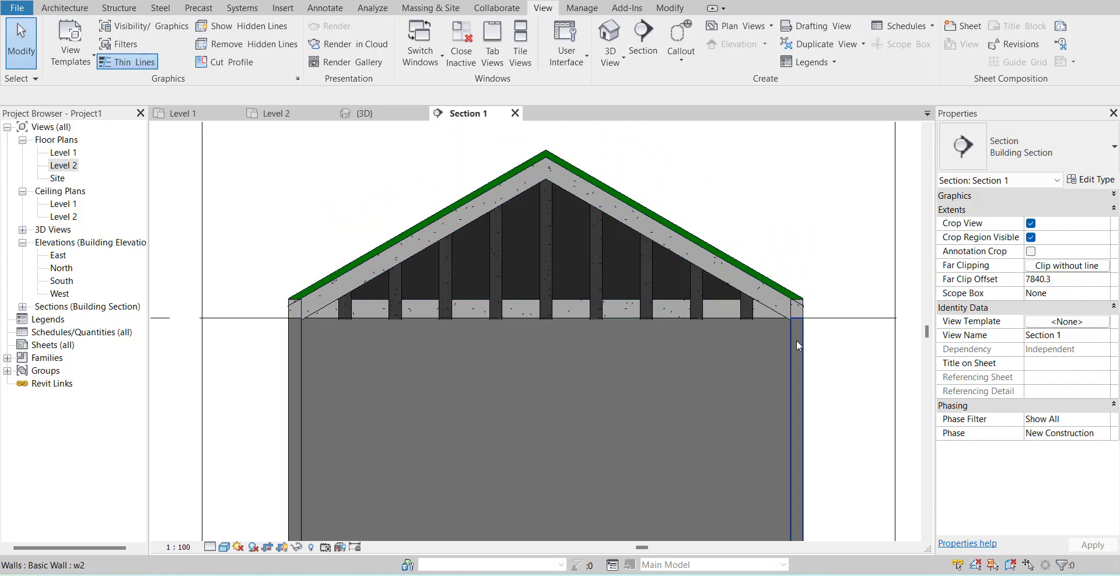
pyautogui.moveTo(764, 307); pyautogui.dragTo(743, 321, button='middle')
# Return to the 3D view and select the r1 roof to examine the beam systems through its slopes.
pyautogui.click(611, 35)
pyautogui.keyDown('shift'); pyautogui.moveTo(630, 300); pyautogui.dragTo(595, 424, button='middle'); pyautogui.keyUp('shift')
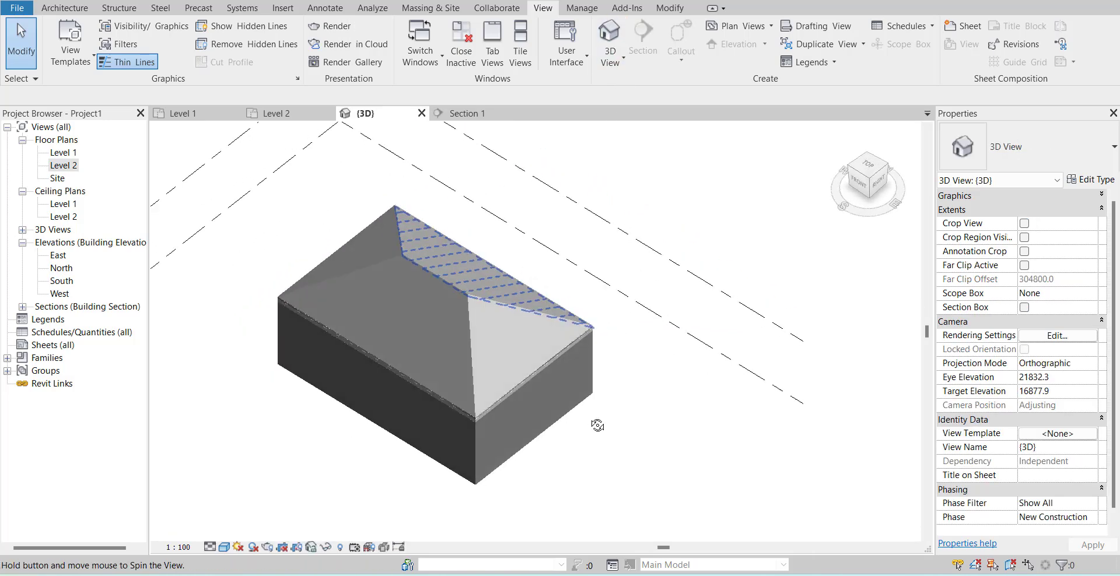
pyautogui.scroll(5, 445, 295)
pyautogui.click(582, 391)
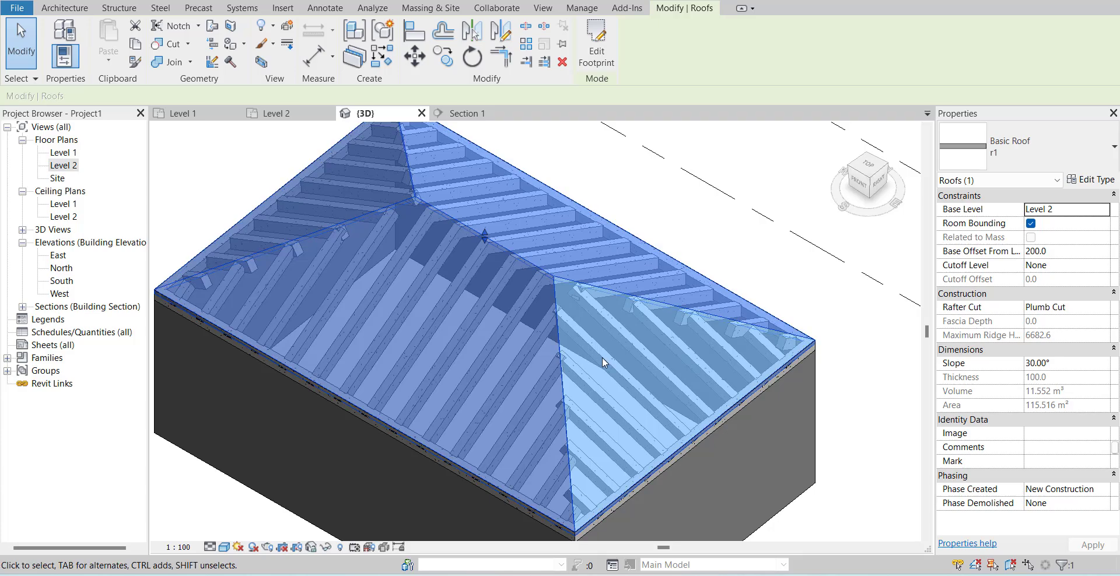
pyautogui.scroll(-3, 602, 358)
pyautogui.keyDown('shift'); pyautogui.moveTo(602, 357); pyautogui.dragTo(629, 434, button='middle'); pyautogui.keyUp('shift')
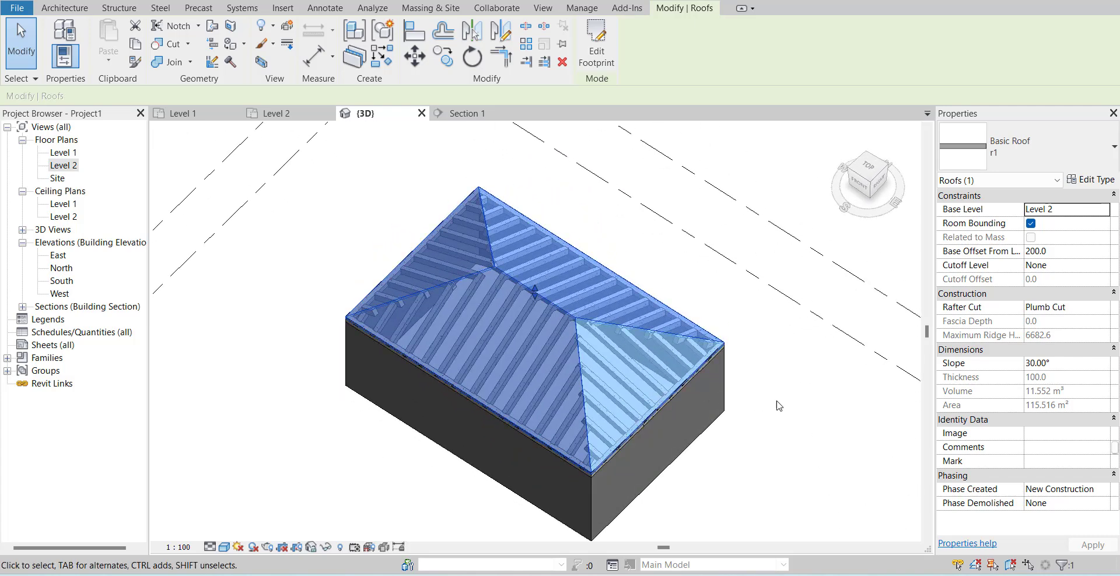